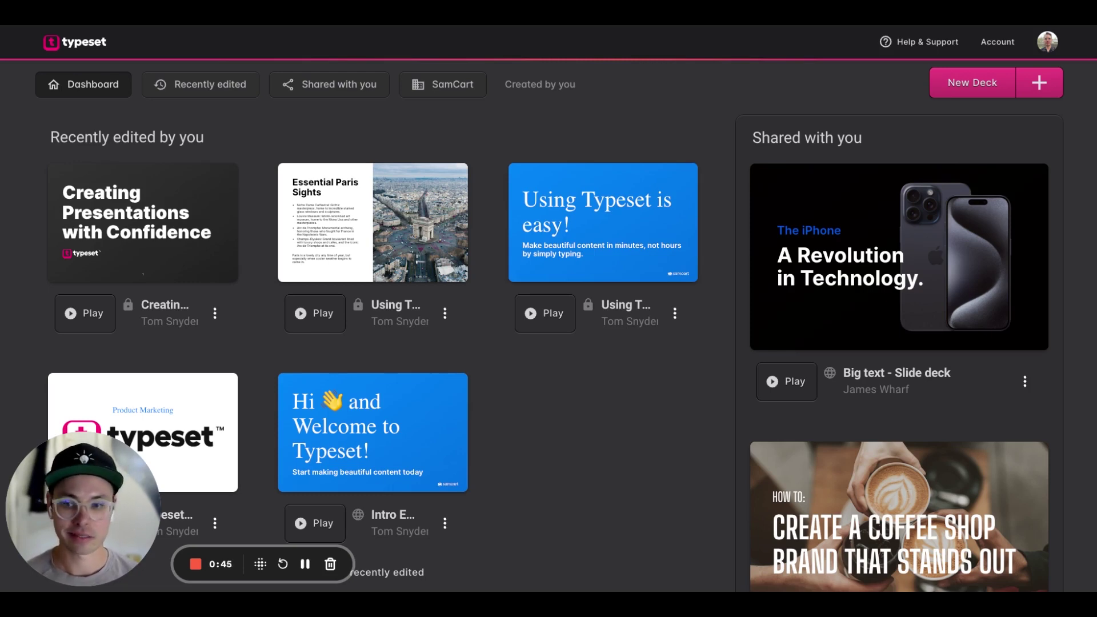
Step: Create a new deck and enter "Business Coaching & Consulting" as the first slide's title
left_click(951, 90)
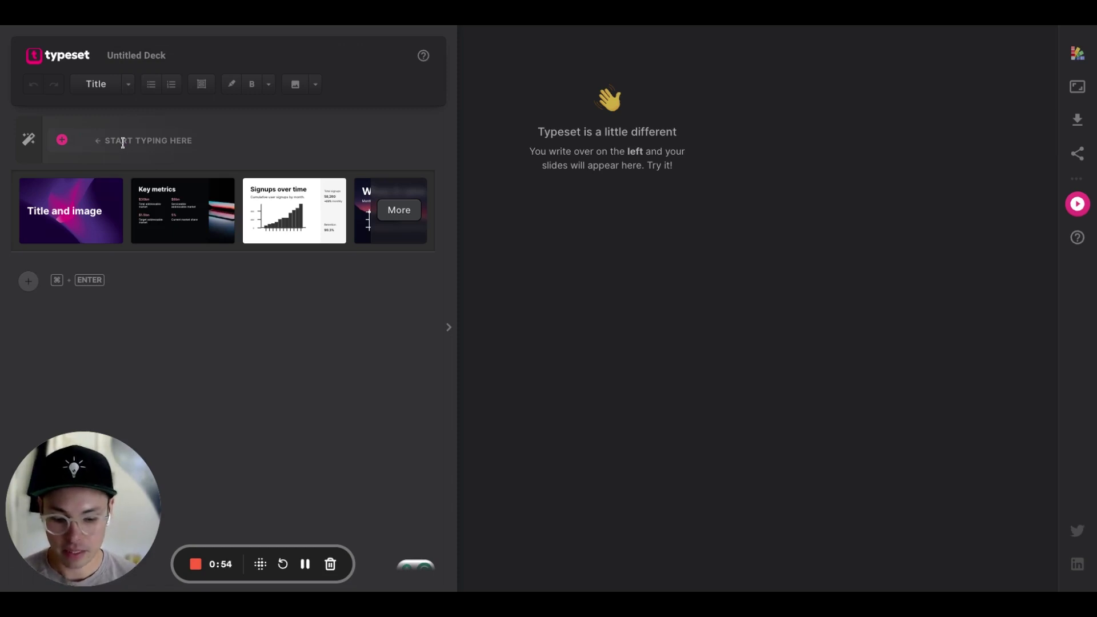
type("Business")
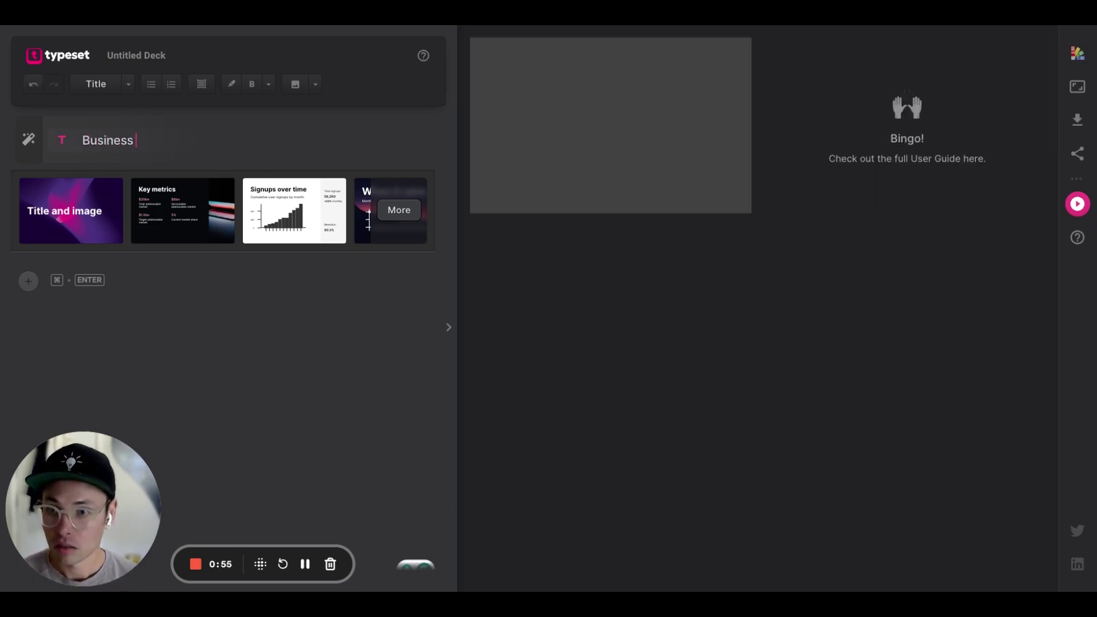
type(" Coaching")
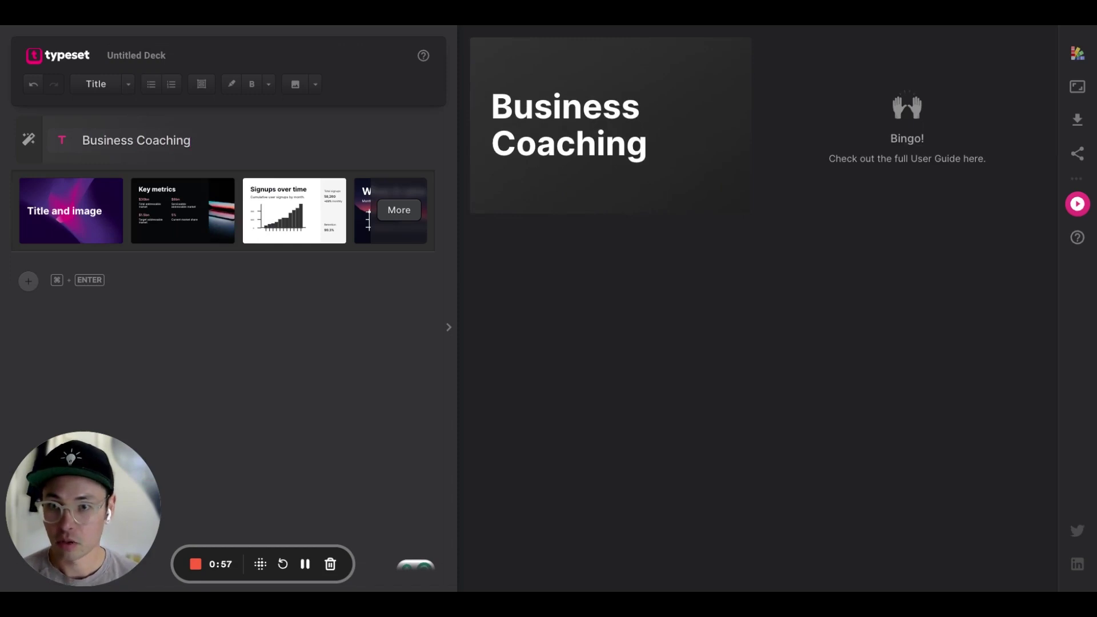
type(" &")
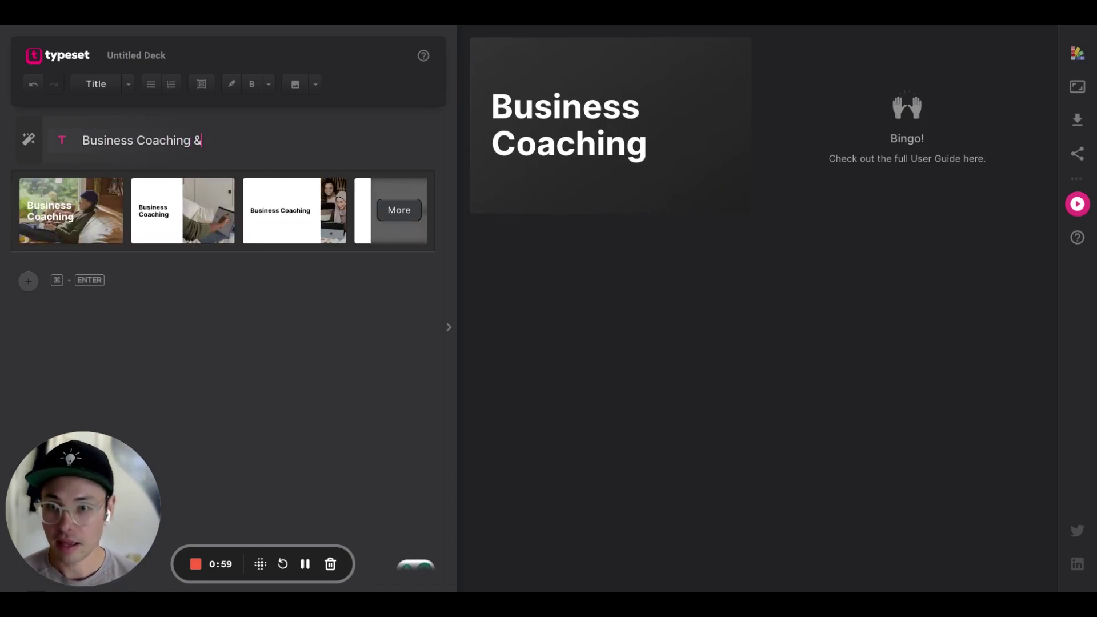
type(" Consulting")
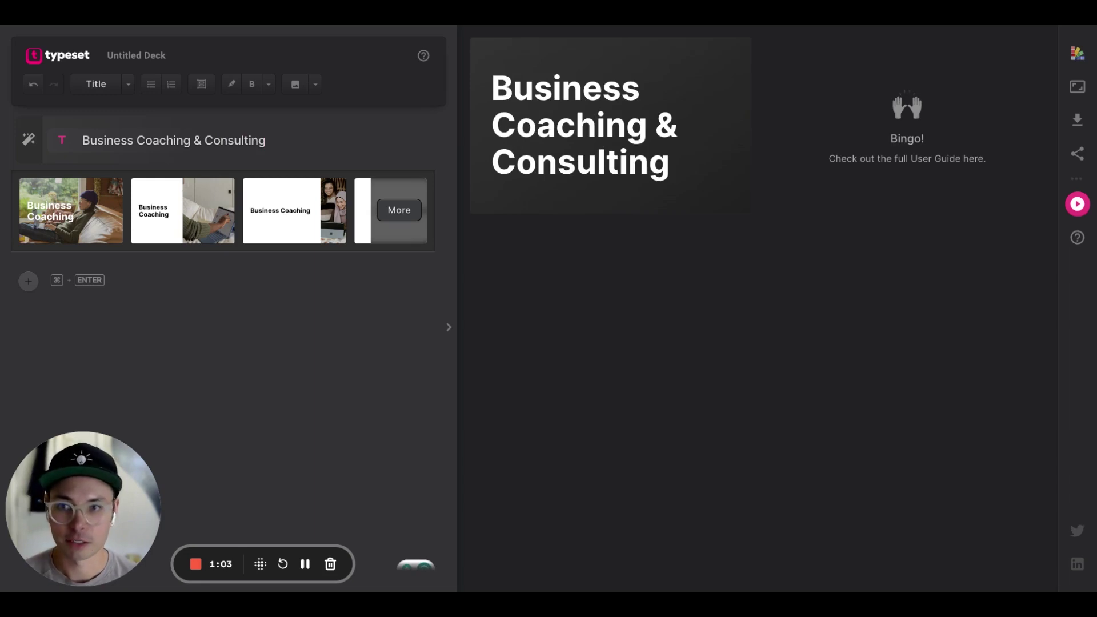
key("Return")
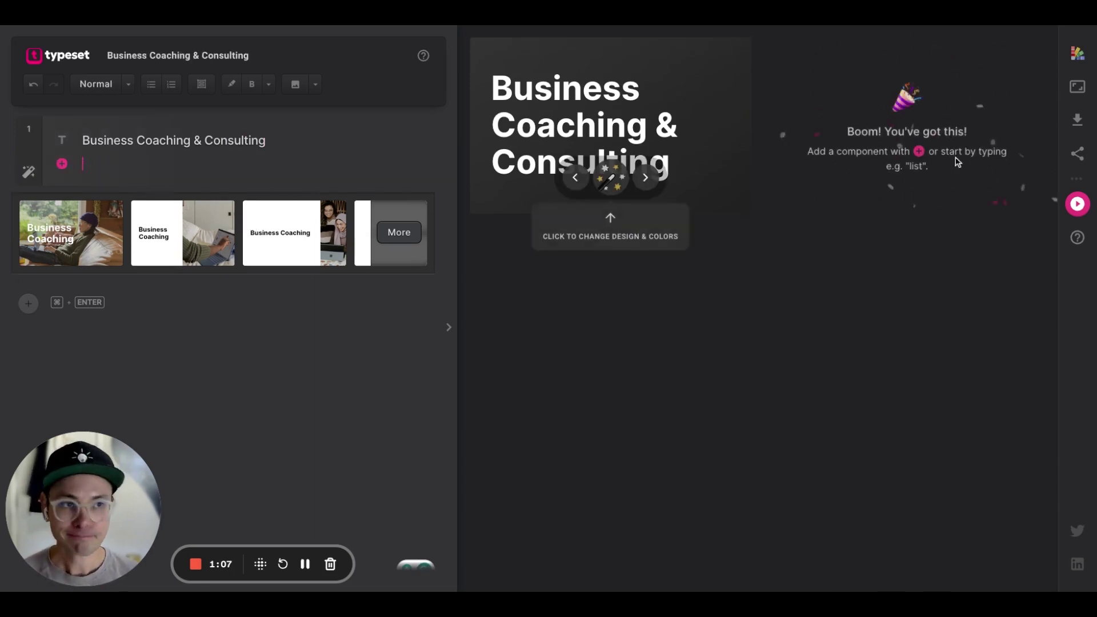
Step: Review the deck's design options, try the SamCart theme on the whole deck and switch back to the Simple theme
left_click(1080, 57)
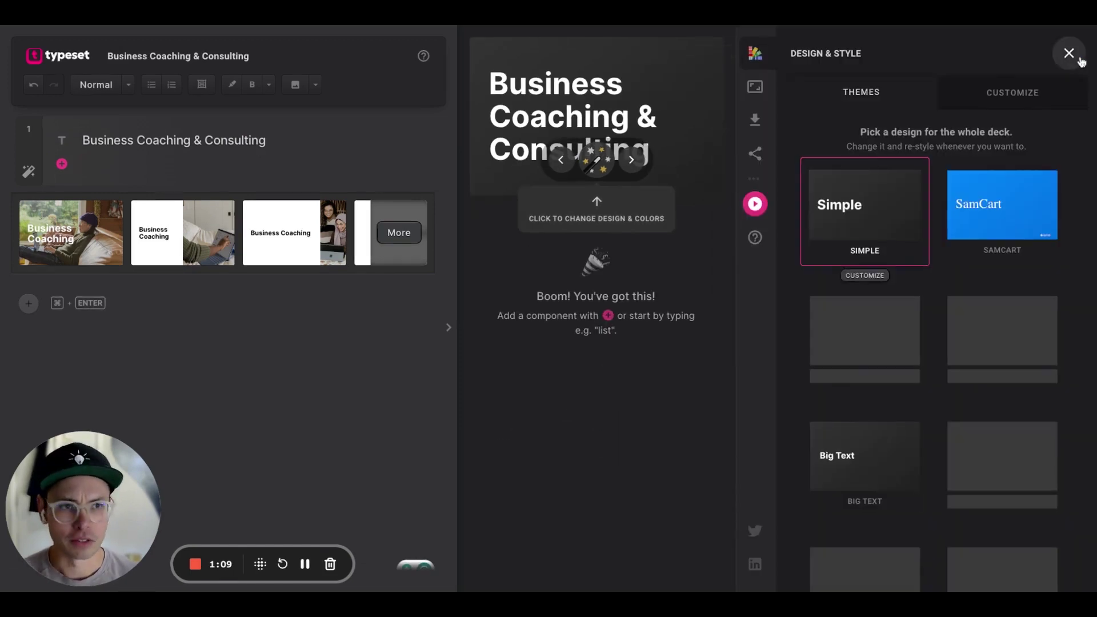
left_click(1032, 101)
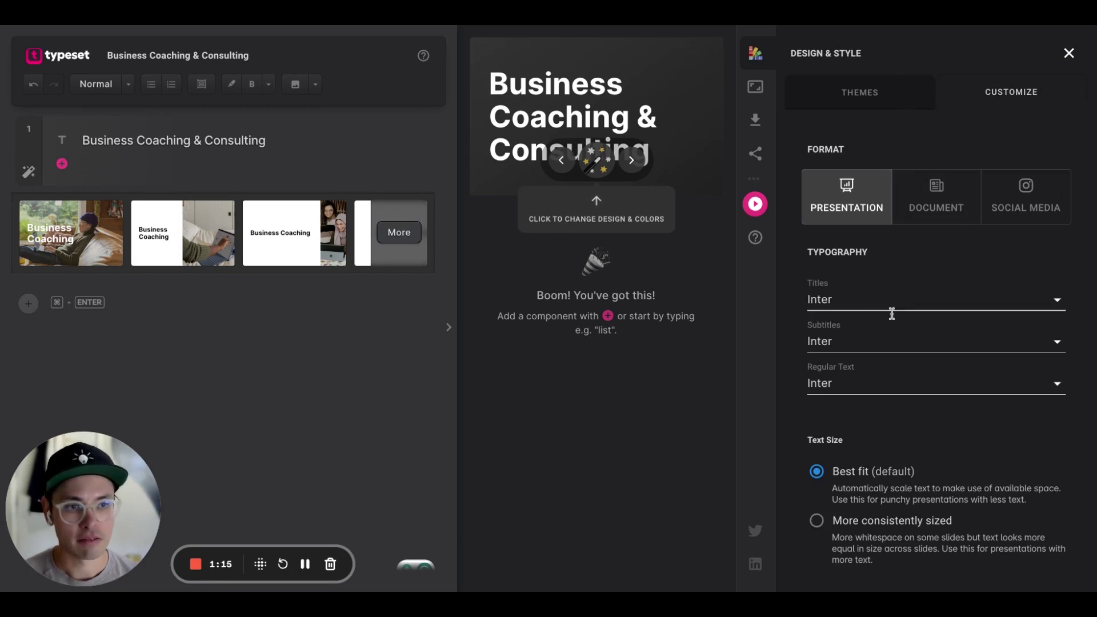
scroll(876, 350, "down", 3)
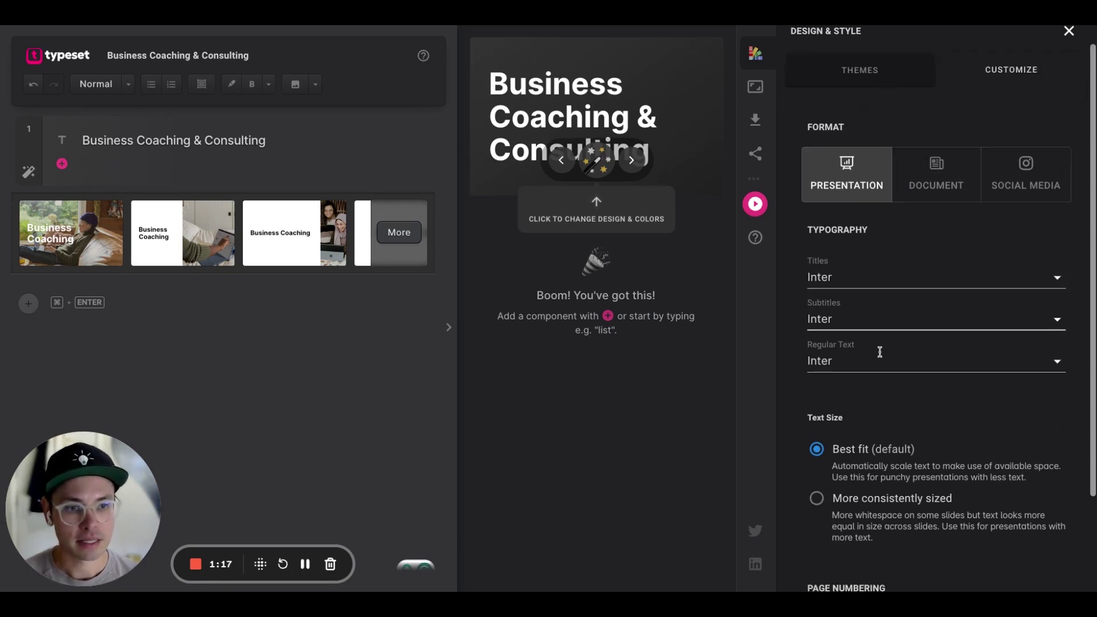
scroll(875, 350, "up", 3)
left_click(848, 88)
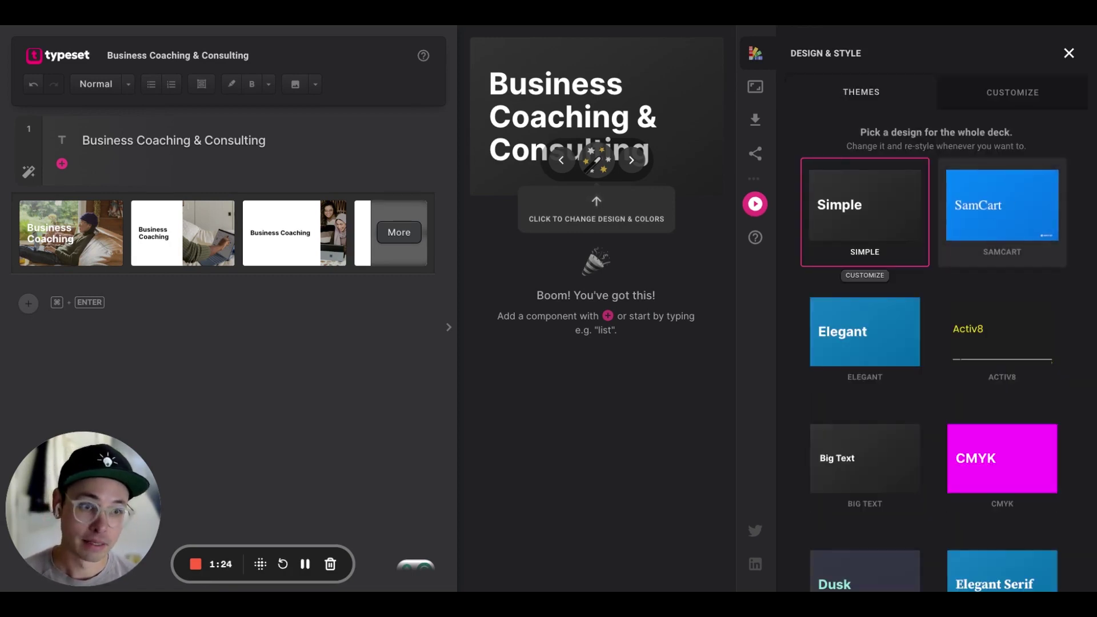
left_click(994, 212)
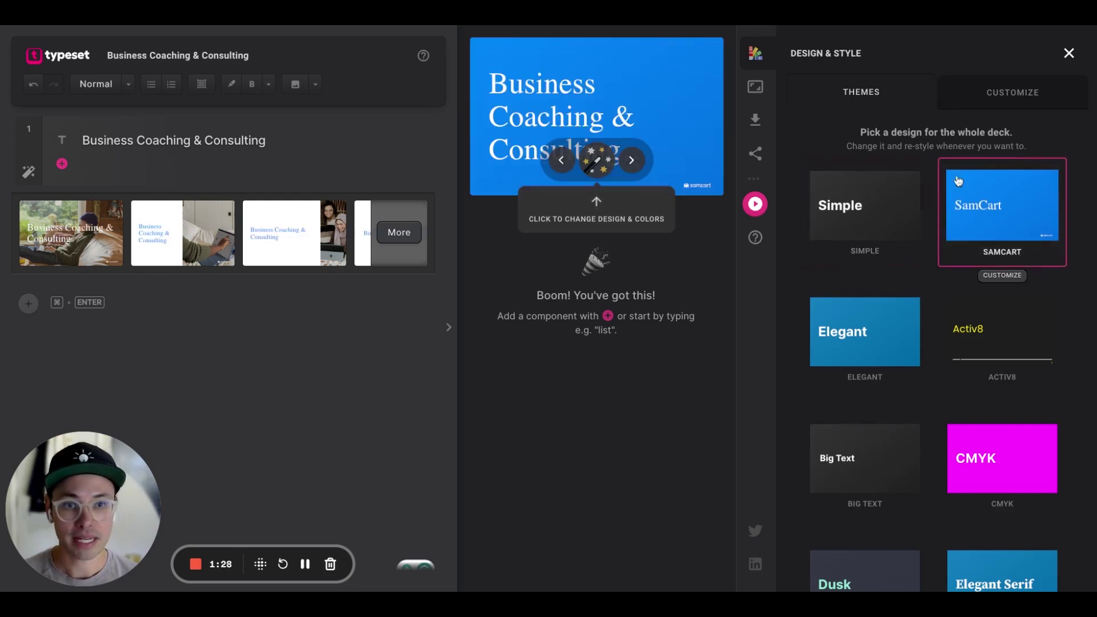
left_click(871, 208)
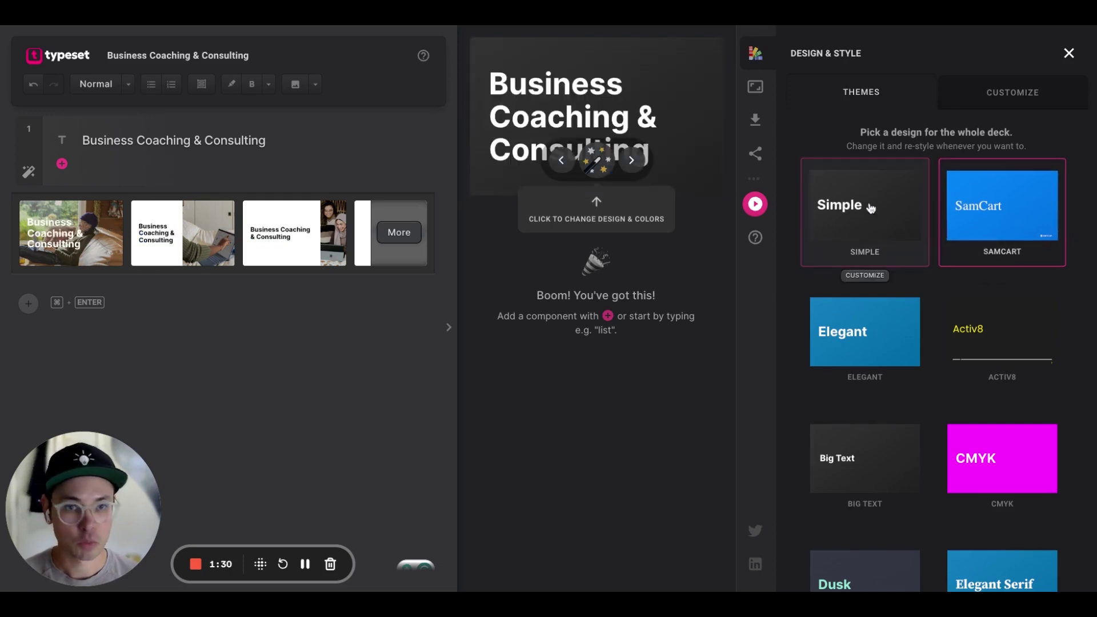
left_click(1069, 53)
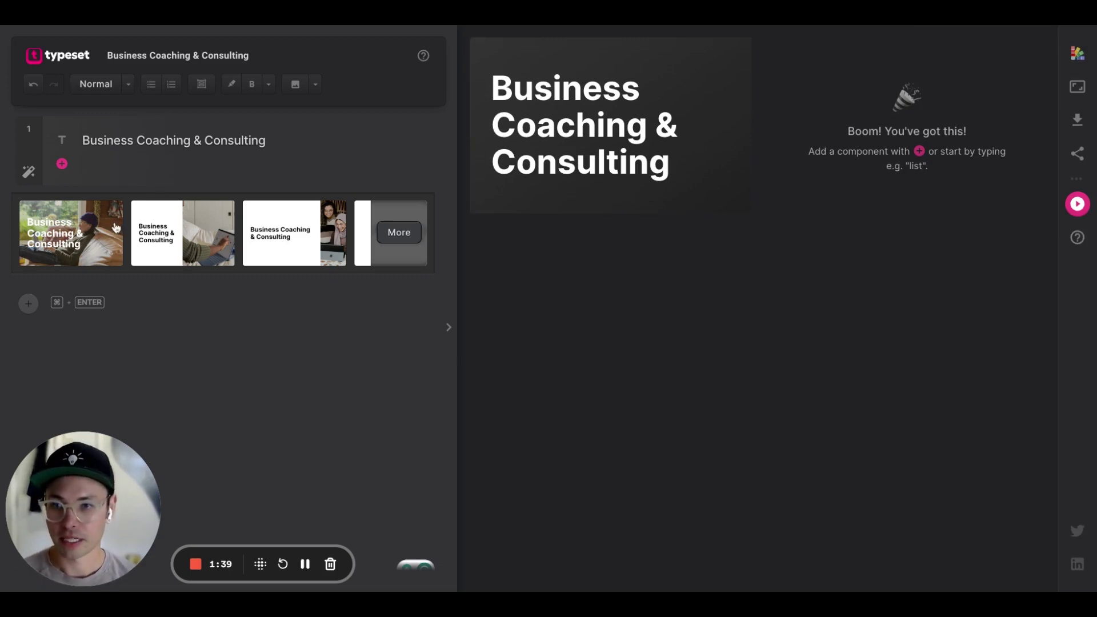
Step: Apply the suggested layout with the full-background photo of a person reclining by a window to the title slide
scroll(287, 237, "right", 5)
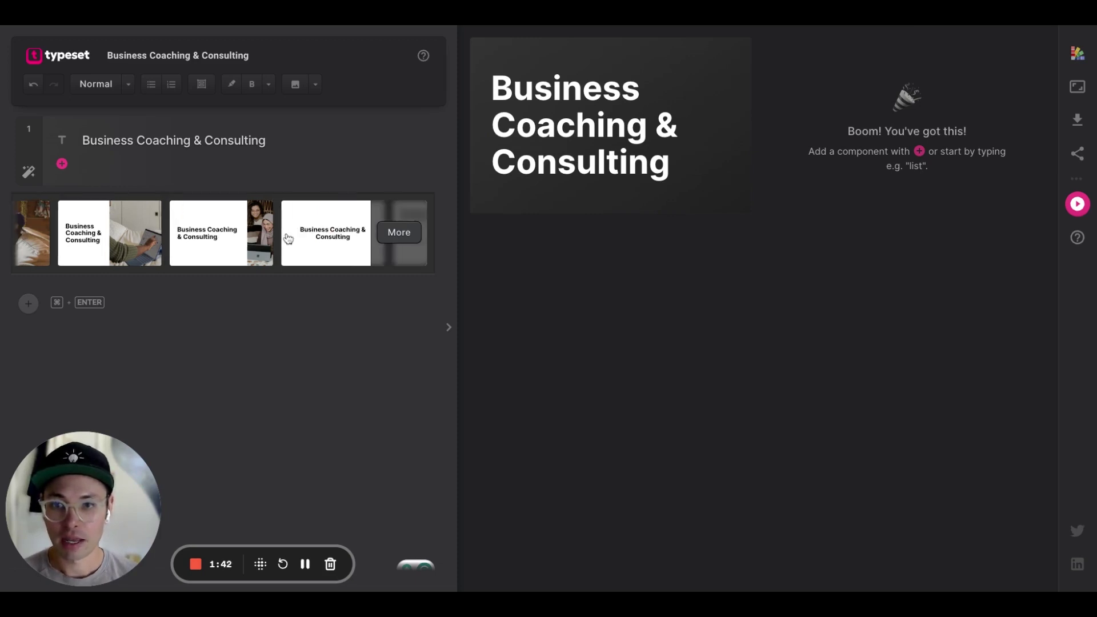
scroll(287, 238, "right", 1)
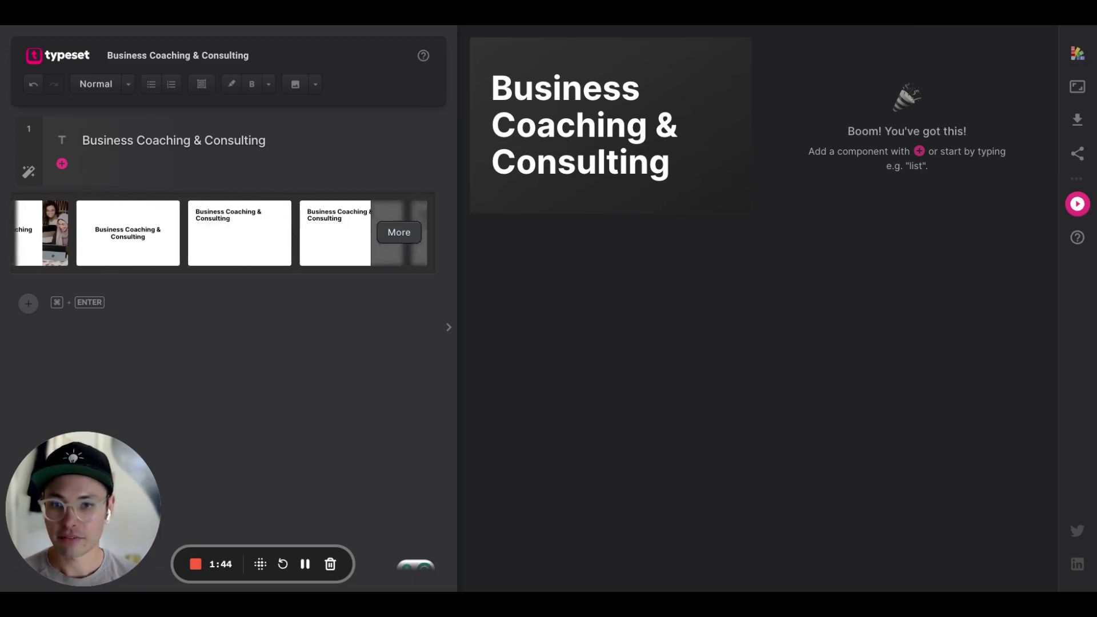
scroll(91, 229, "left", 5)
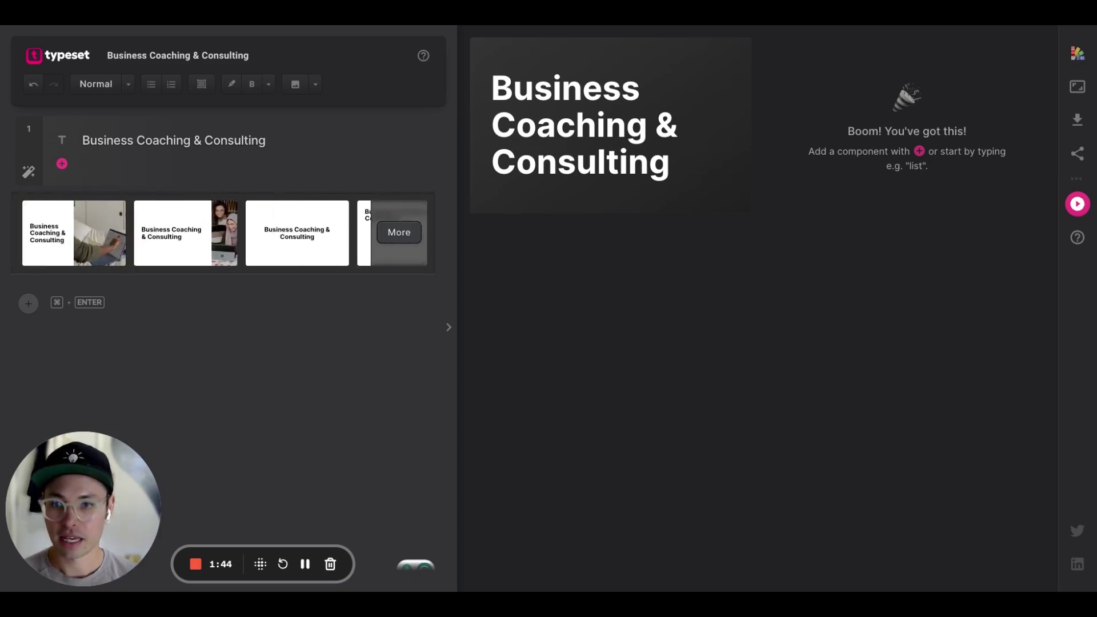
left_click(91, 224)
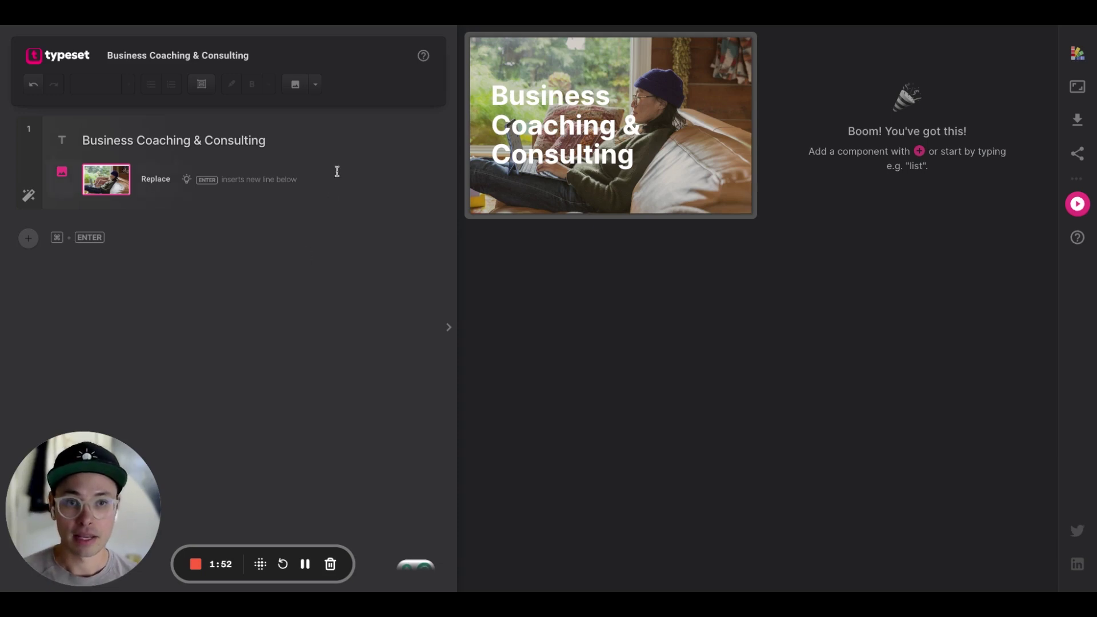
Step: Add a line below the title reading "with" followed by the presenter's full name in capitalized form
mouse_move(359, 210)
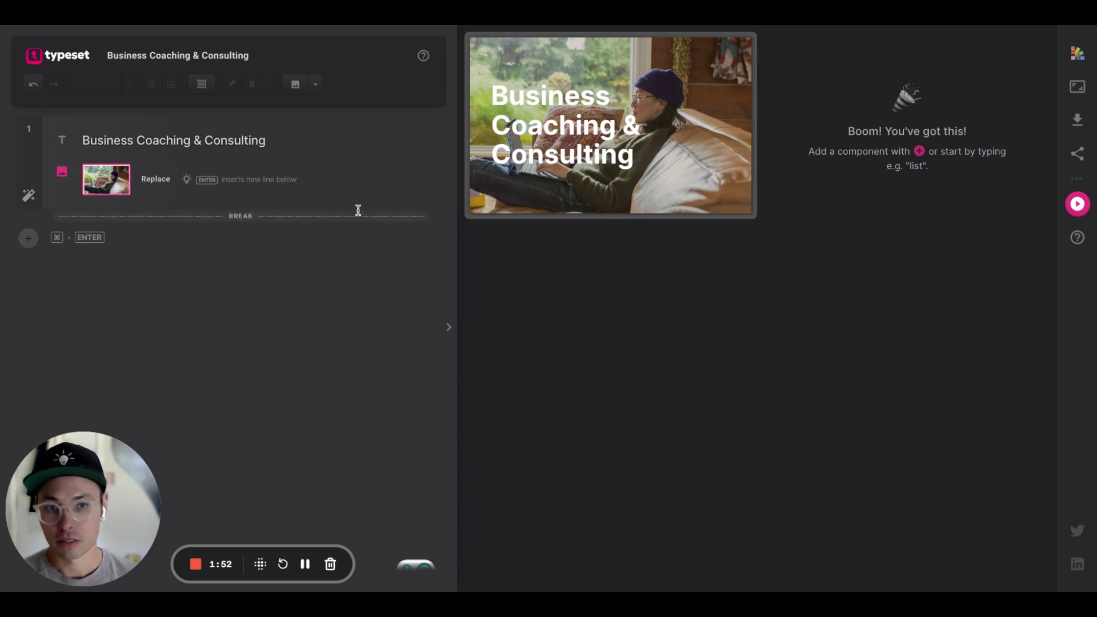
left_click(285, 143)
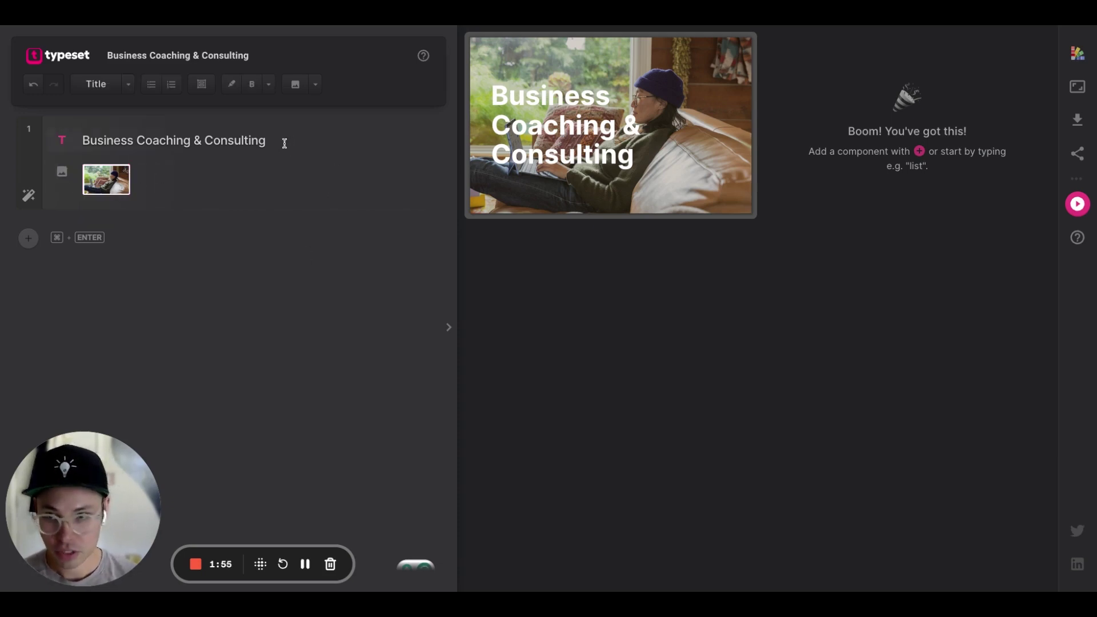
key("Return")
type("with")
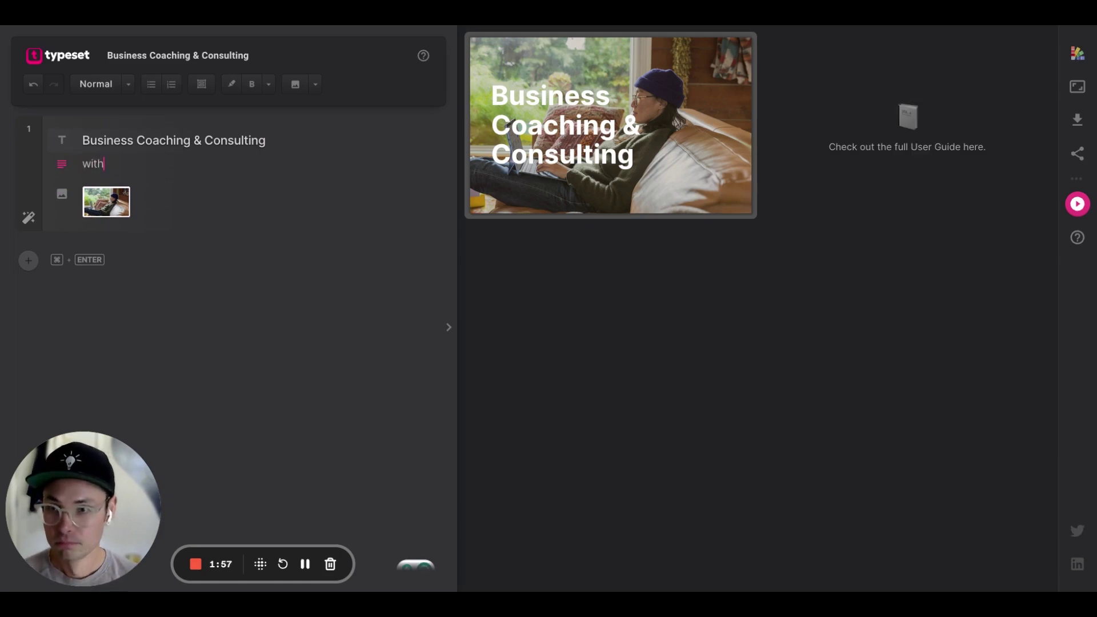
type(" tom snyder")
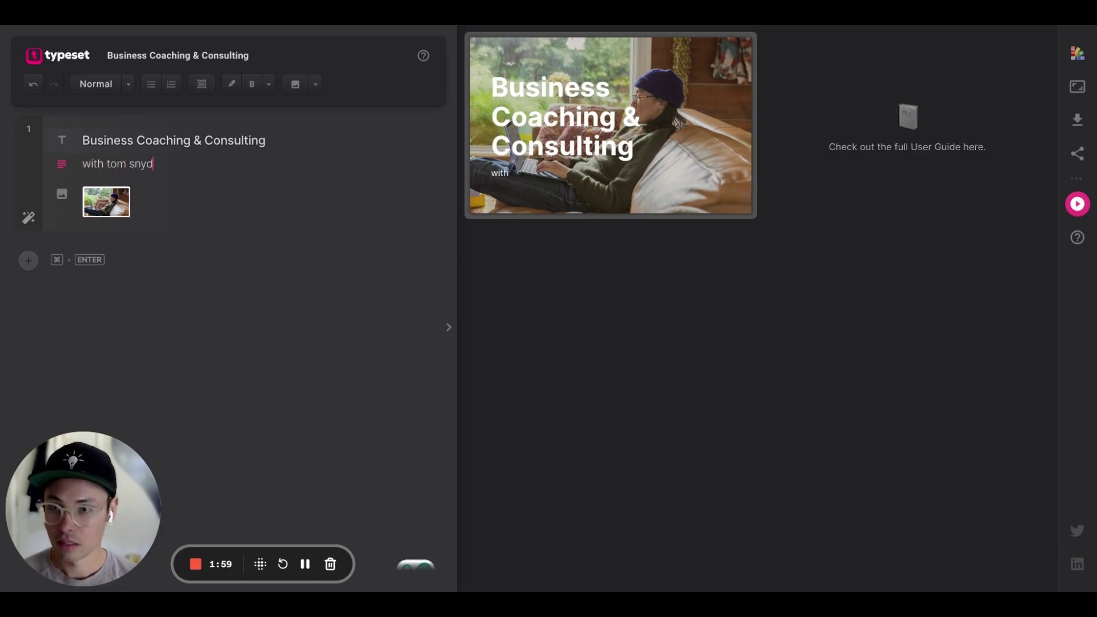
key("BackSpace")
key("BackSpace")
key("BackSpace")
key("BackSpace")
key("BackSpace")
key("BackSpace")
key("BackSpace")
key("BackSpace")
key("BackSpace")
key("BackSpace")
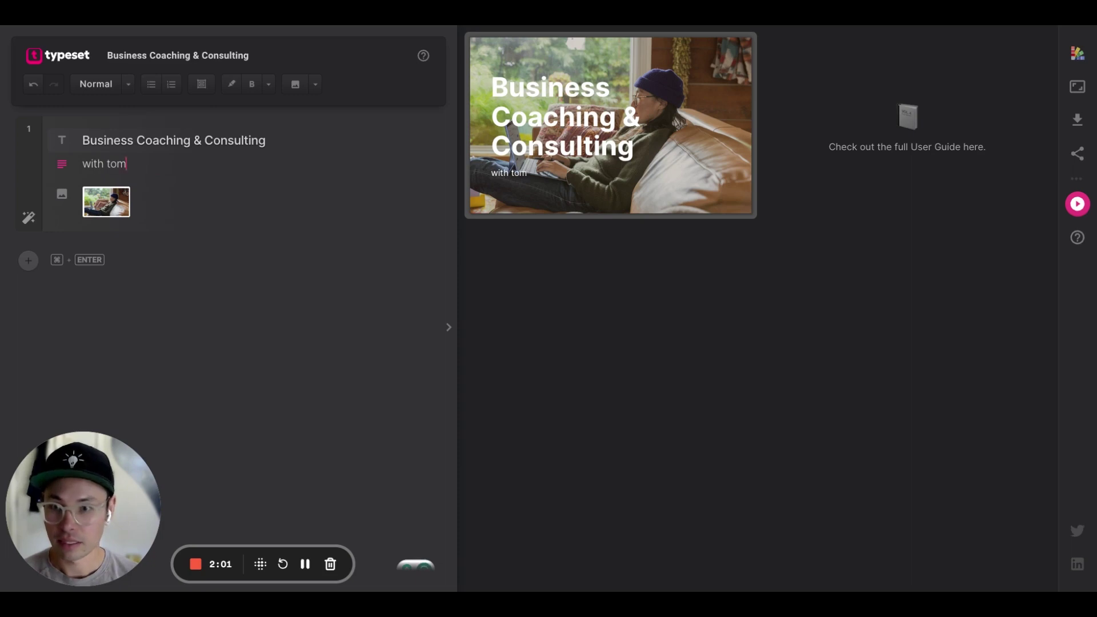
type("Tom Snyder")
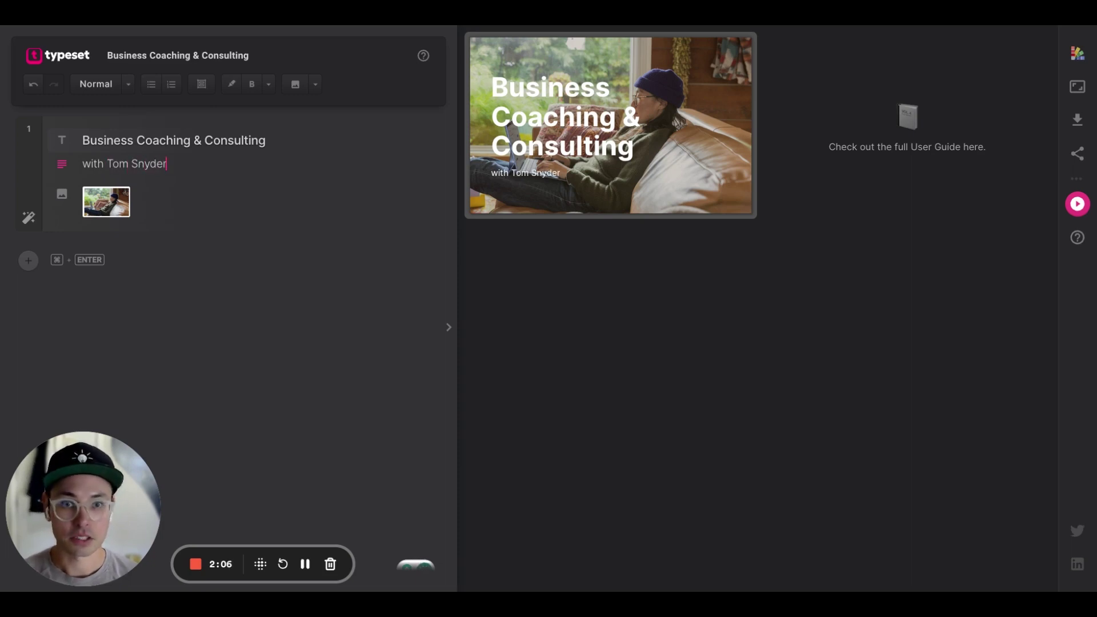
Step: Add the line "Prepared for Marketing Agency" beneath the presenter line on the title slide
key("Return")
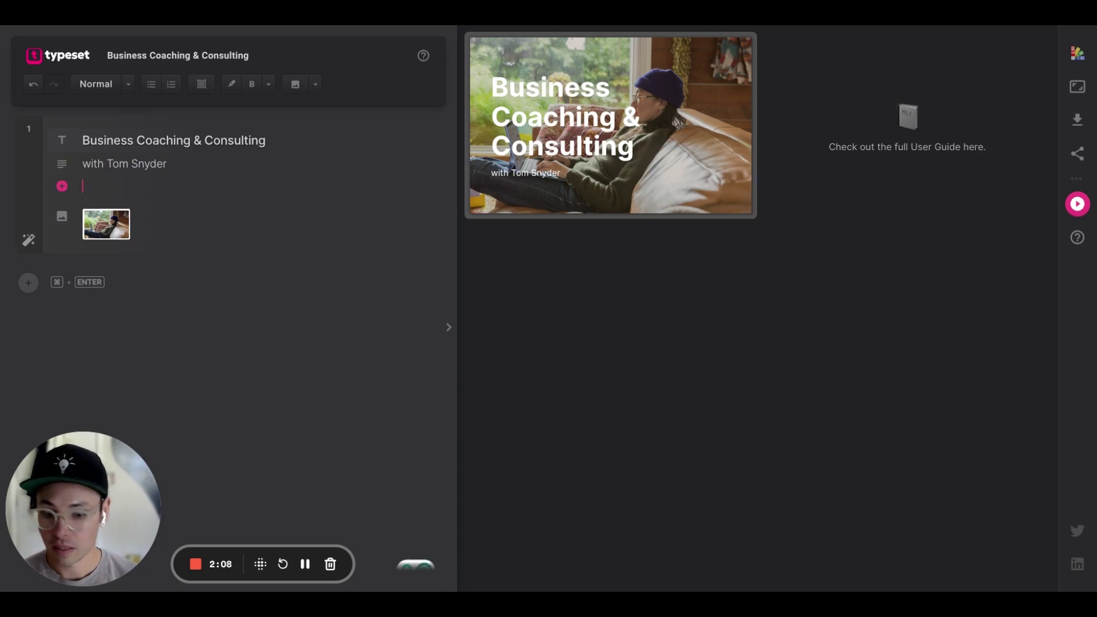
type("Prepare")
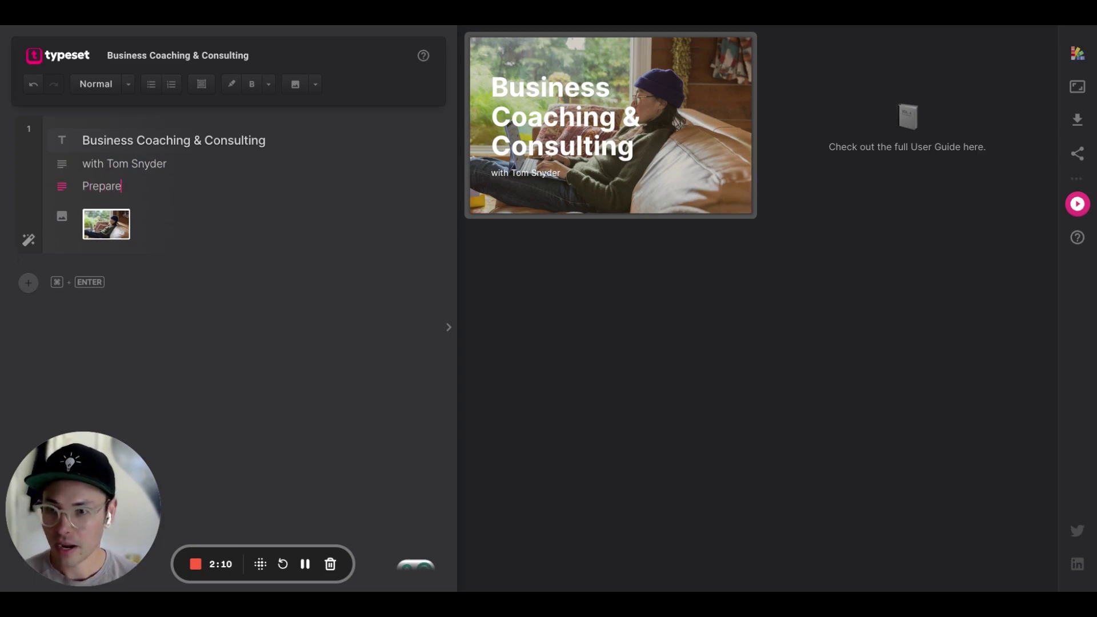
type("d for")
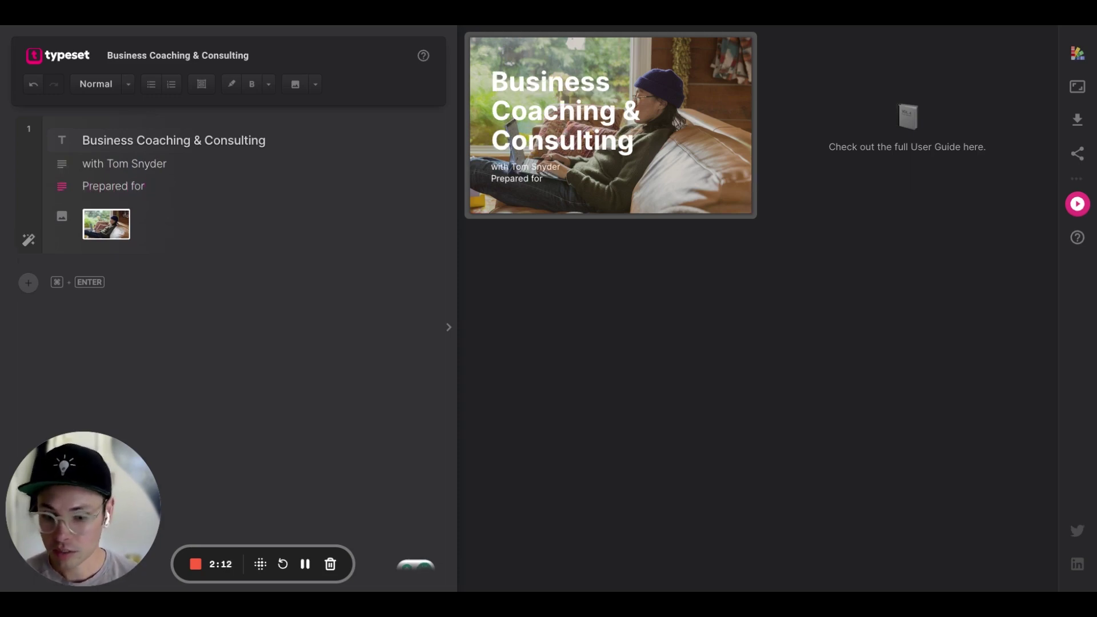
type(" Mikel")
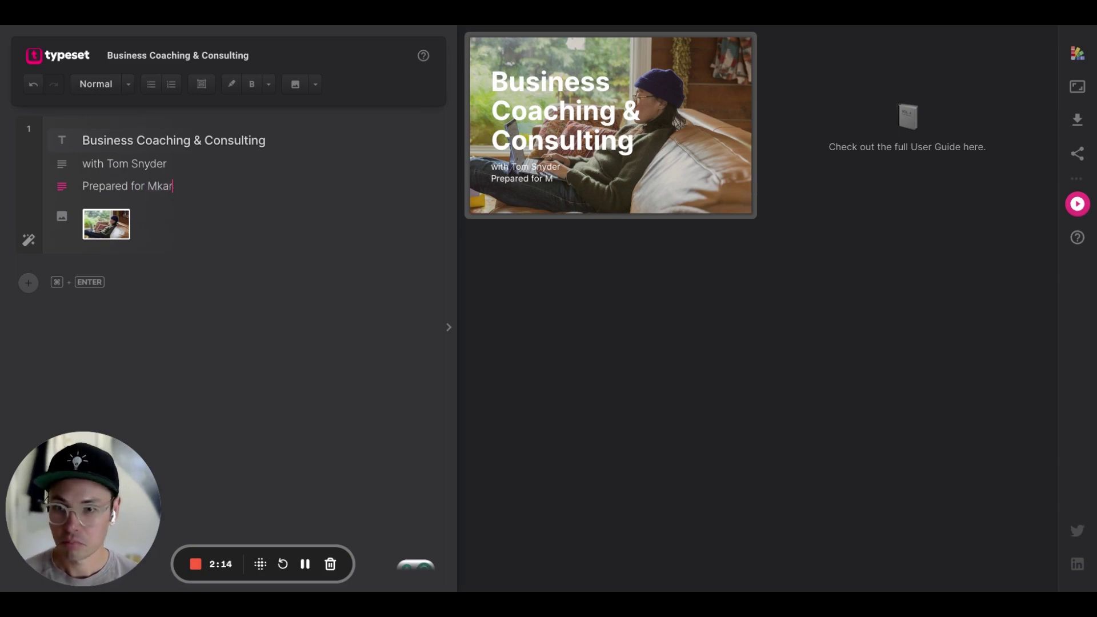
key("BackSpace")
key("BackSpace")
key("BackSpace")
key("BackSpace")
type("arketing")
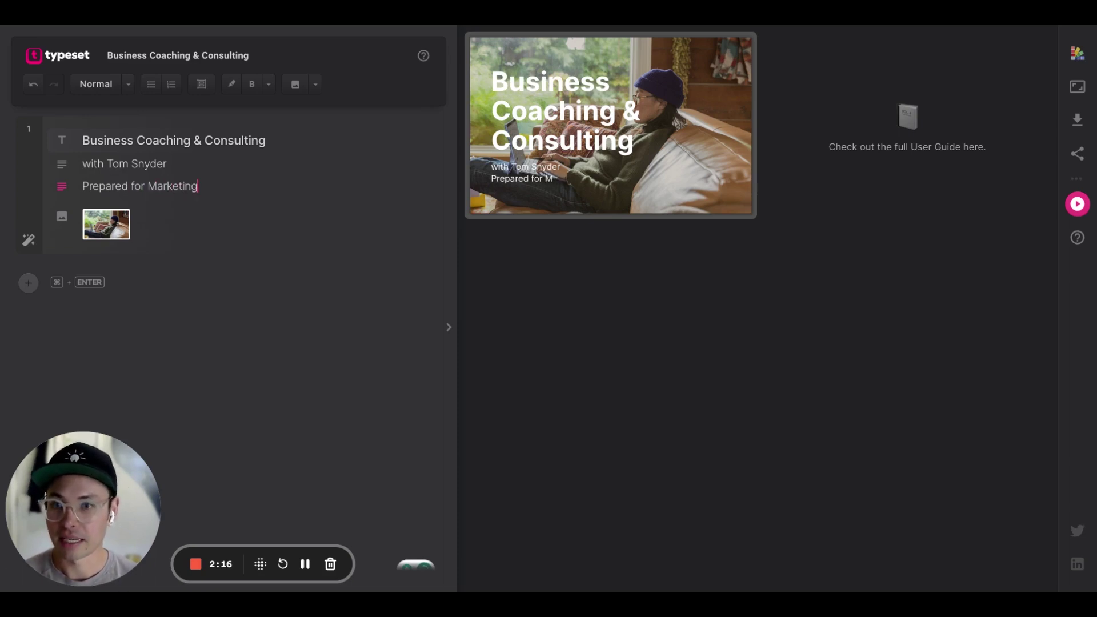
type(" Agency")
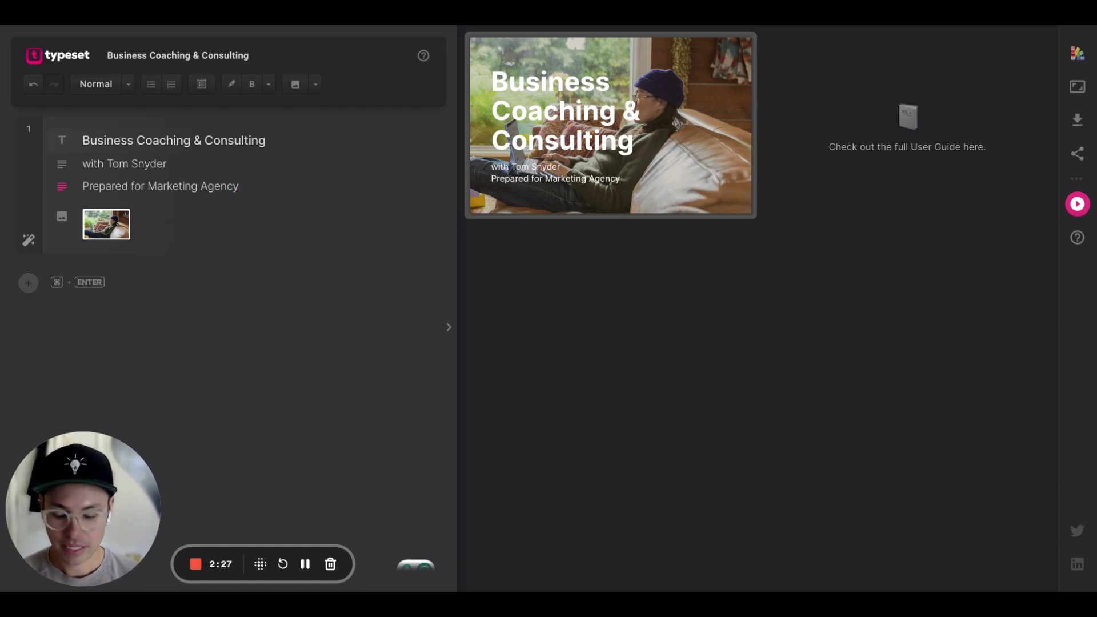
Step: Add a second slide titled "Problem" and start a bullet list beneath its title
key("super+Return")
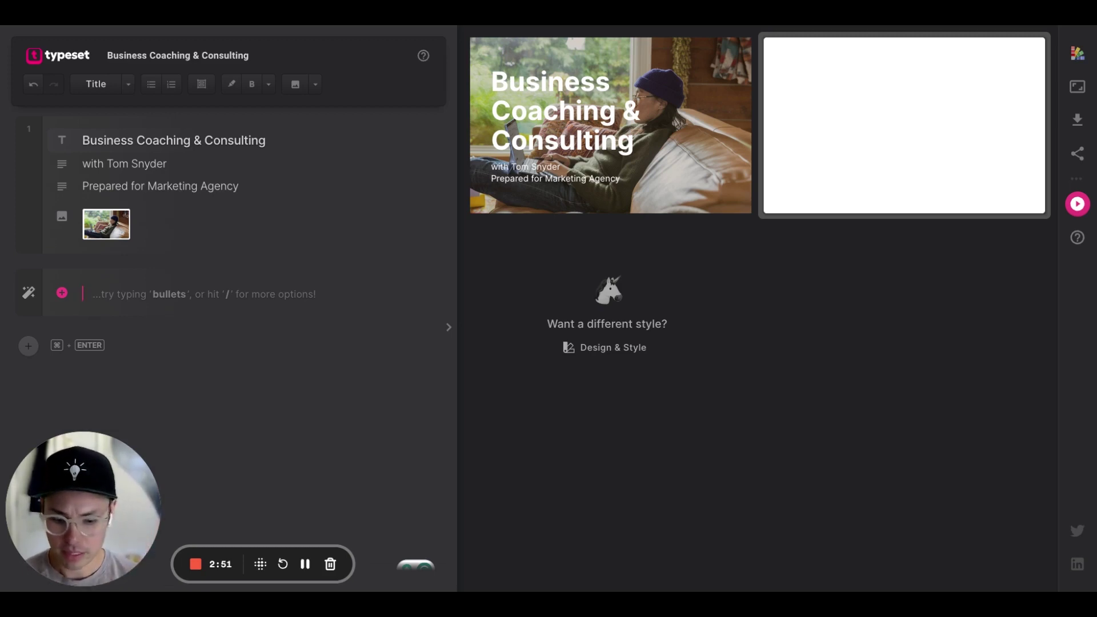
type("Problem")
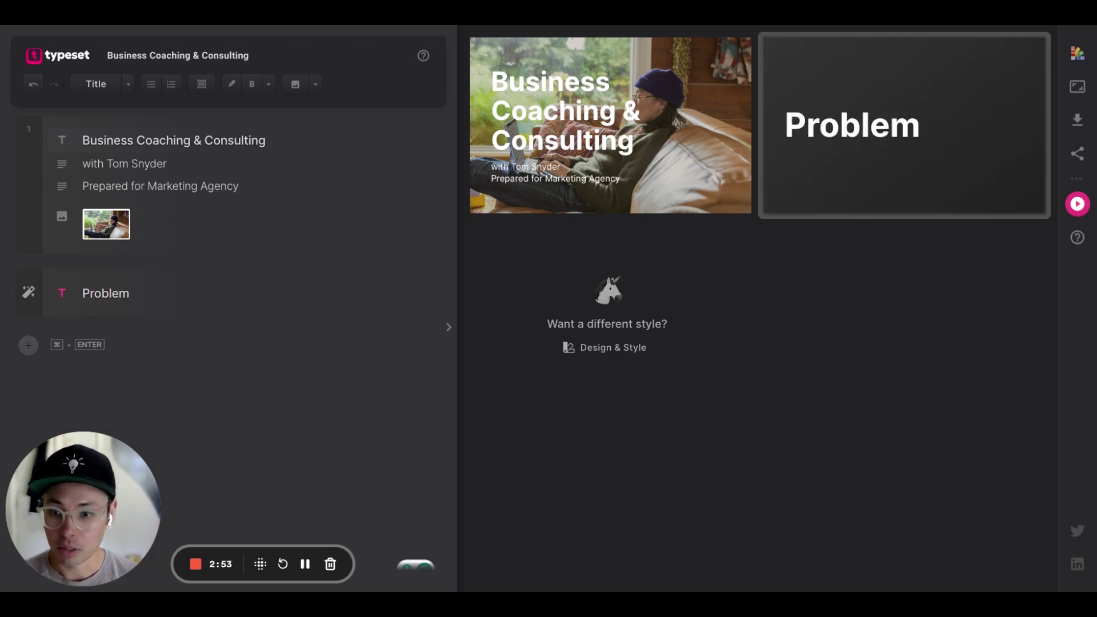
key("Return")
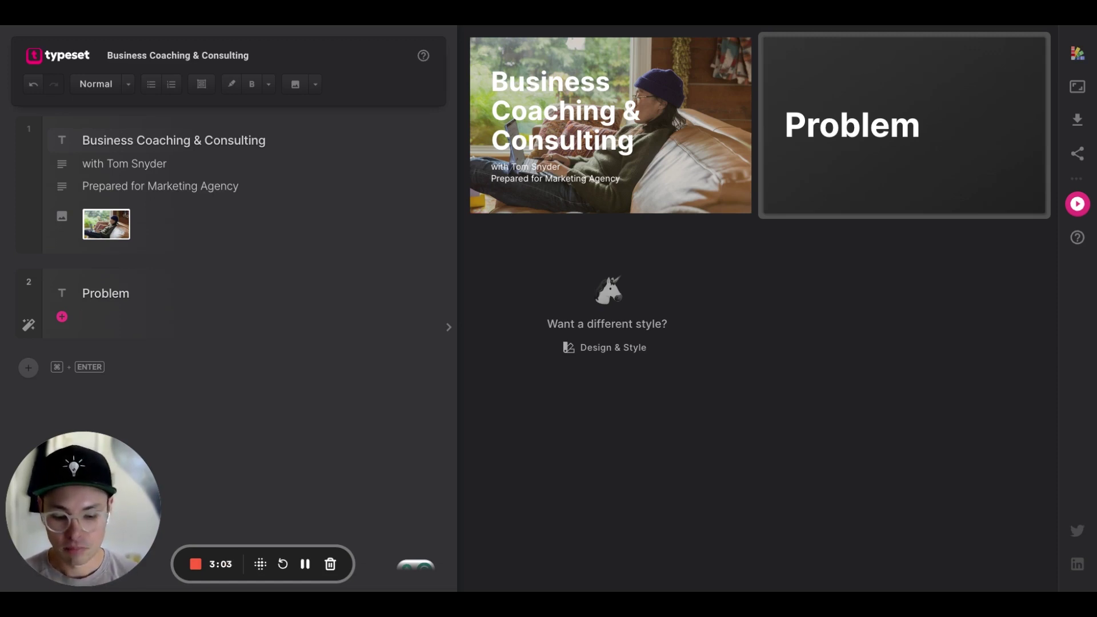
type("/bu")
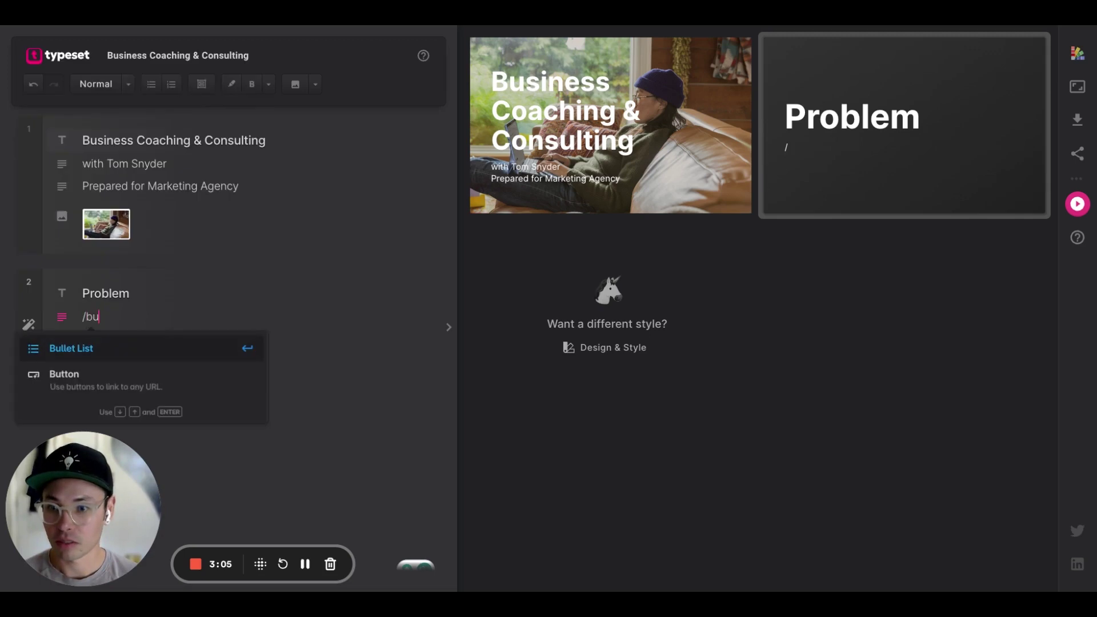
key("Return")
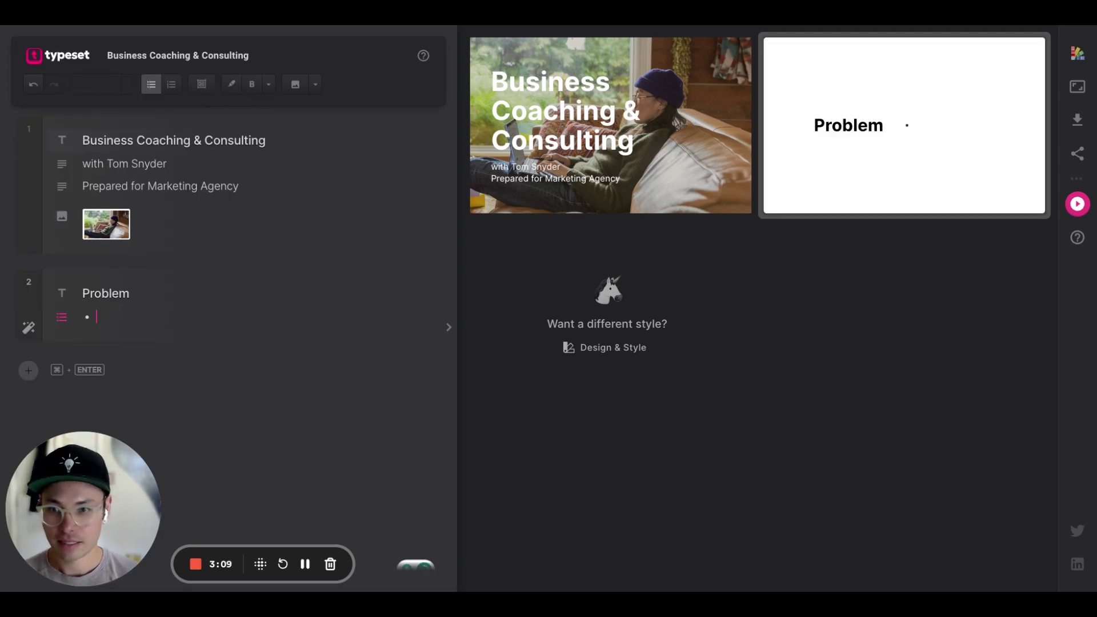
Step: Change the second slide's title to the plural "Problems" and return to the empty bullet
key("Up")
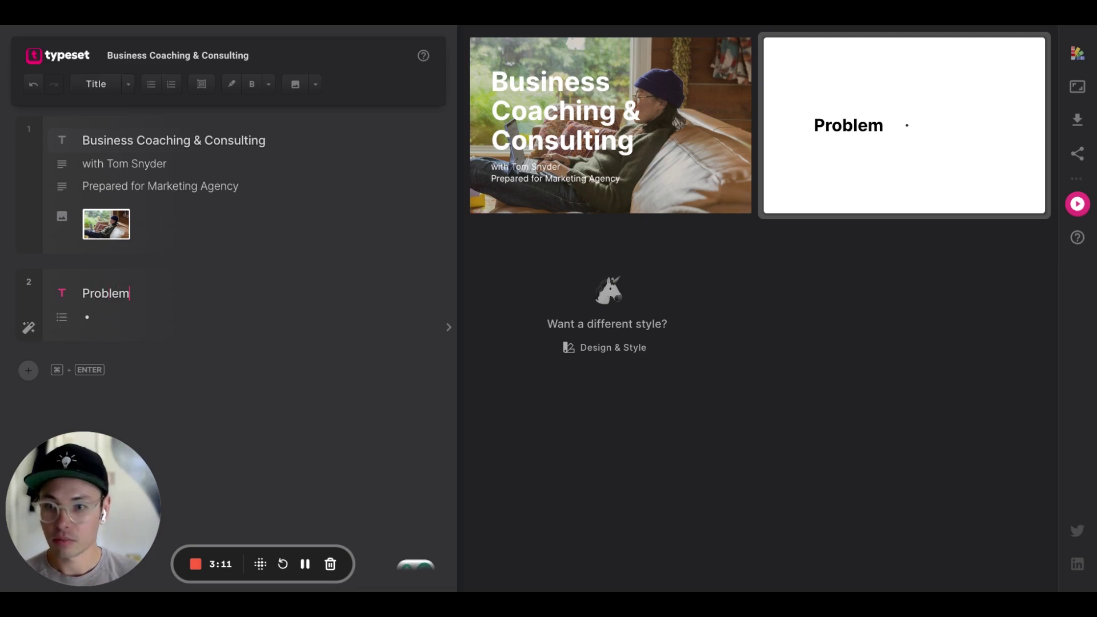
key("End")
type("s")
key("Down")
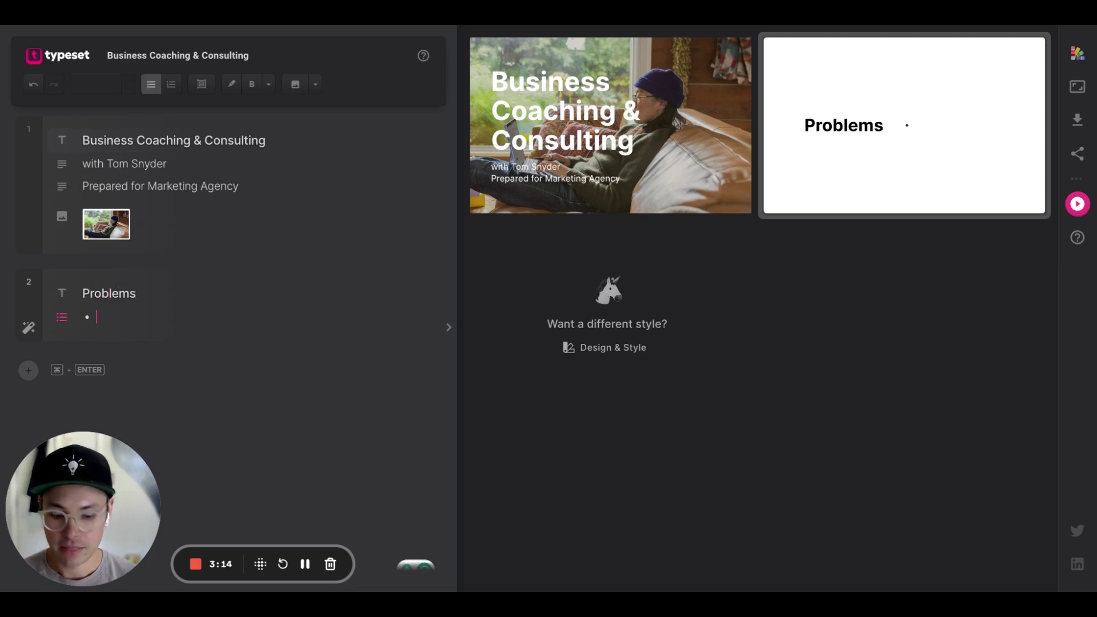
Step: Fill the bullet list with "Trouble getting work into the pipeline", "Keeping good employees" and "Reducing iterations on client work"
type("Tr")
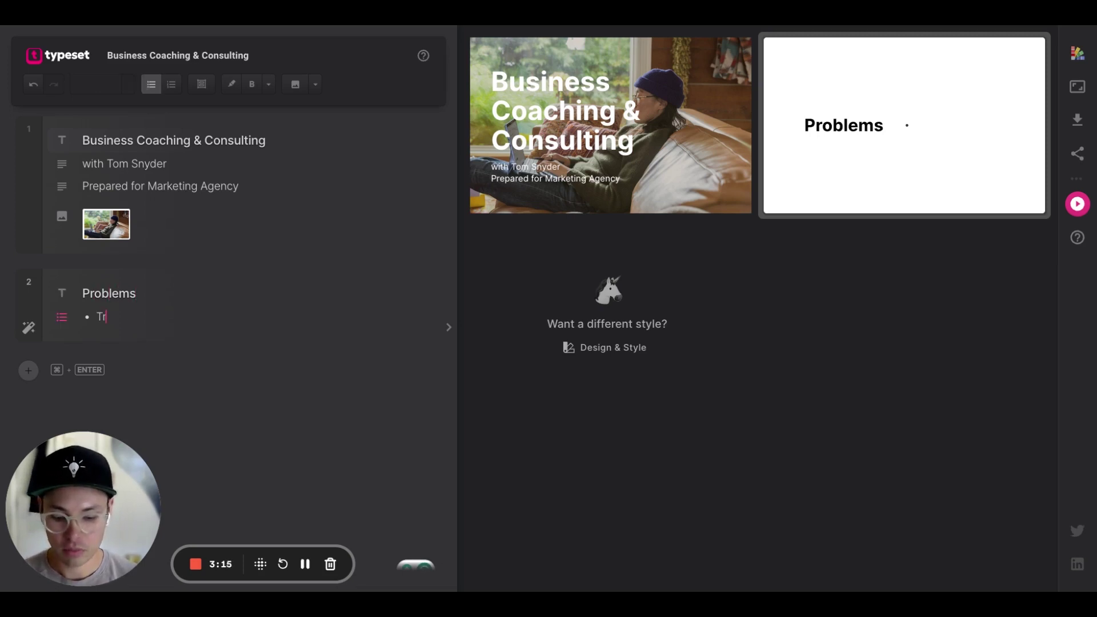
type("ouble getting ")
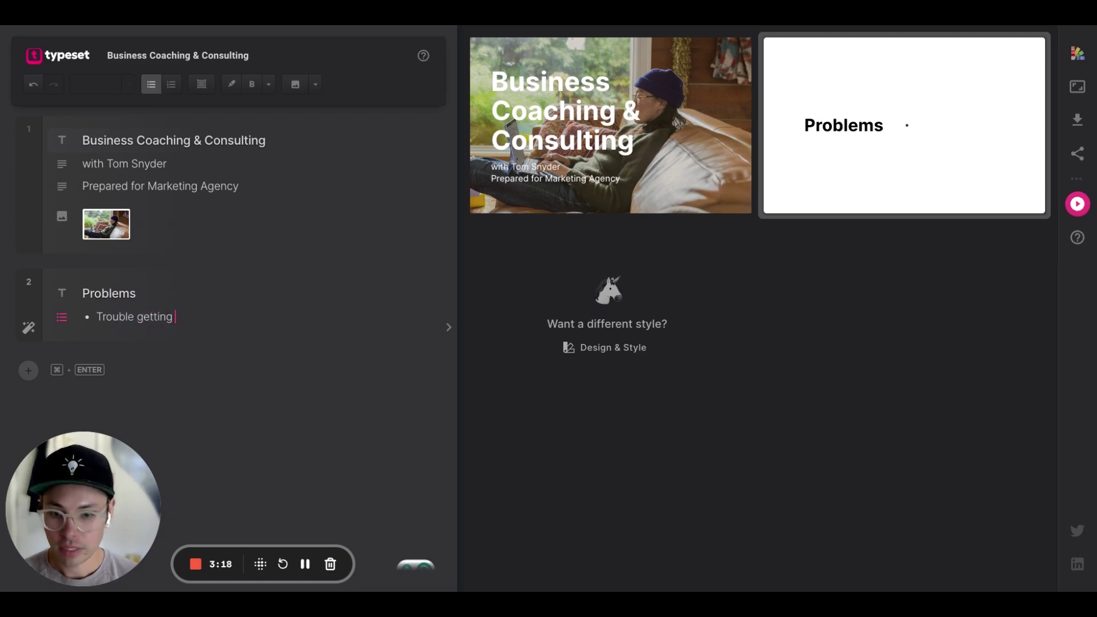
type("work into the pipeline")
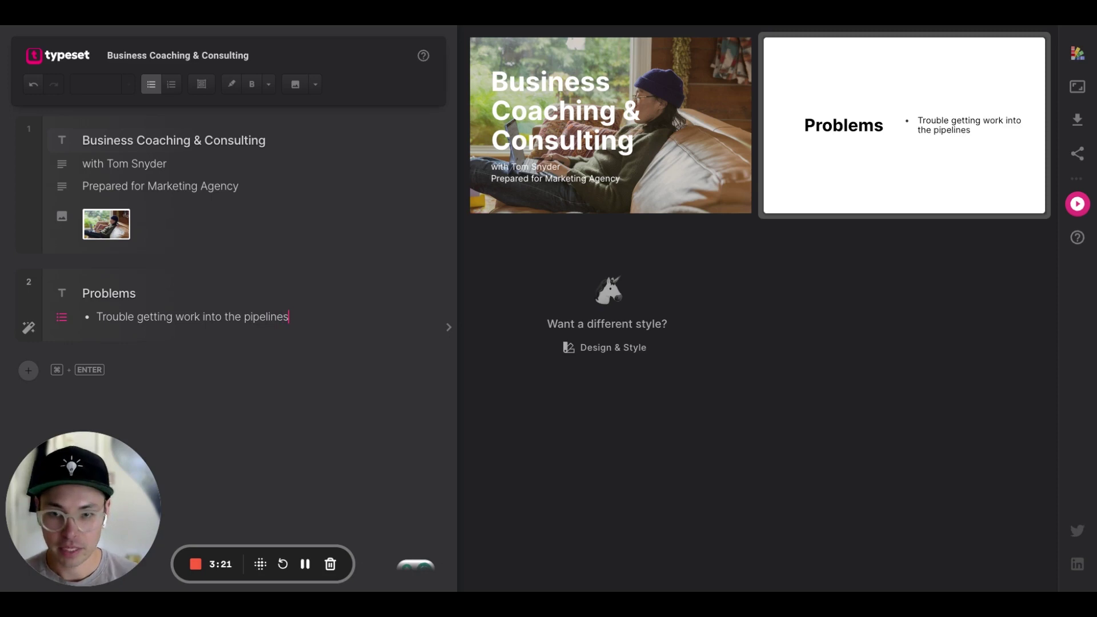
key("Return")
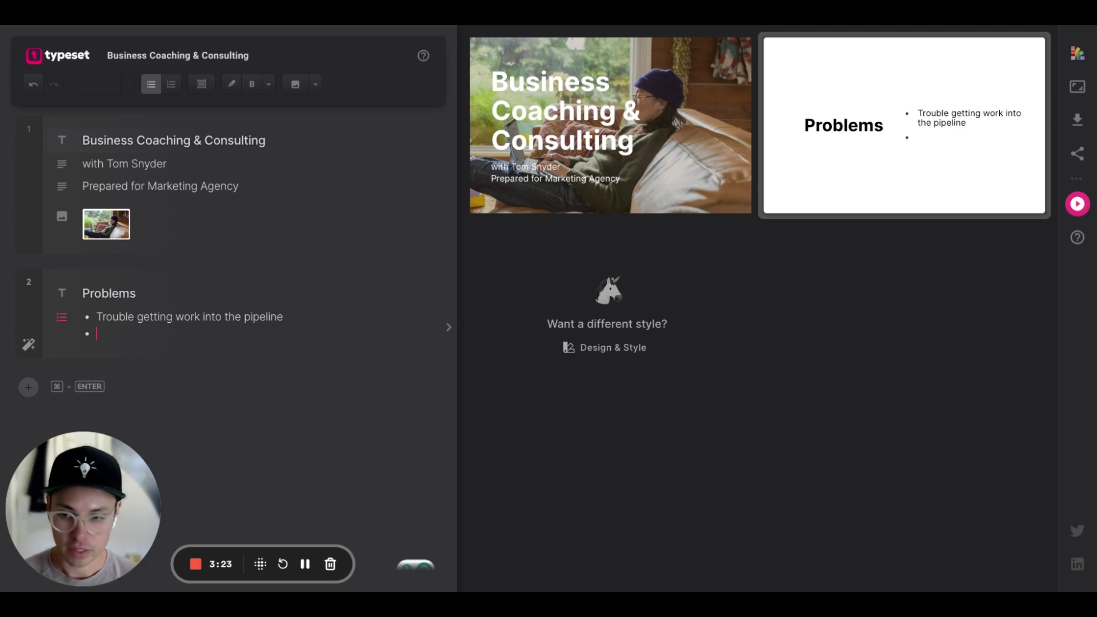
type("Keep")
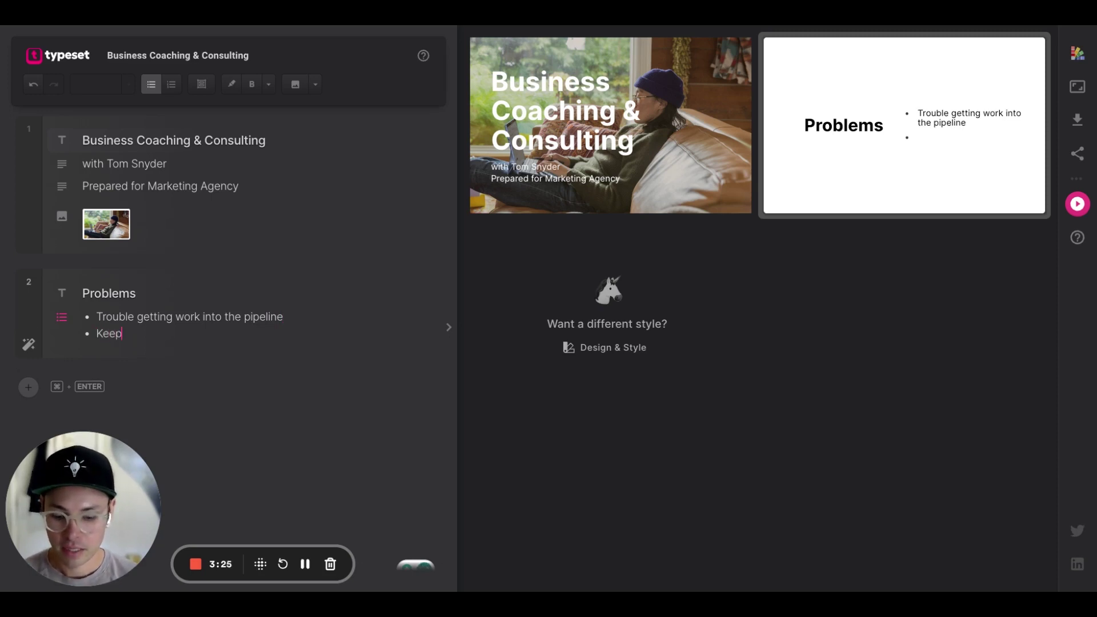
type("ing good")
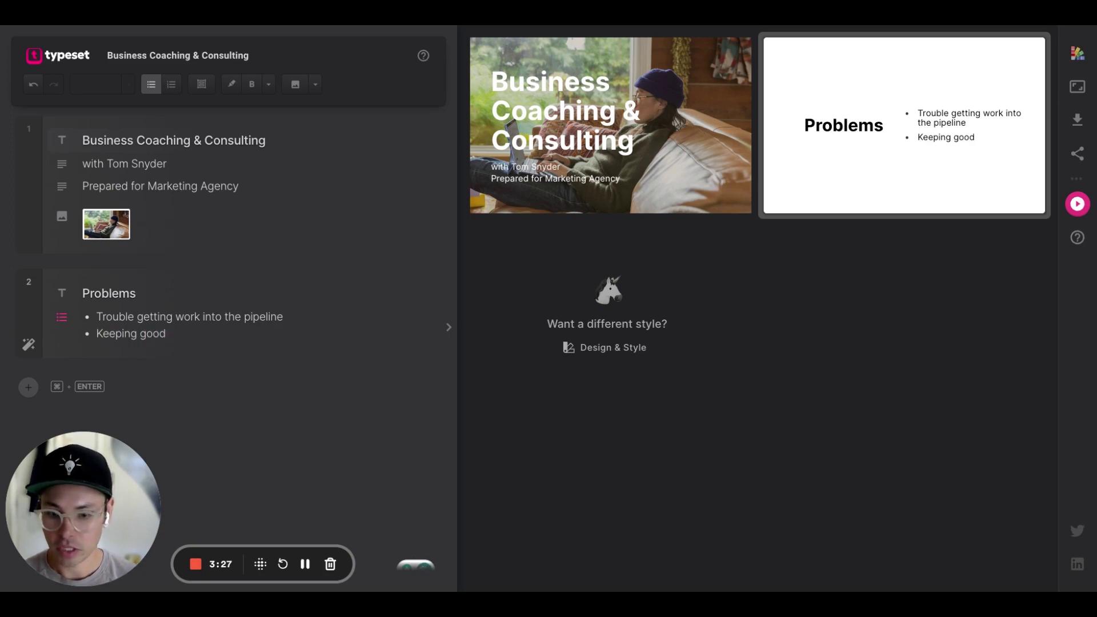
type("ployees")
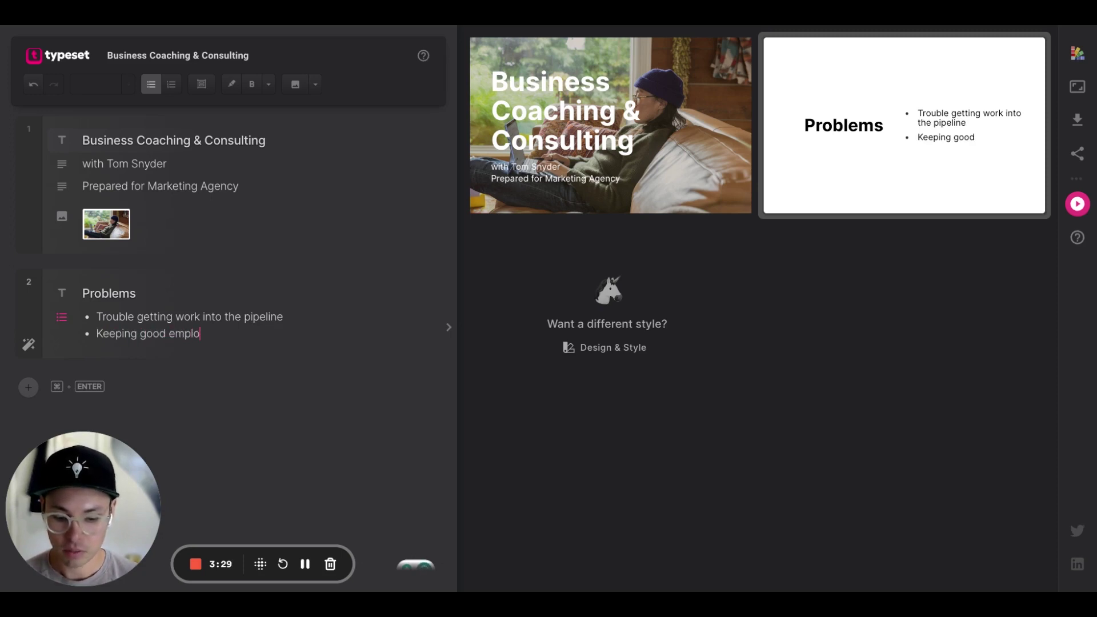
key("Return")
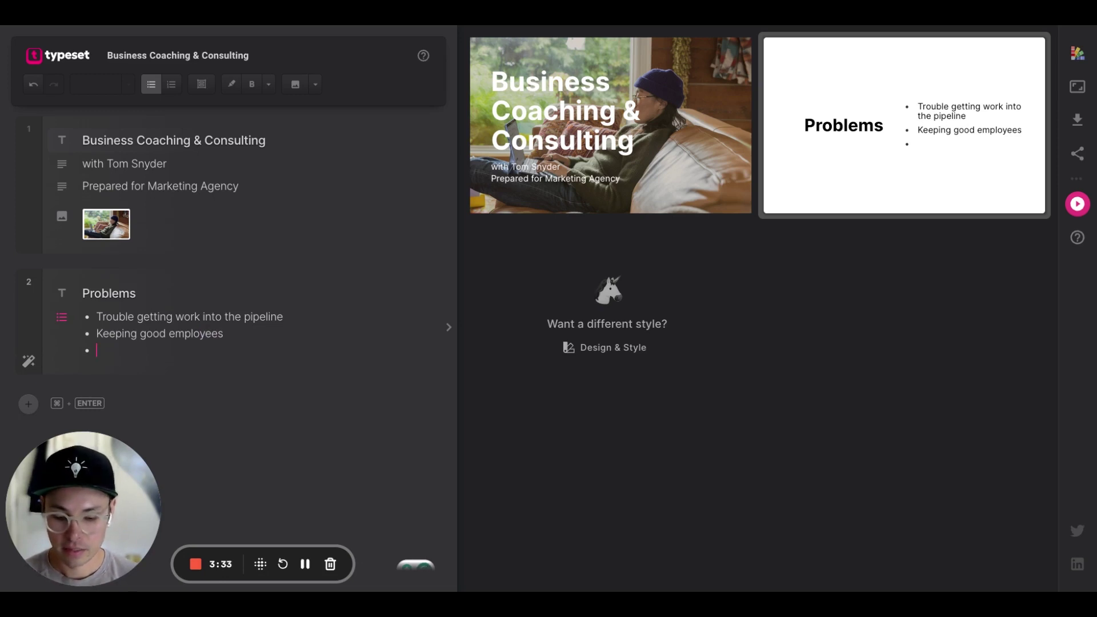
type("Reducing ")
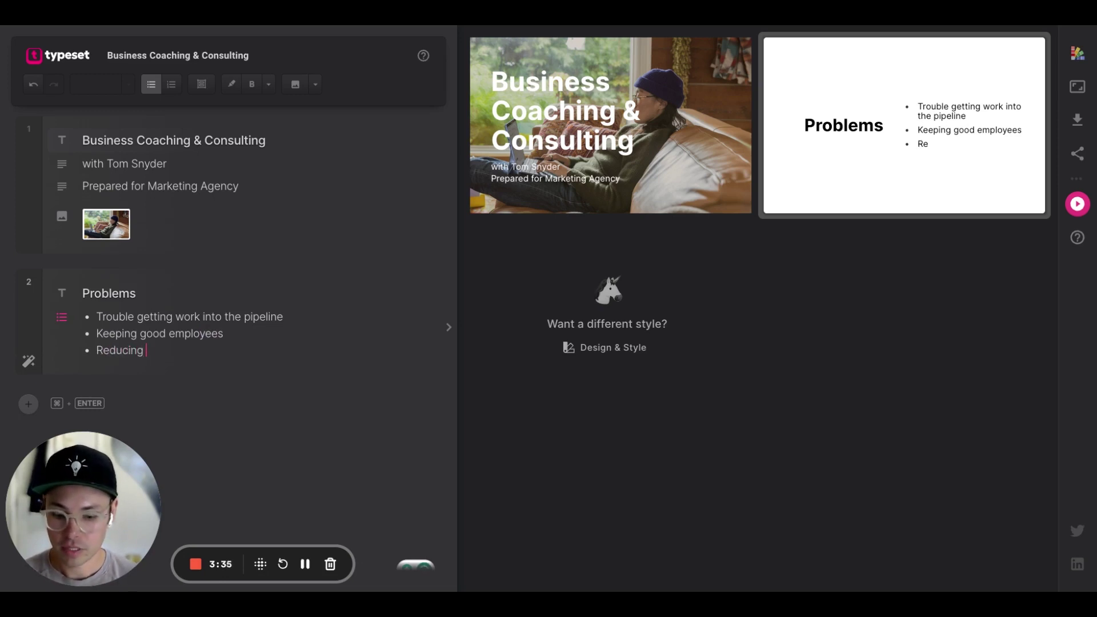
type("iterations on ")
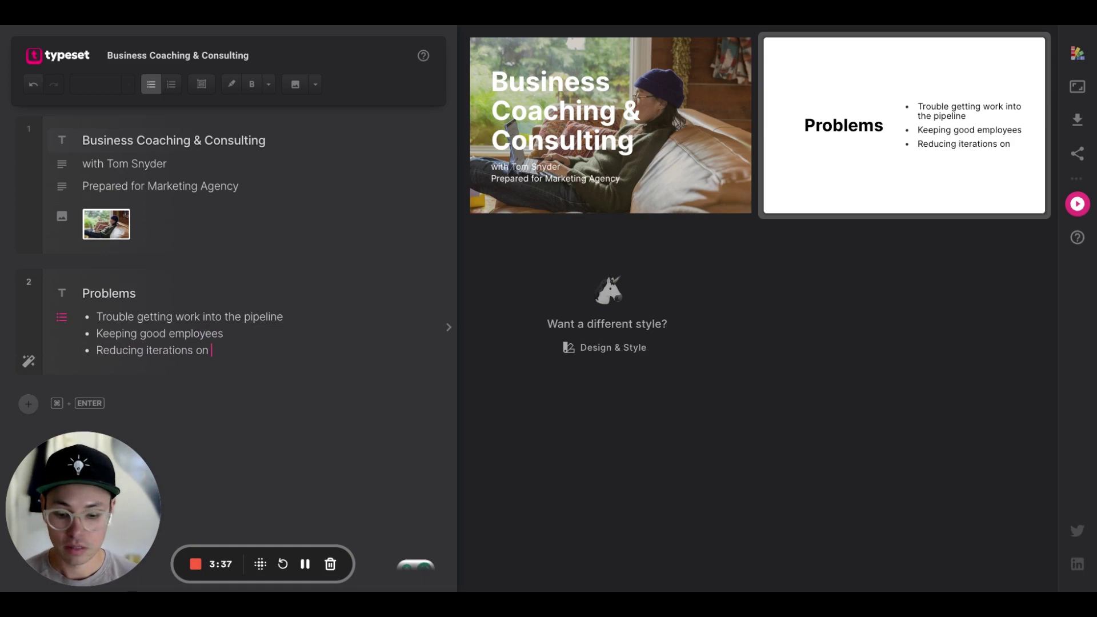
type("client work")
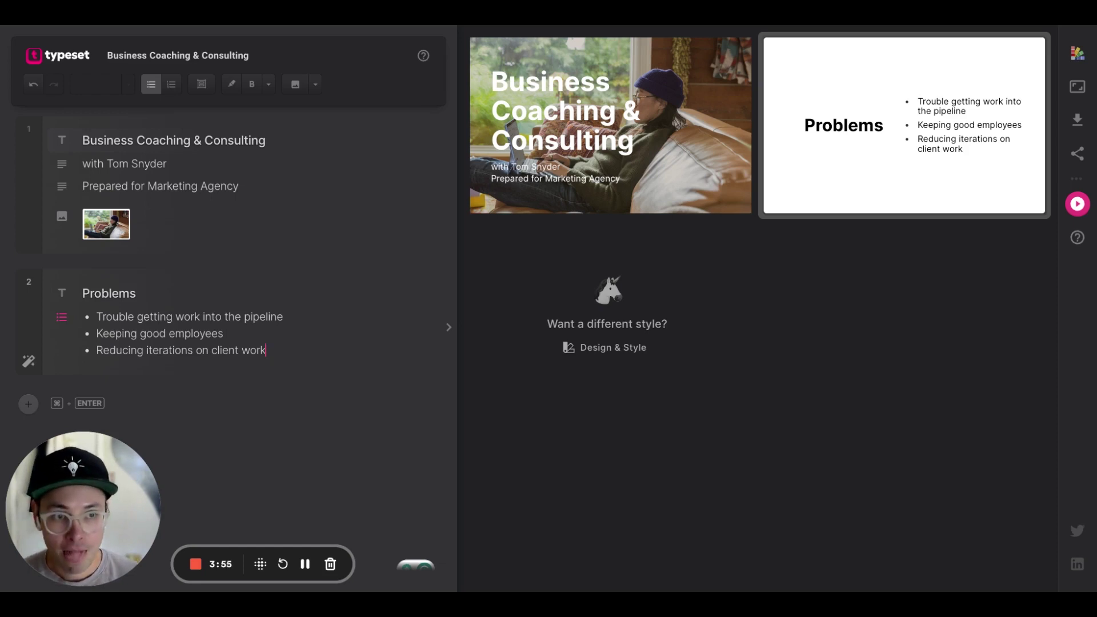
Step: Add a third slide titled "These problems lead to..." with the line "Lower Profit" beneath the title
key("super+Return")
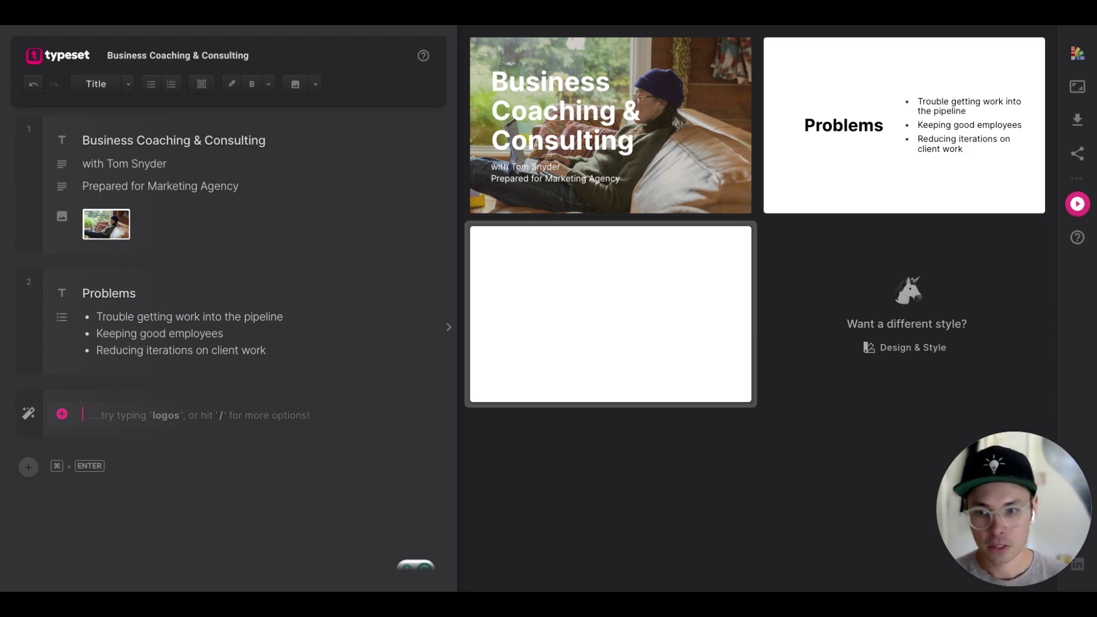
type("T")
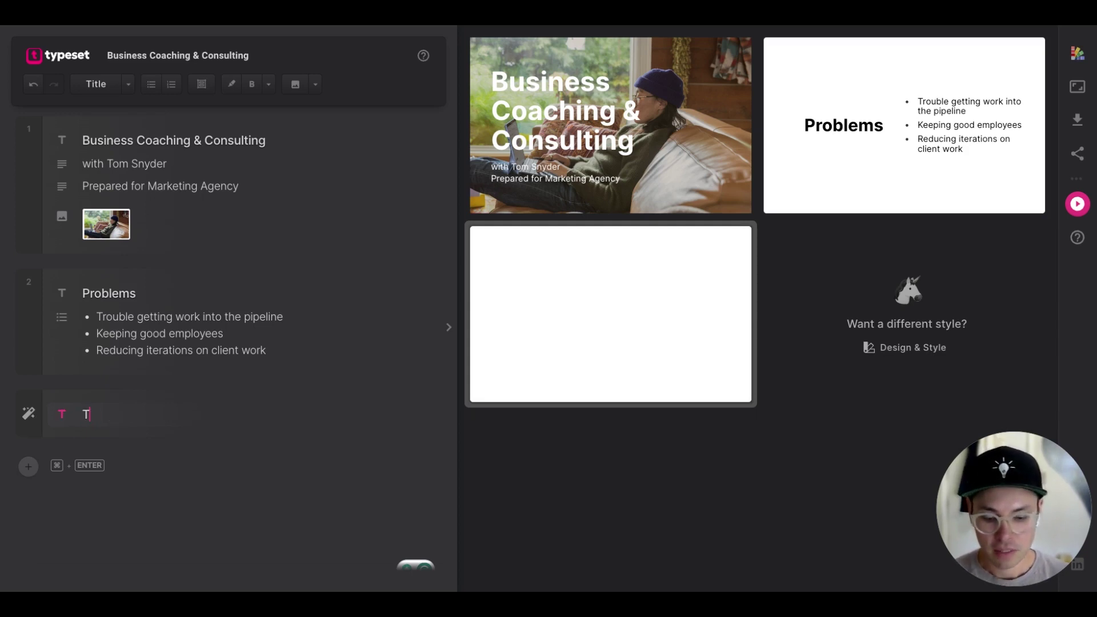
type("hese p")
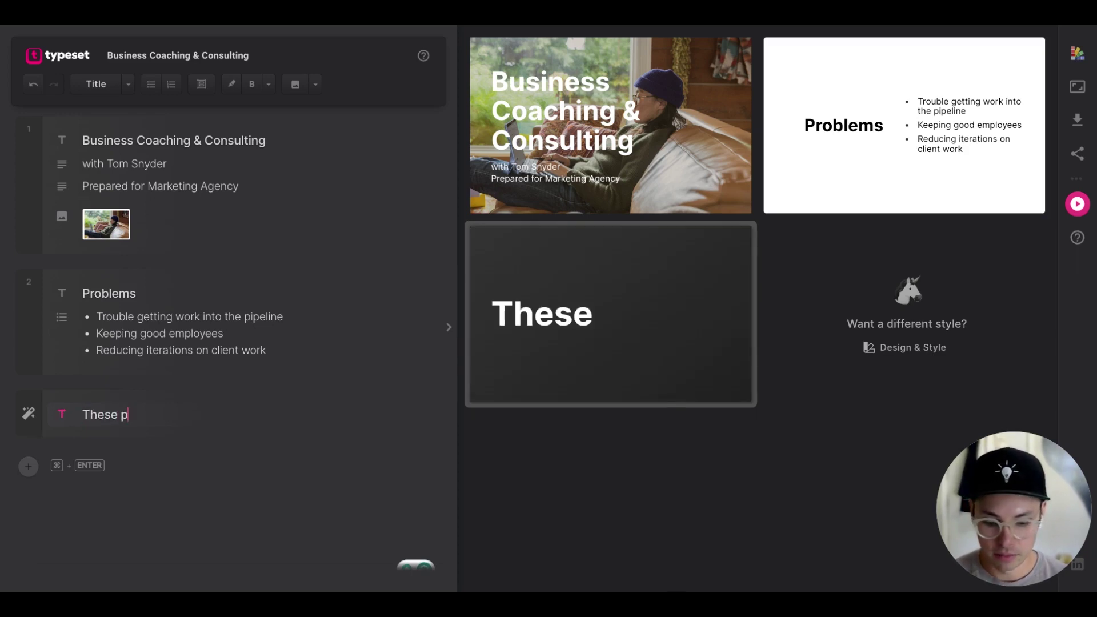
type("roblems lead to...")
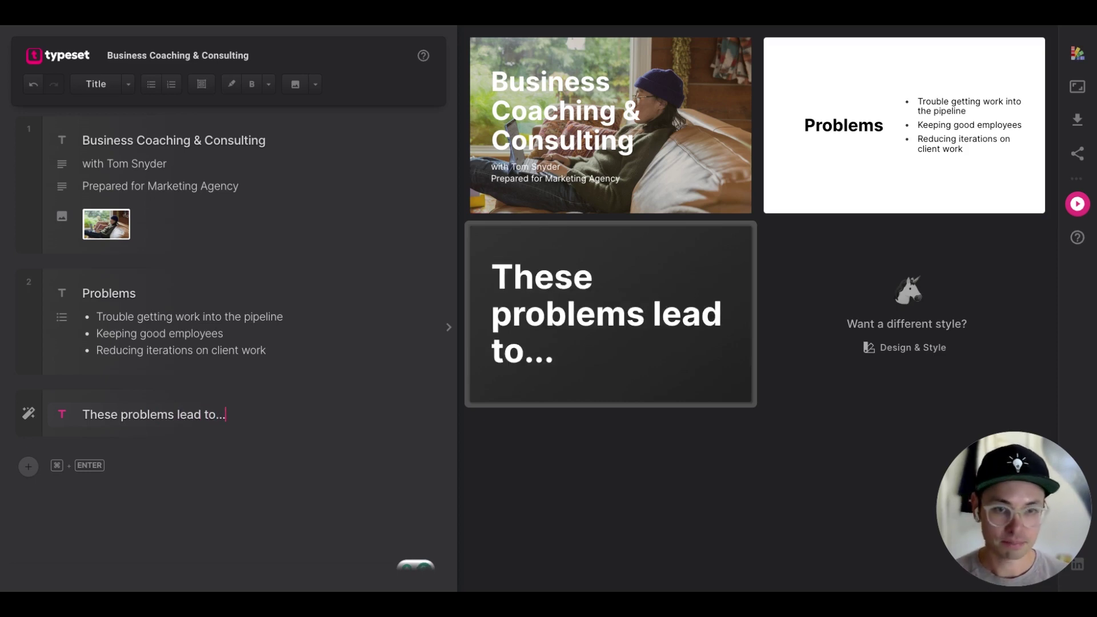
key("Return")
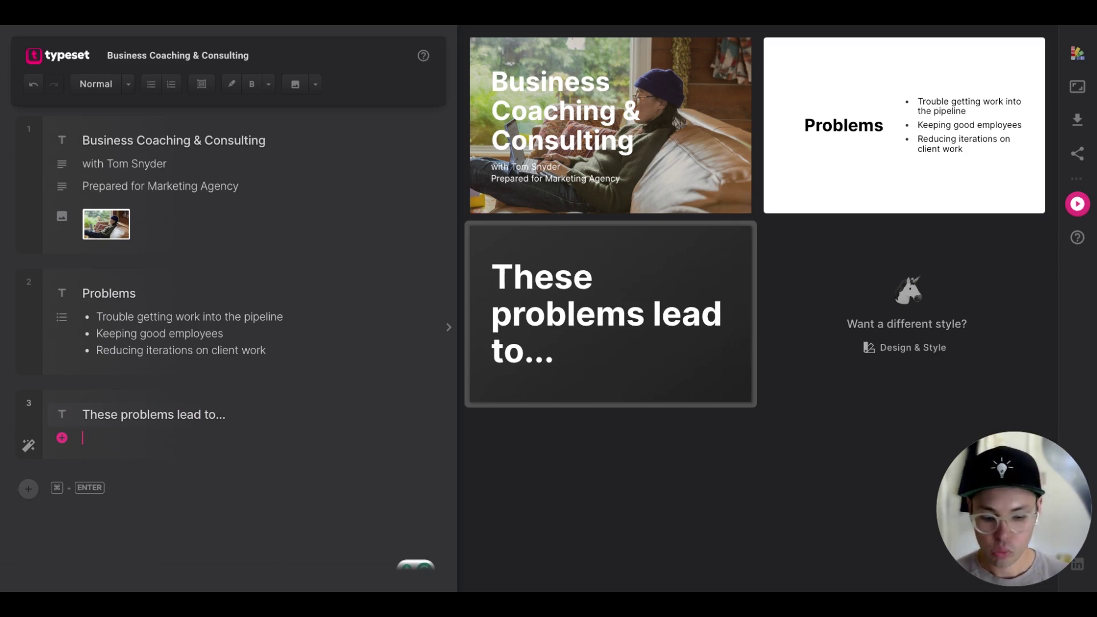
type("Lower")
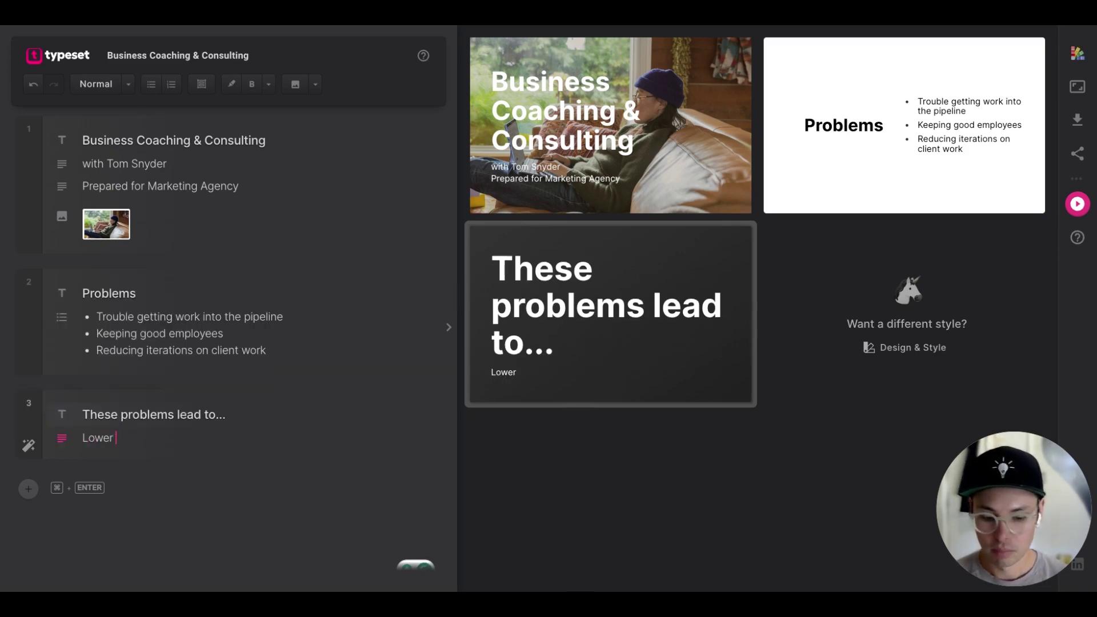
type(" Profit")
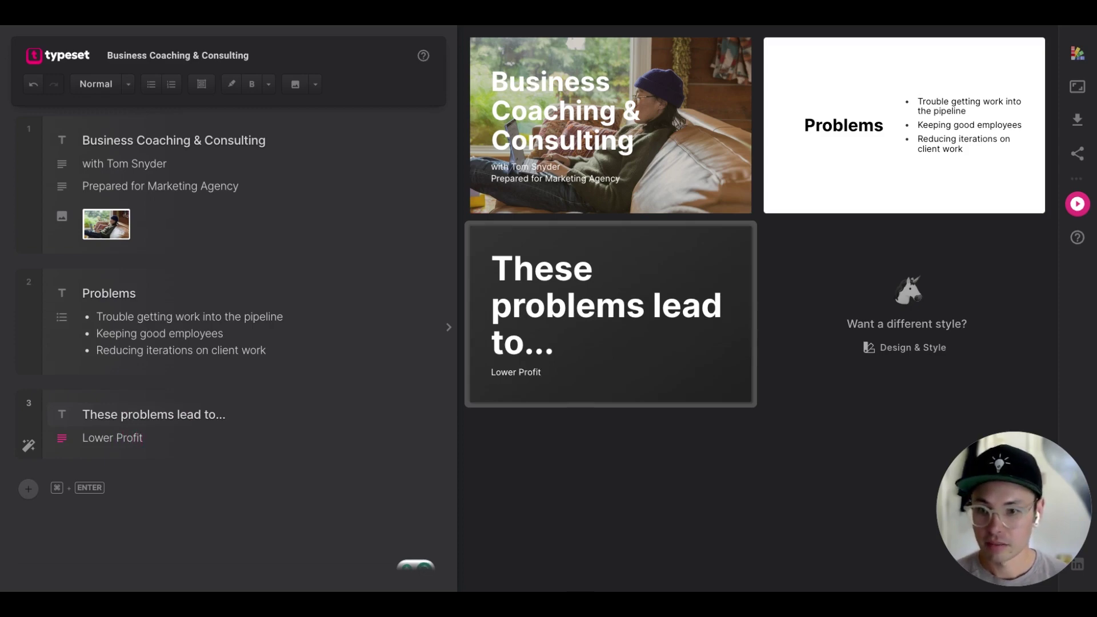
Step: Start inserting an online image below the "Lower Profit" line and look through the suggested photos
key("Return")
type("/image")
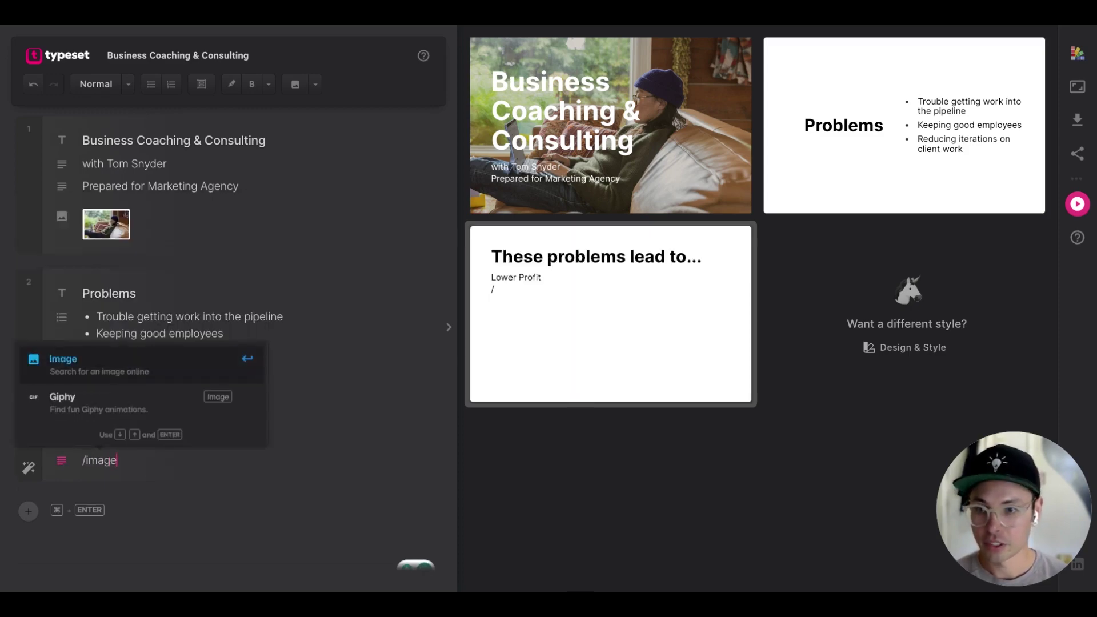
key("Return")
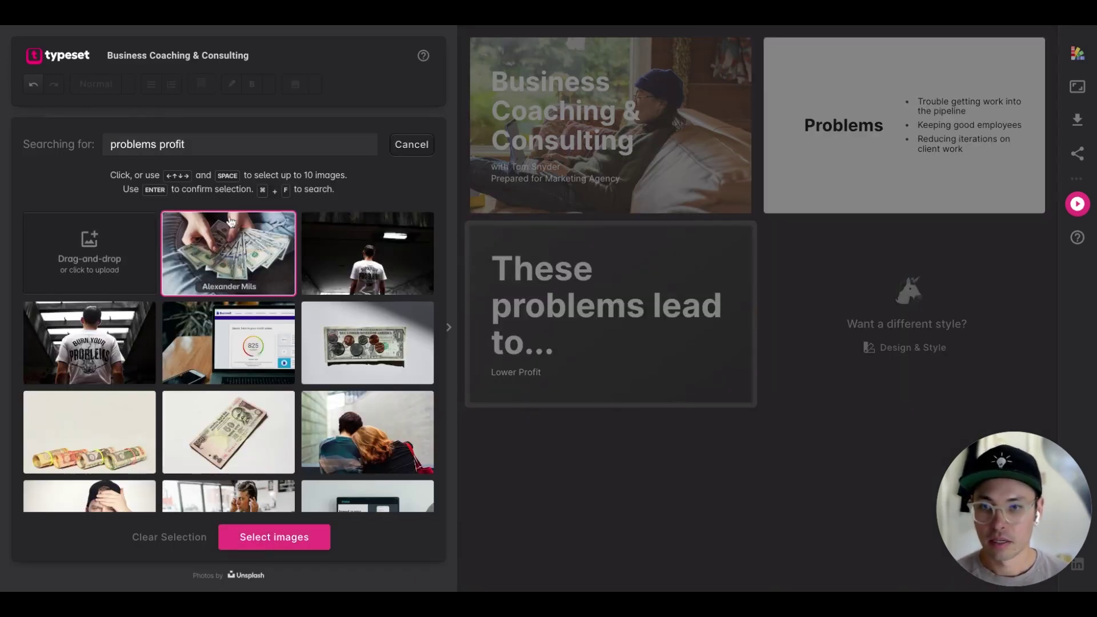
left_click(190, 144)
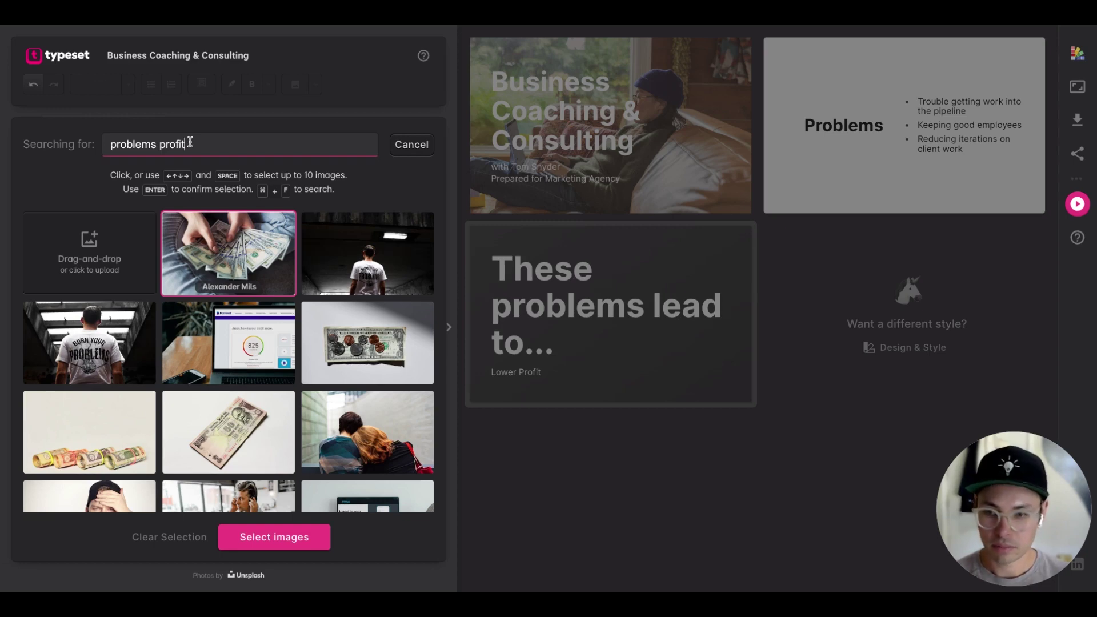
scroll(177, 346, "down", 3)
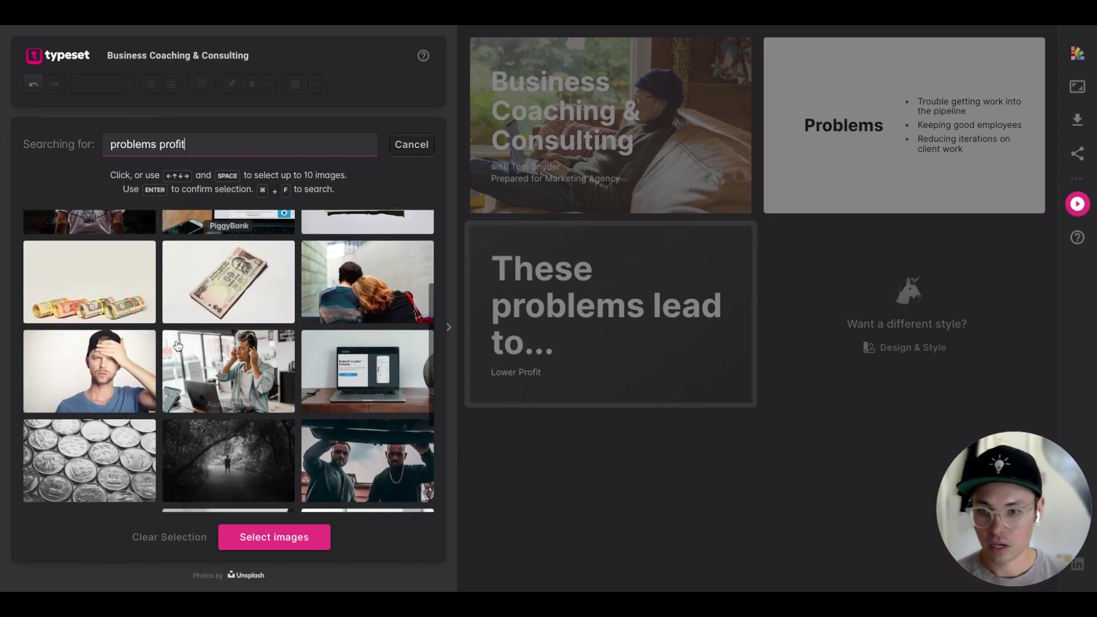
scroll(146, 373, "down", 2)
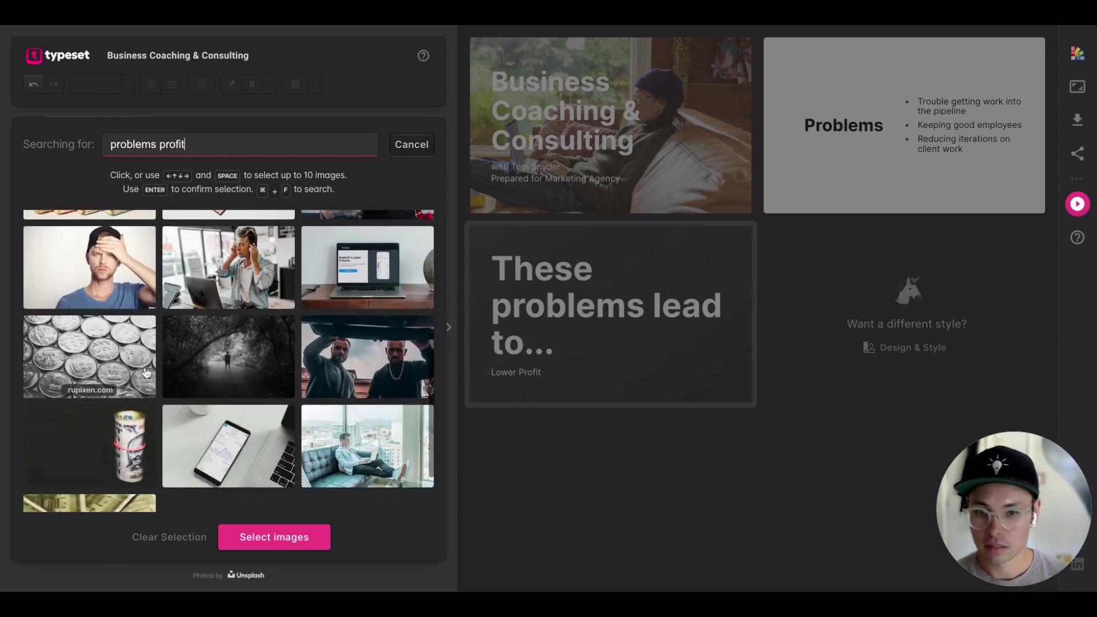
scroll(146, 354, "down", 2)
scroll(171, 297, "up", 7)
left_click(229, 253)
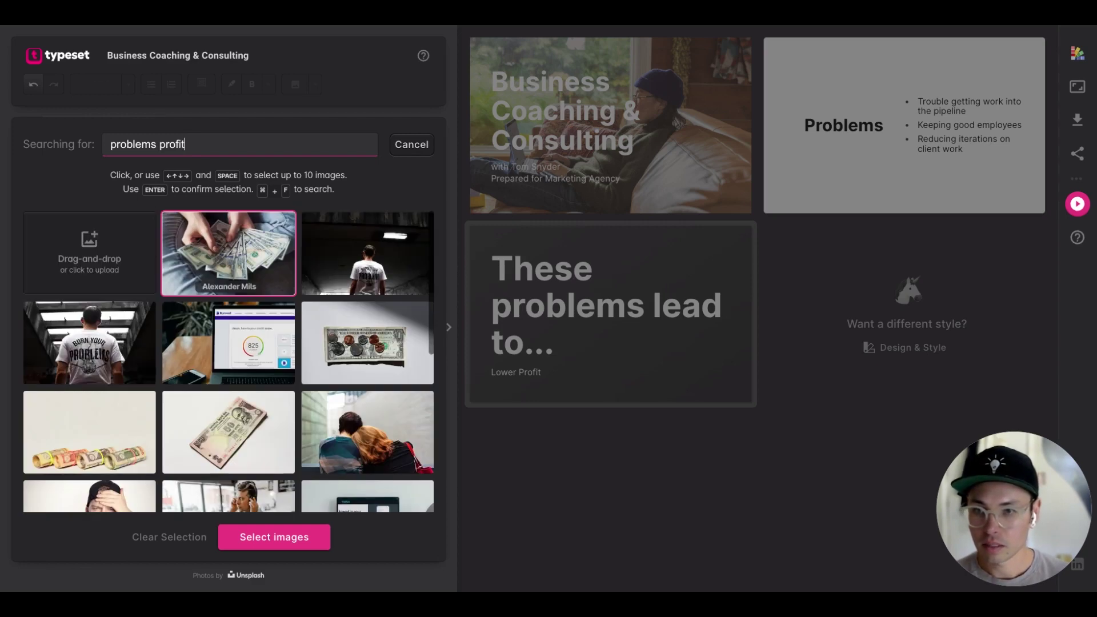
Step: Search the images for "sad" instead and add the photo of the pug wrapped in a blanket to the third slide
triple_click(204, 144)
key("BackSpace")
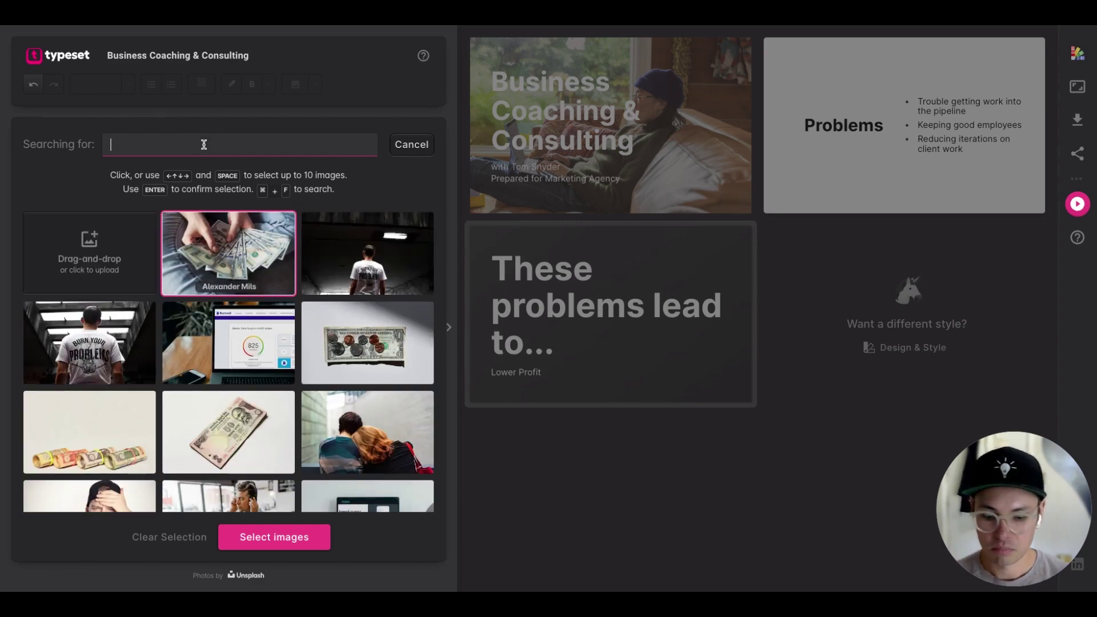
type("sad")
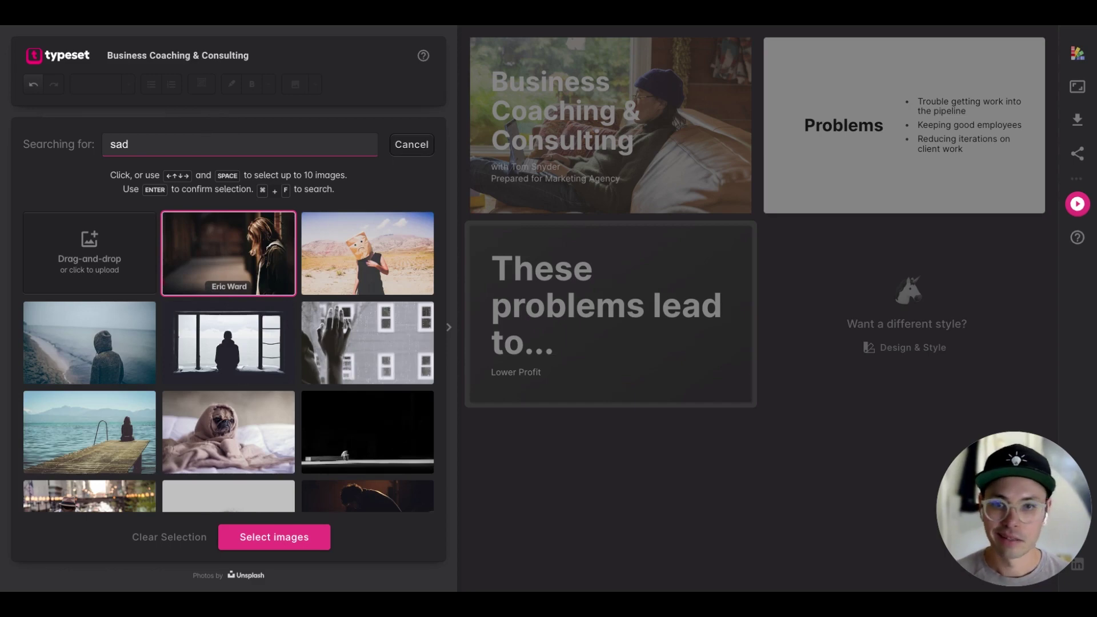
left_click(229, 433)
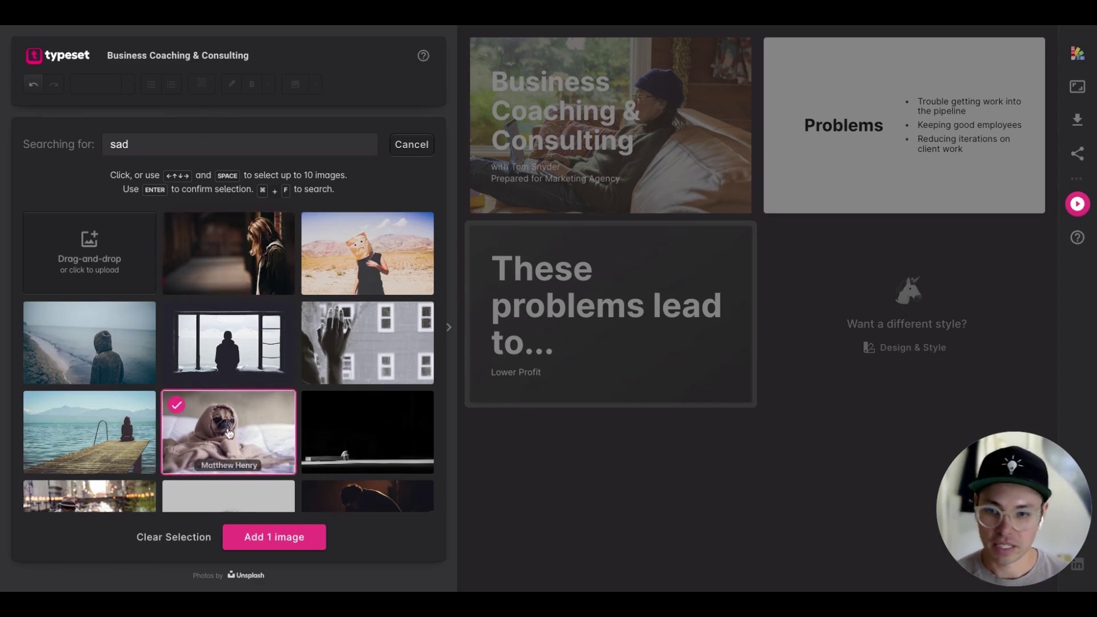
left_click(286, 538)
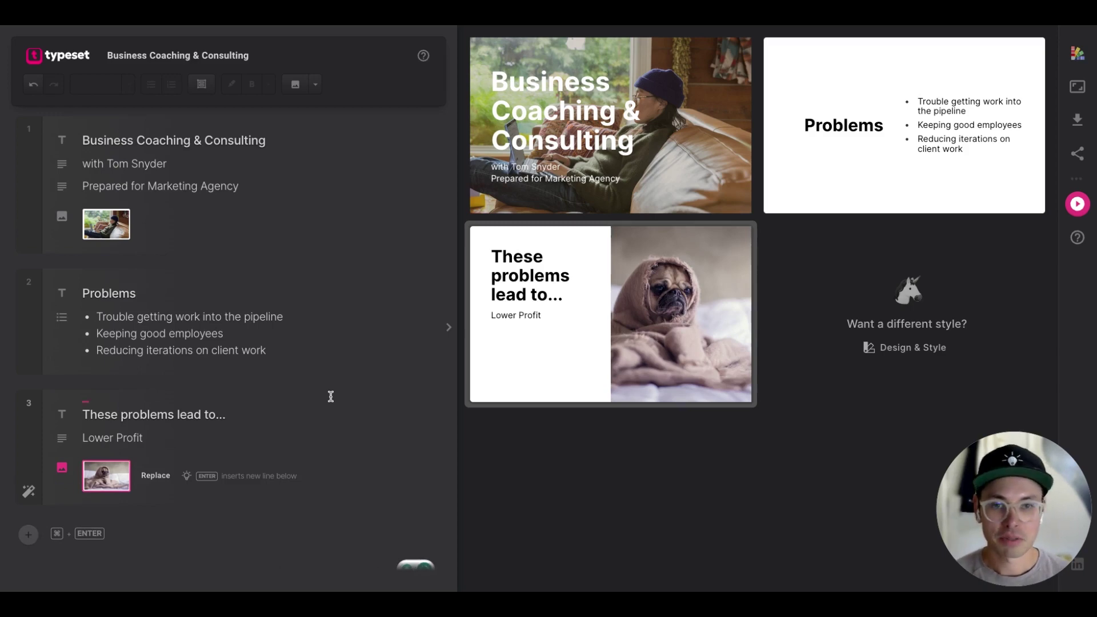
Step: Format the "Lower Profit" line on the third slide as Subtitle
triple_click(99, 439)
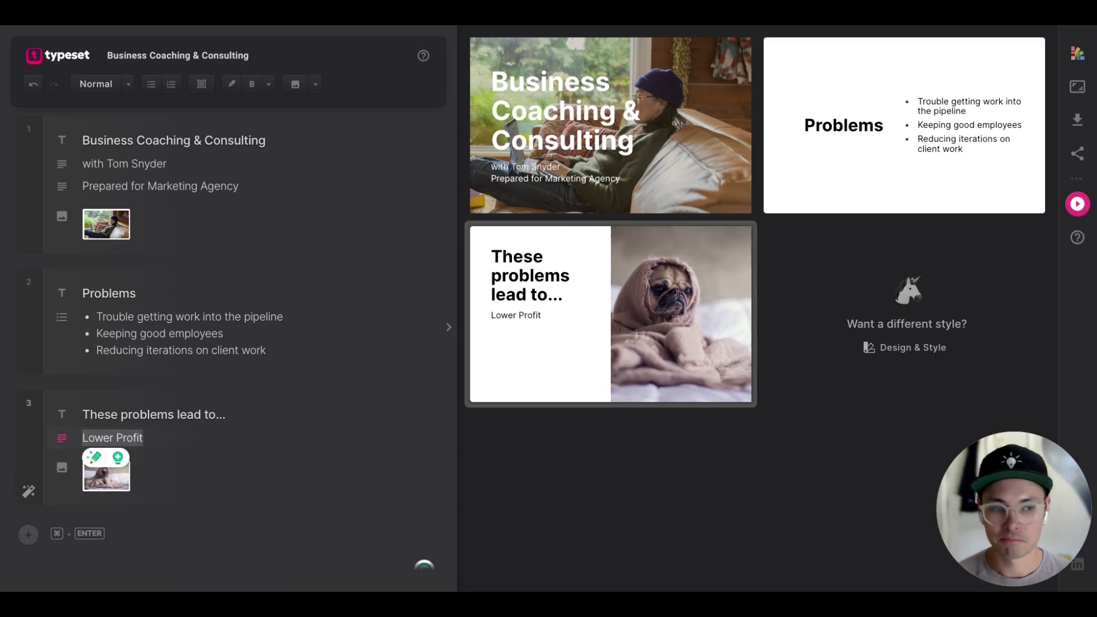
left_click(129, 85)
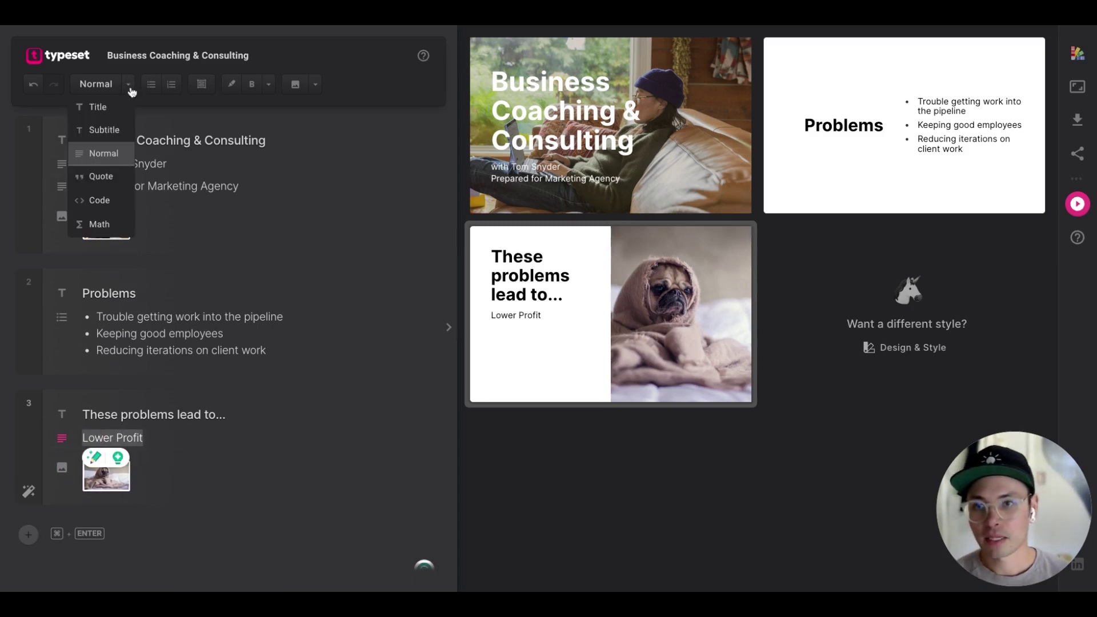
left_click(113, 140)
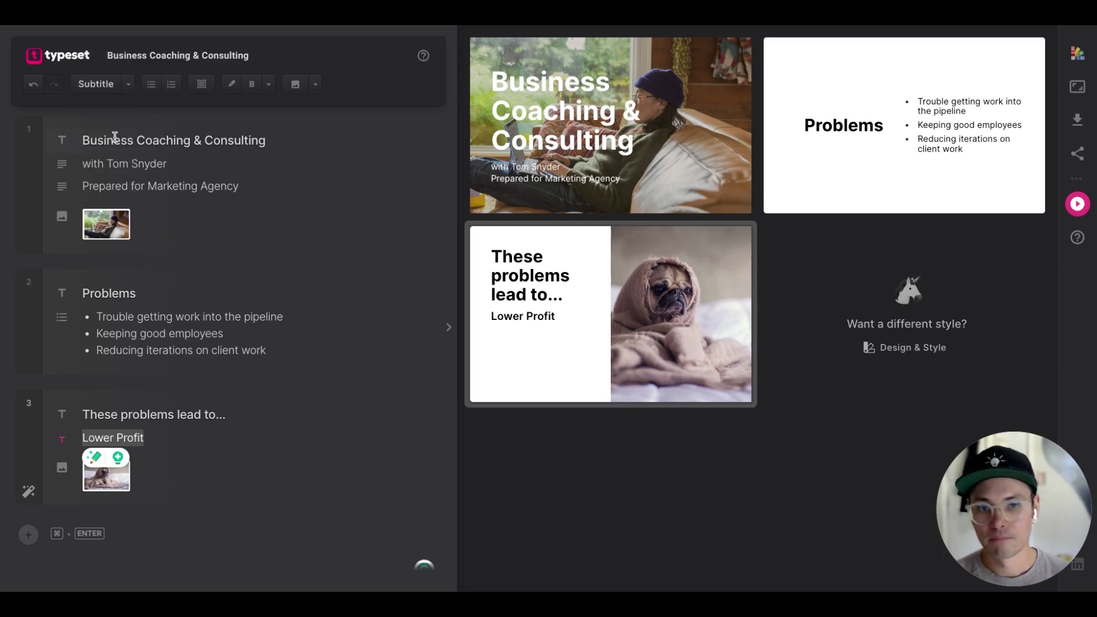
left_click(168, 436)
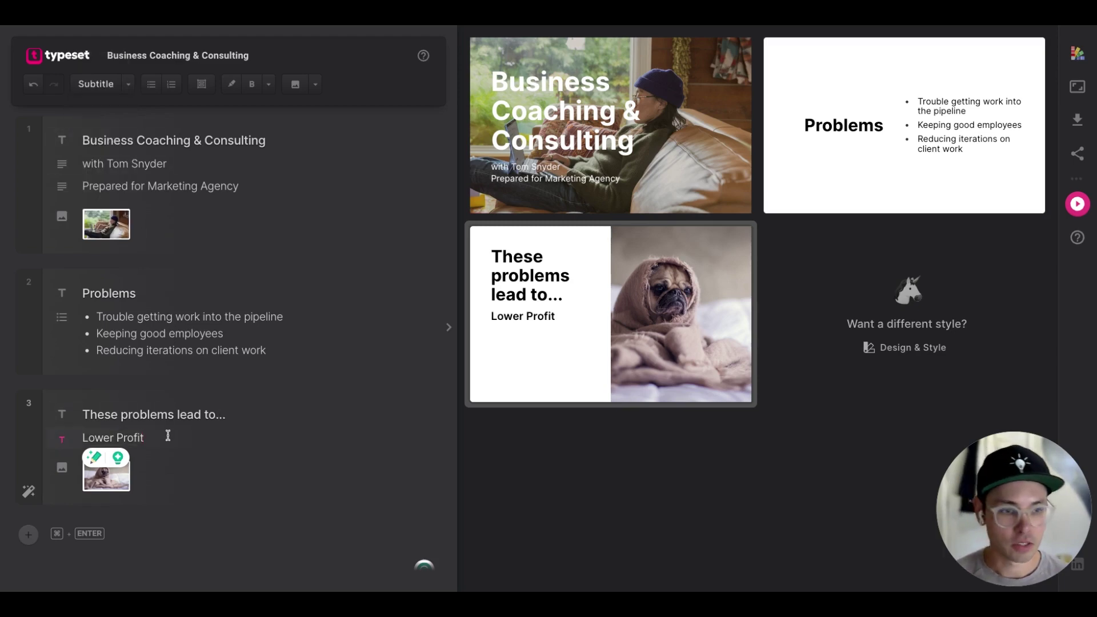
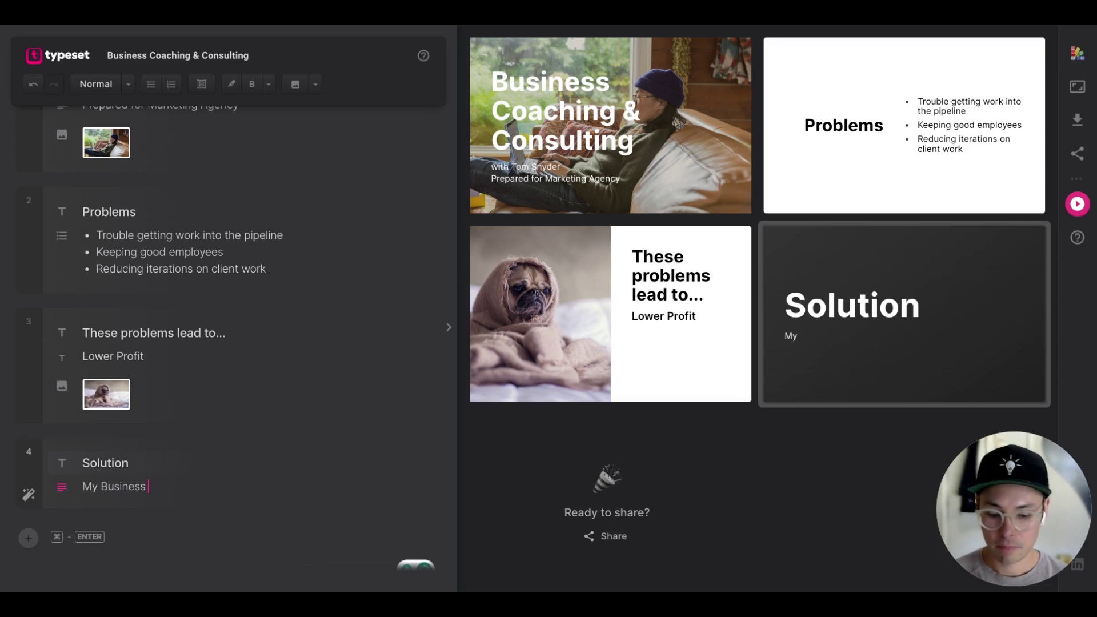
Step: Complete the line under the "Solution" title to read "My Business Coaching & Consulting!" and start a new line below it
type("Coaching & C")
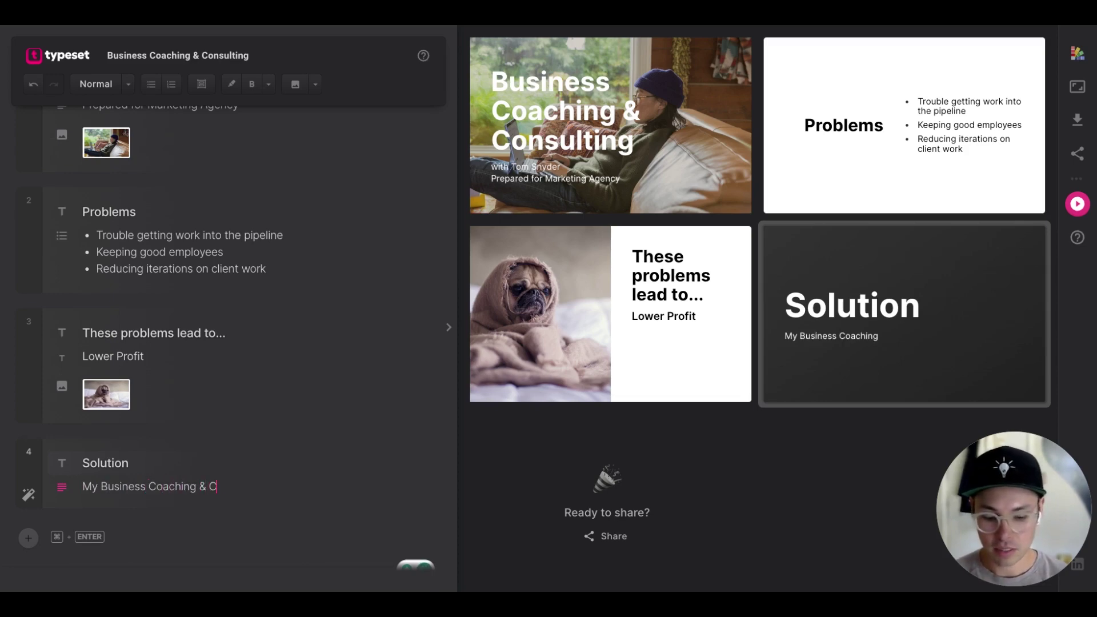
type("onsulting!")
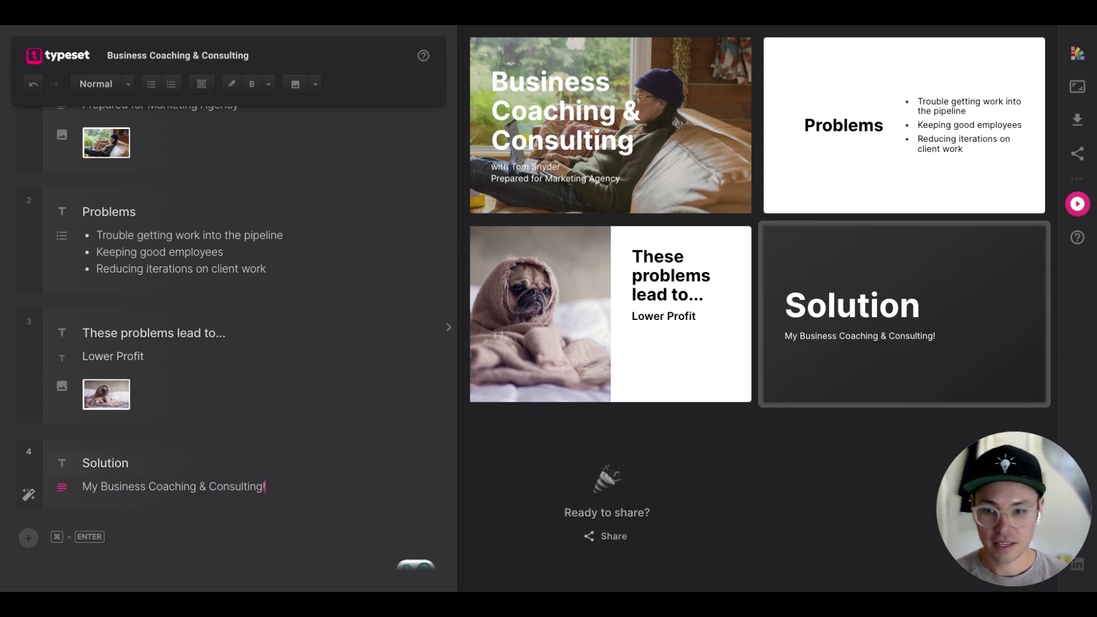
key("Return")
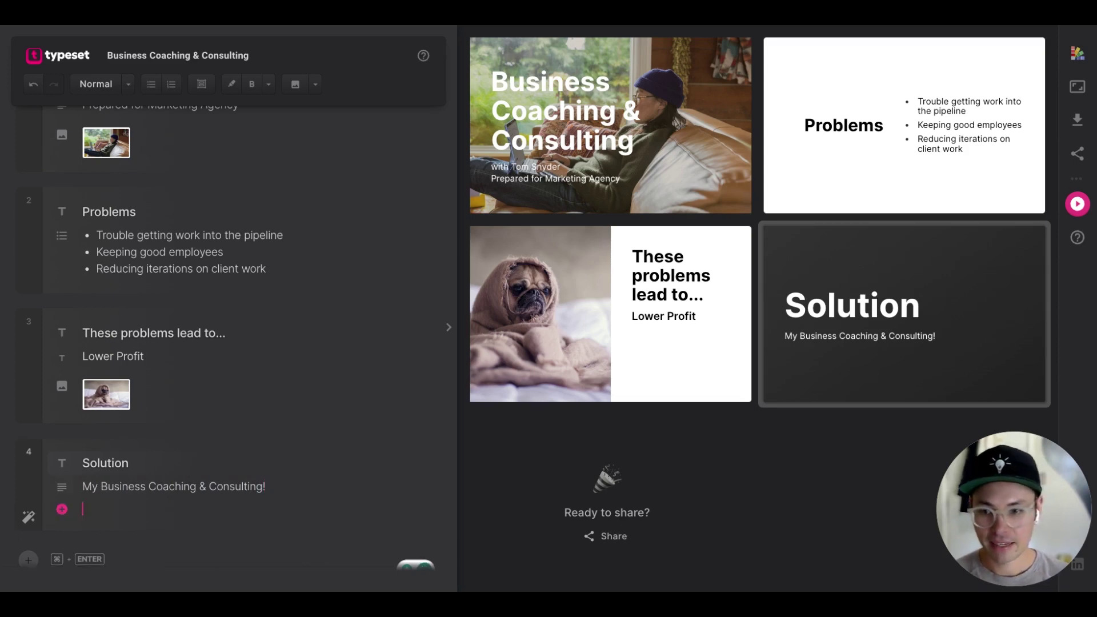
Step: Start inserting a Giphy animation on the "Solution" slide and look through the suggestions for "solution business"
type("/upsy")
key("Return")
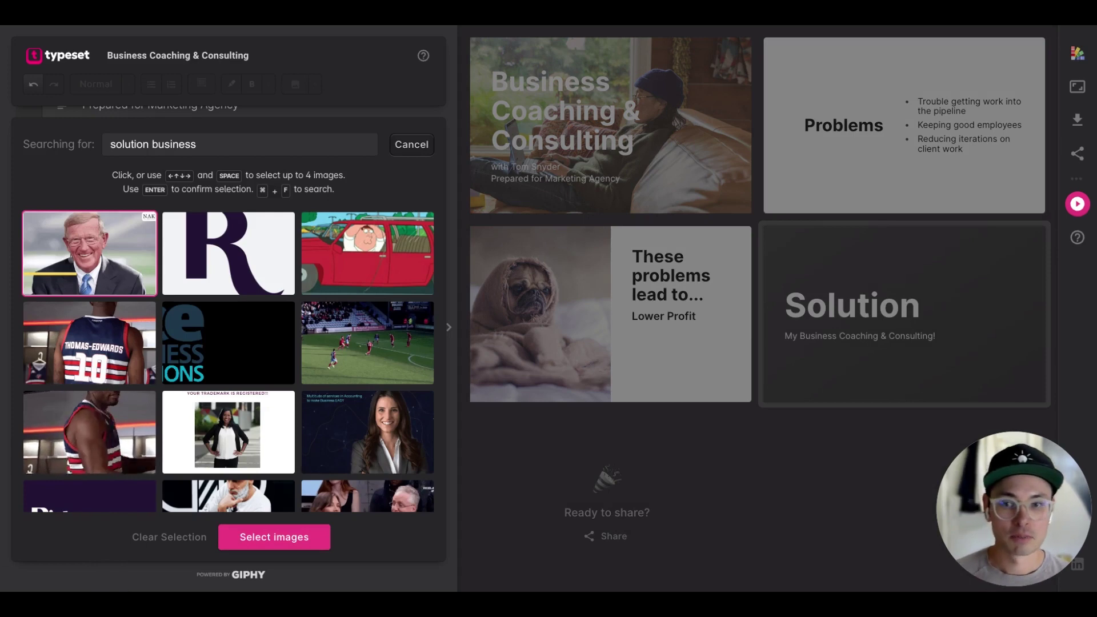
scroll(262, 372, "down", 4)
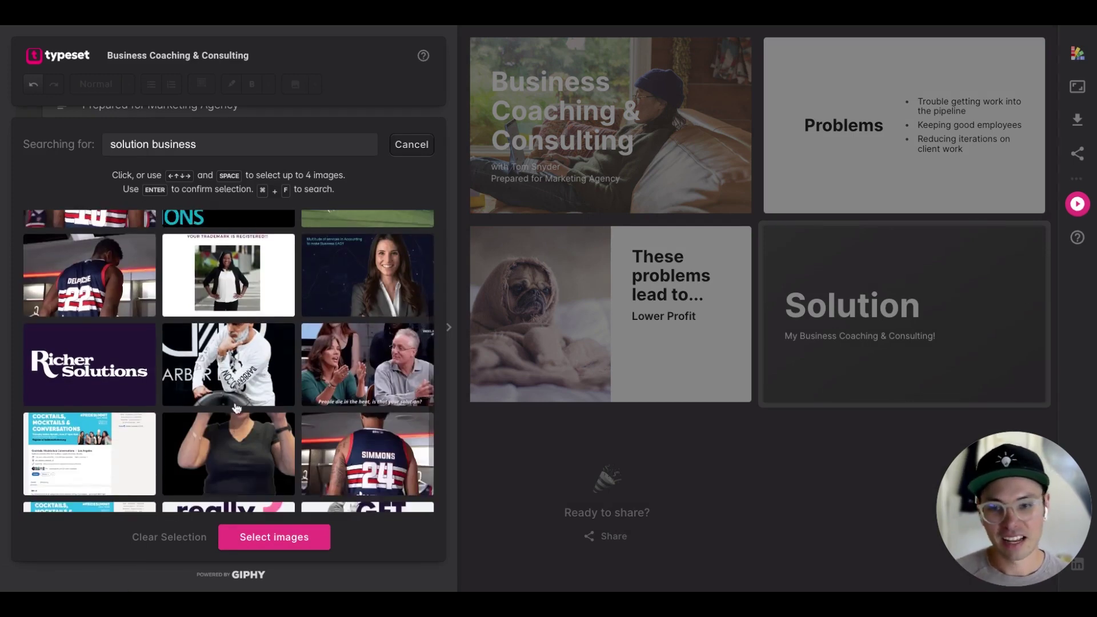
scroll(234, 400, "up", 4)
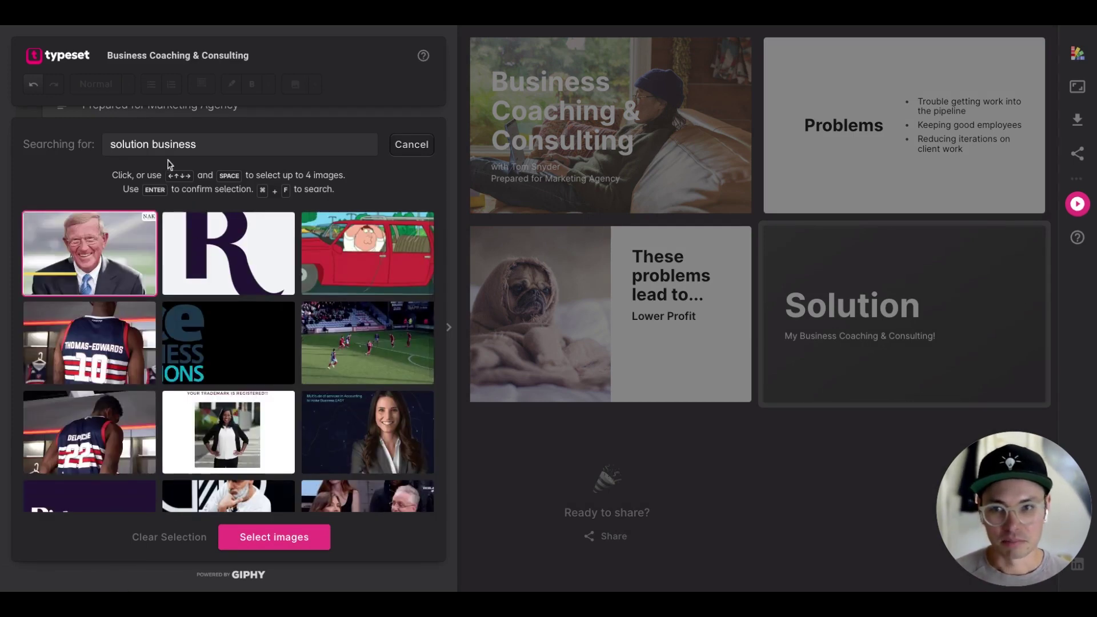
Step: Search the Giphy animations for "happy" instead
left_click(218, 144)
key("super+a")
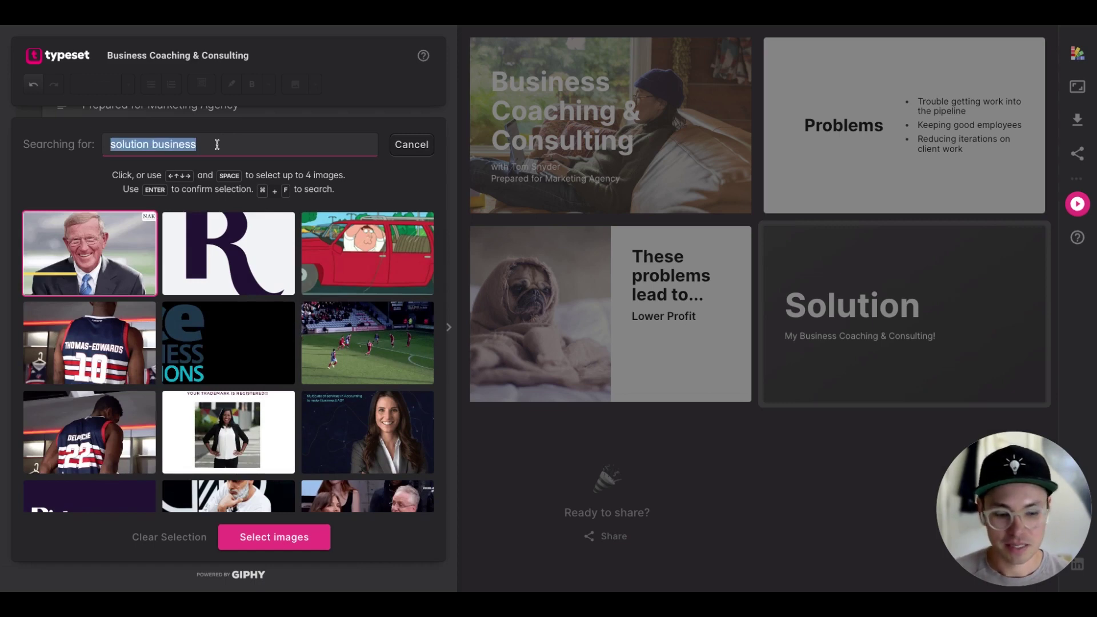
key("BackSpace")
type("happy")
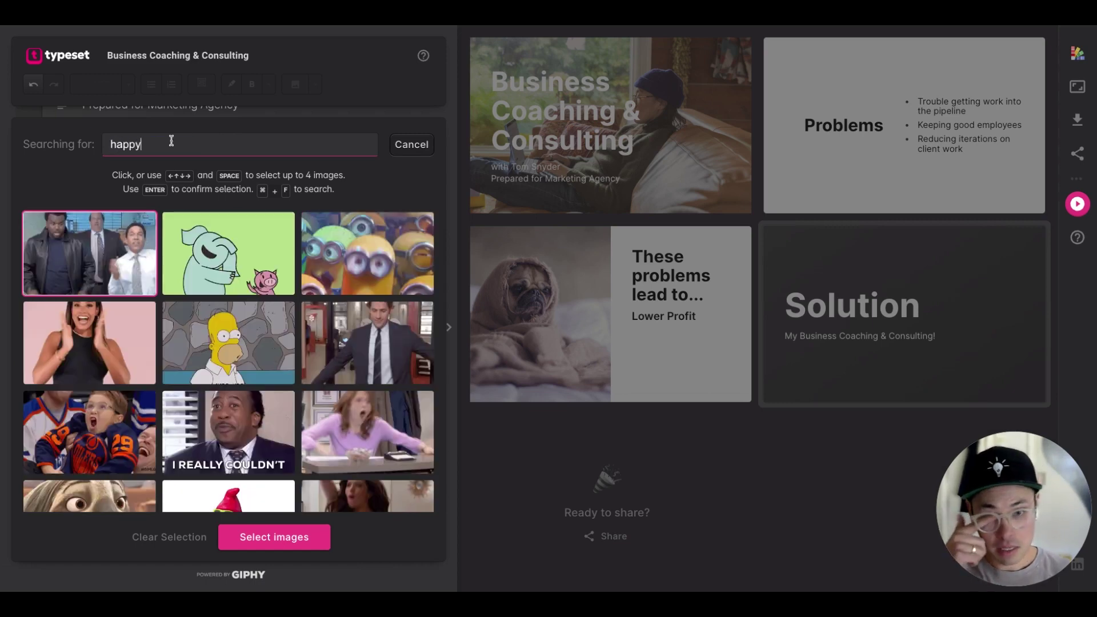
Step: Search the animations for "celebrate" and add the one of two office workers in suits raising their hands to the "Solution" slide
double_click(144, 148)
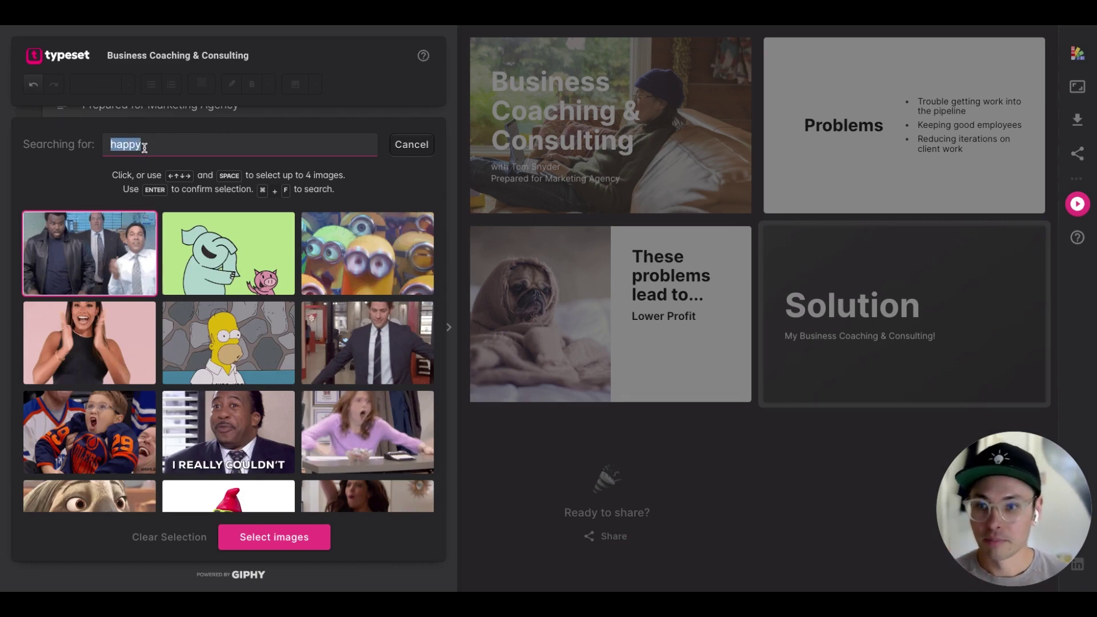
key("BackSpace")
type("cel")
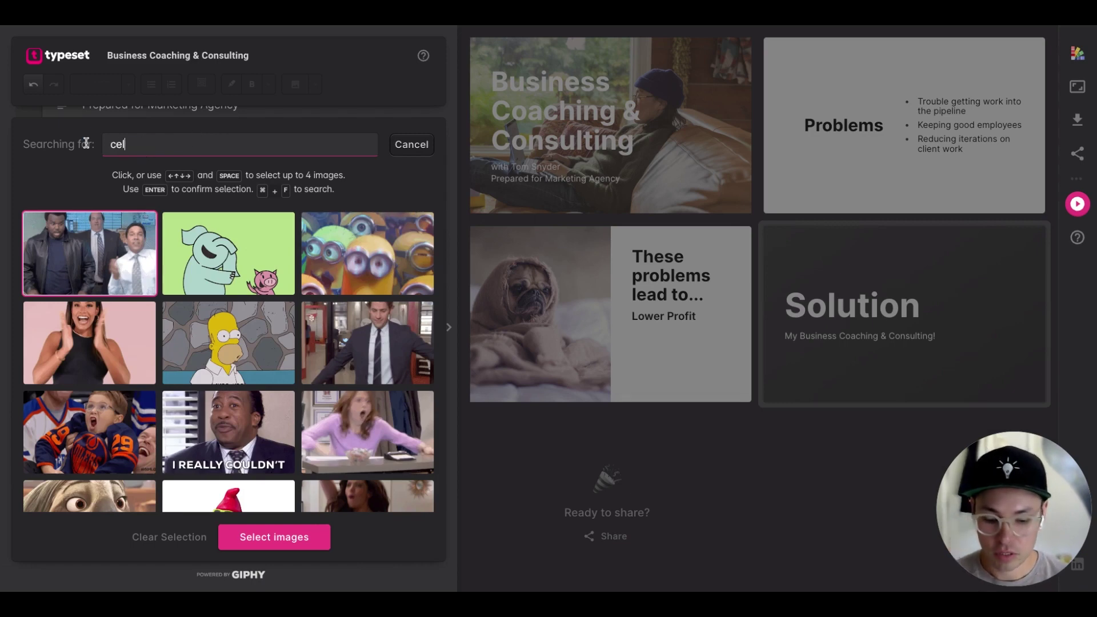
type("ebrate")
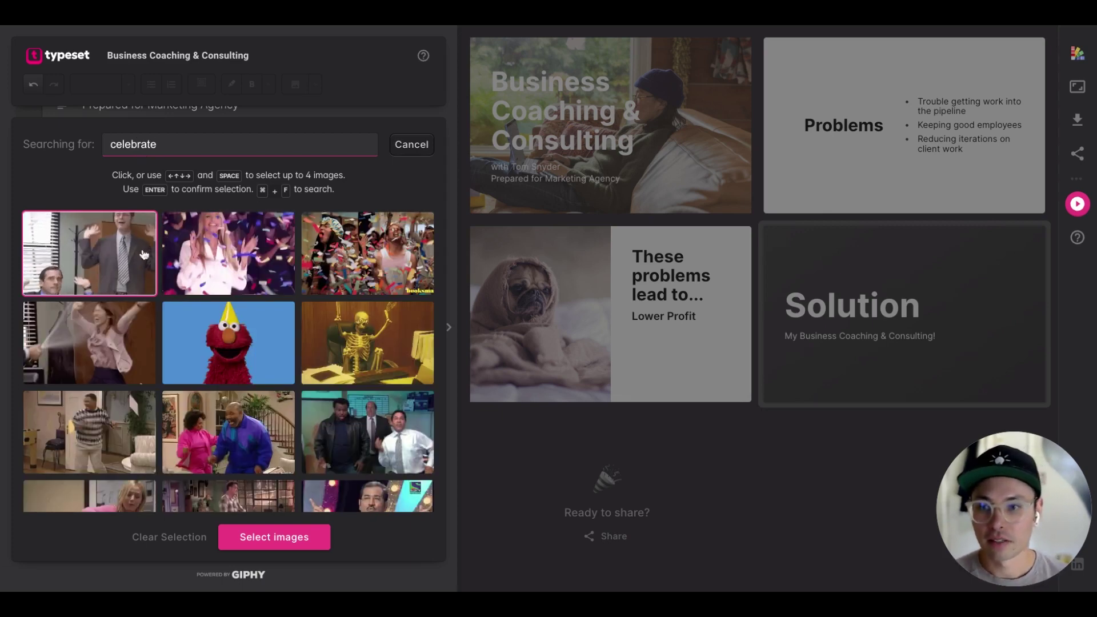
left_click(105, 262)
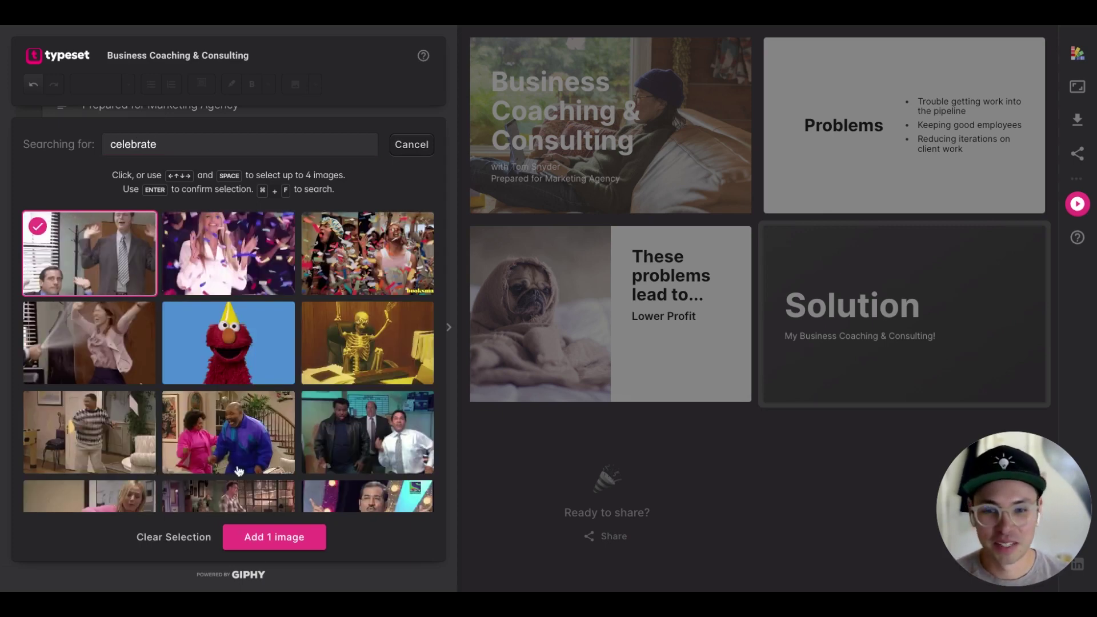
left_click(287, 541)
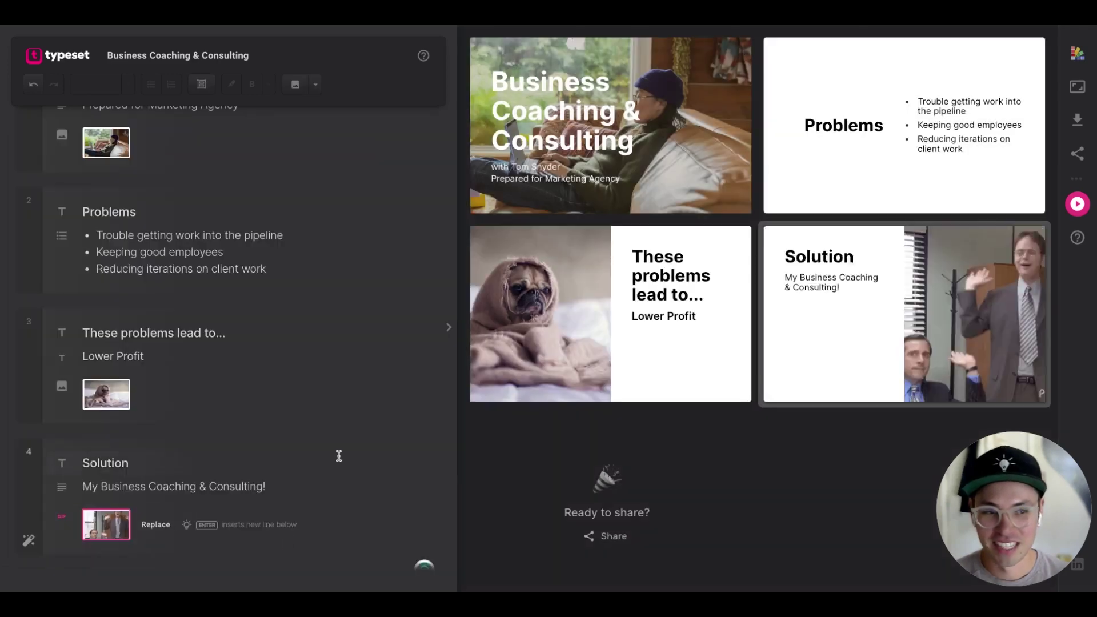
Step: Give the "Solution" slide the full-image layout with boxed text and format its "My Business Coaching & Consulting!" line as Subtitle
scroll(337, 456, "down", 2)
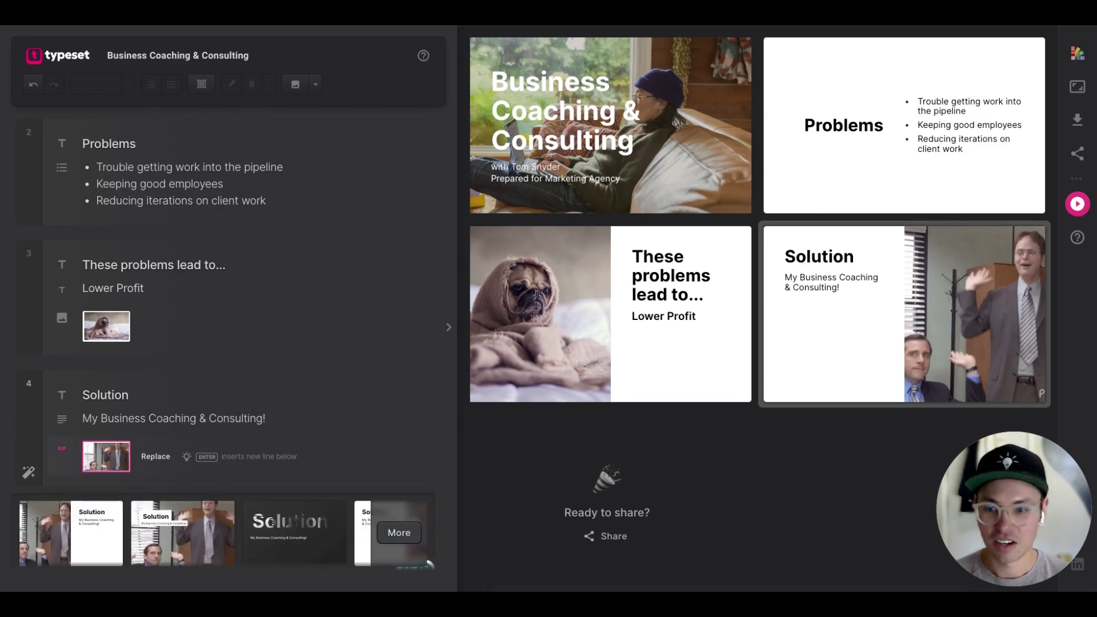
left_click(197, 536)
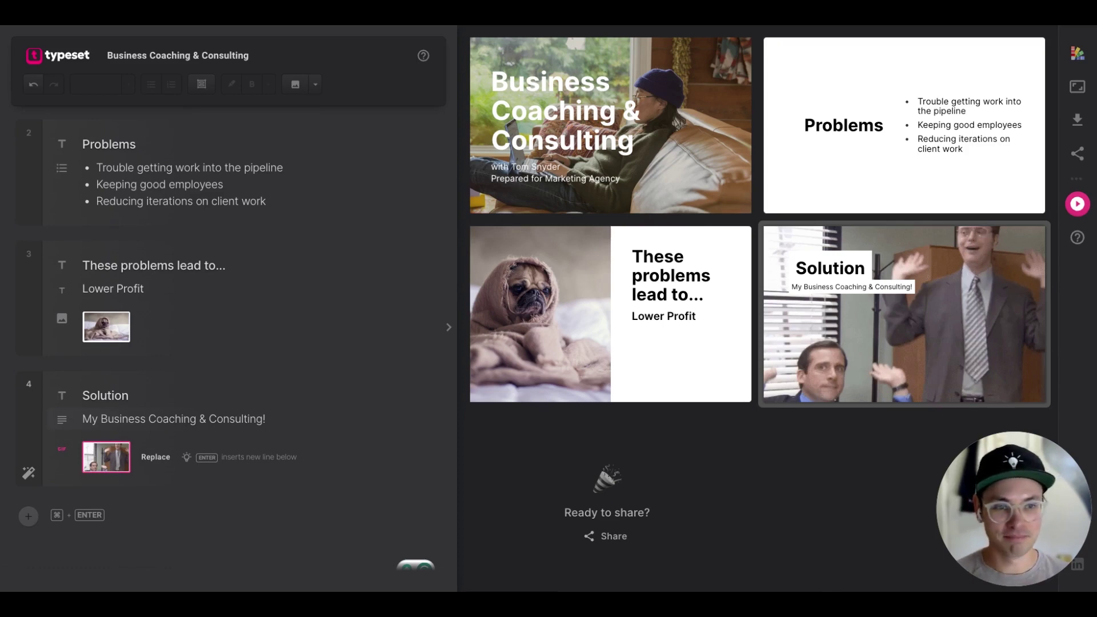
triple_click(246, 412)
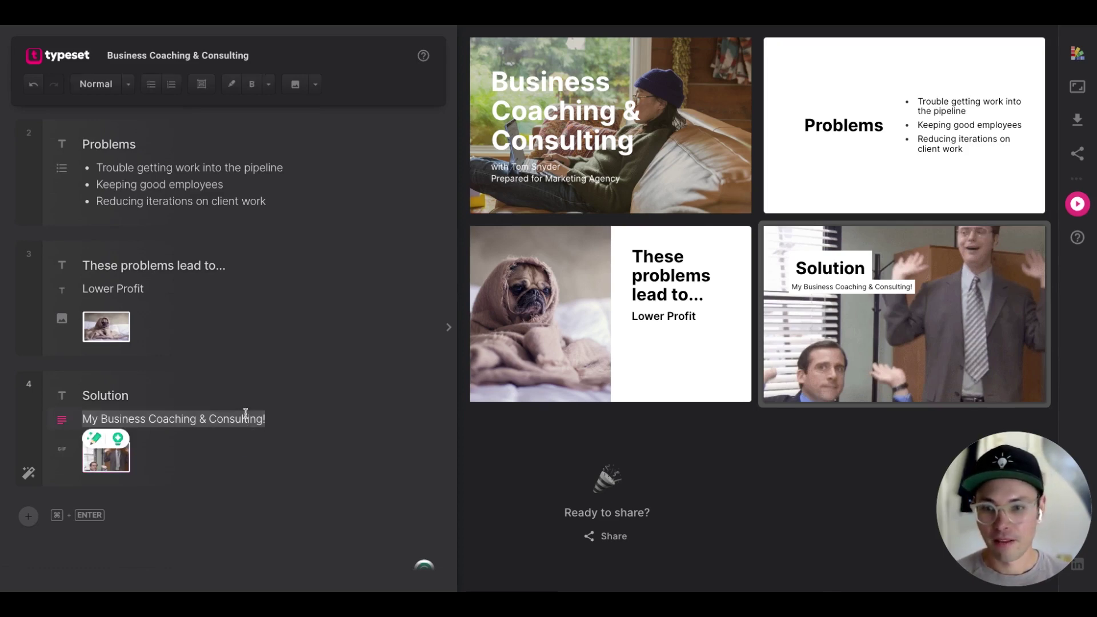
left_click(129, 87)
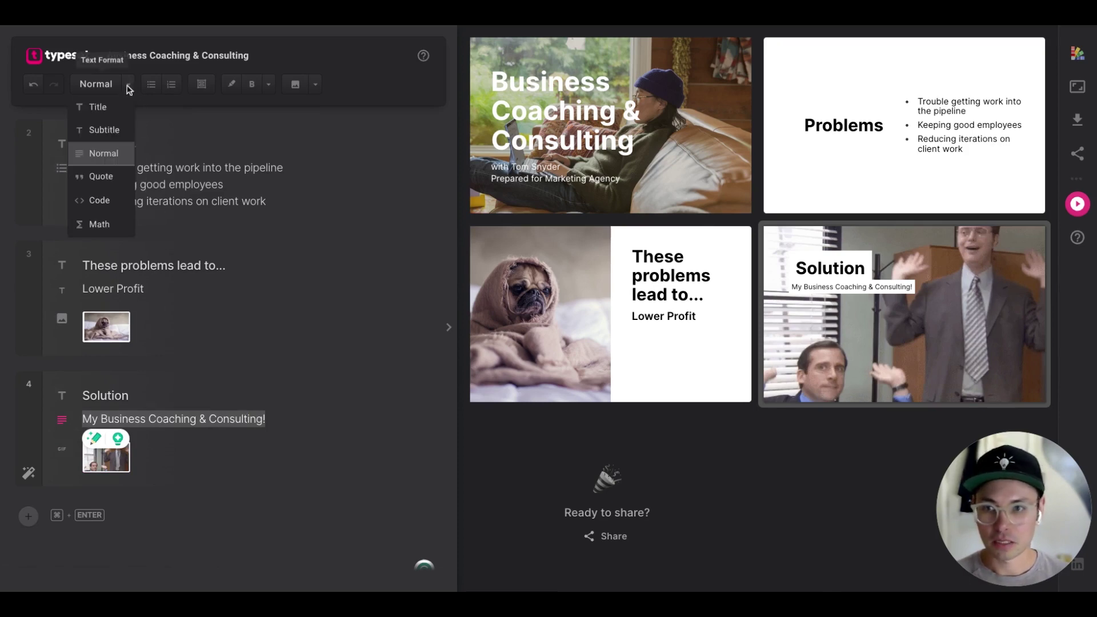
left_click(111, 137)
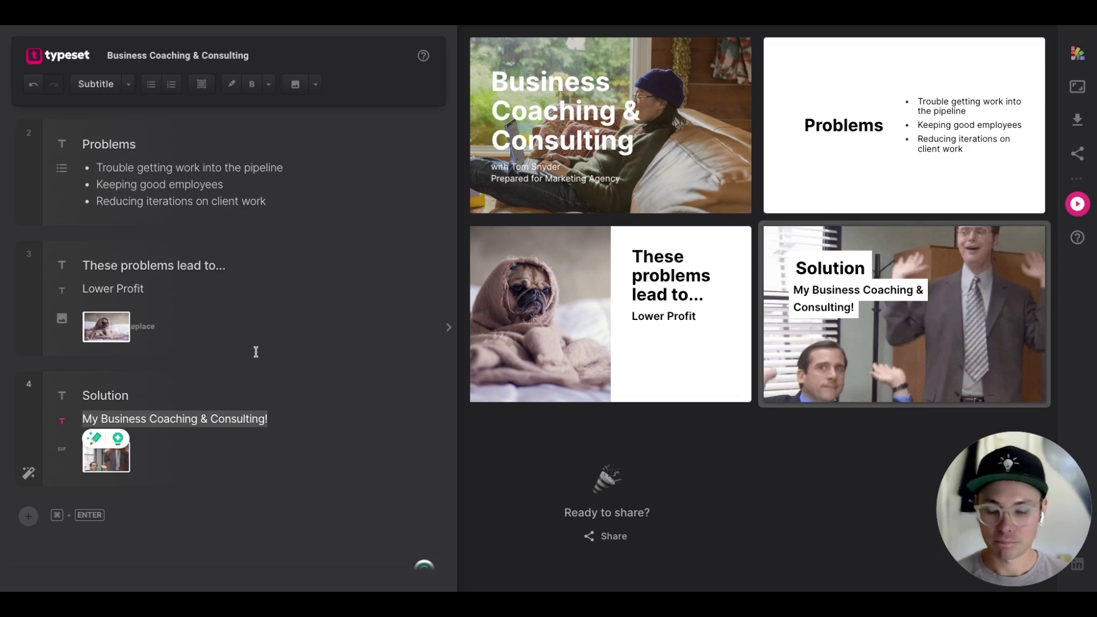
left_click(281, 419)
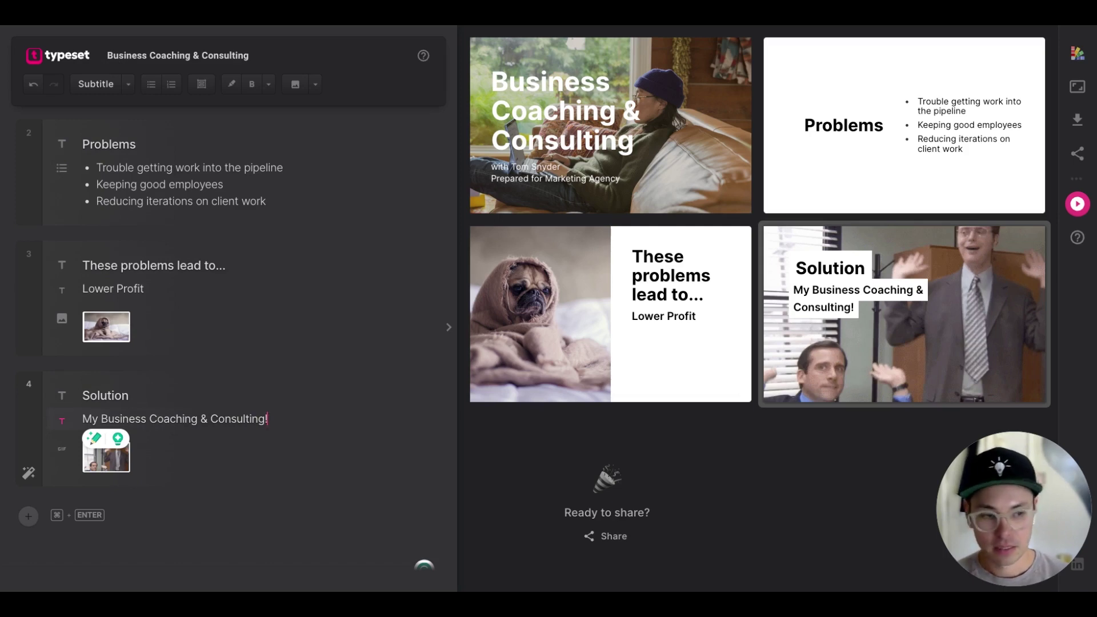
Step: Add a fifth slide titled "Meet the Team" with a new line beneath the title
key("super+Return")
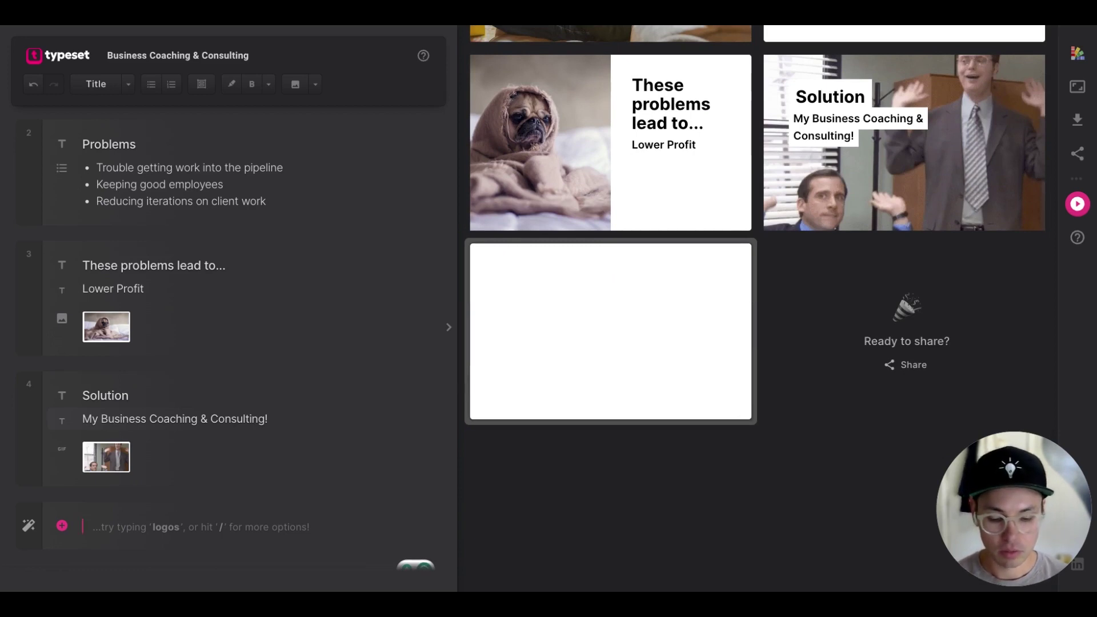
type("Meet the Team")
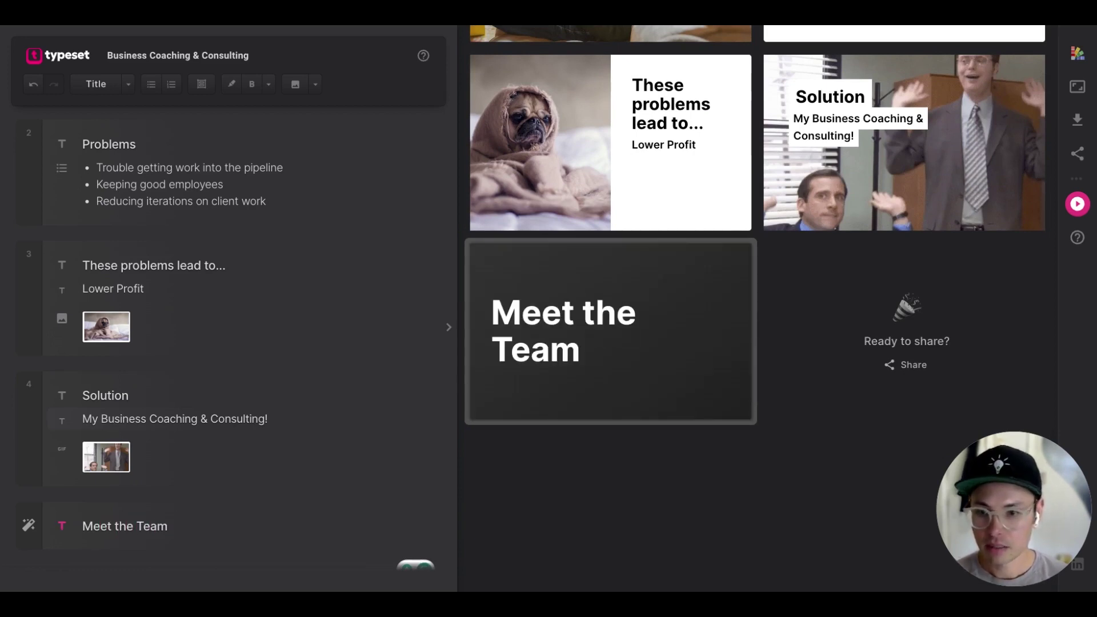
key("Return")
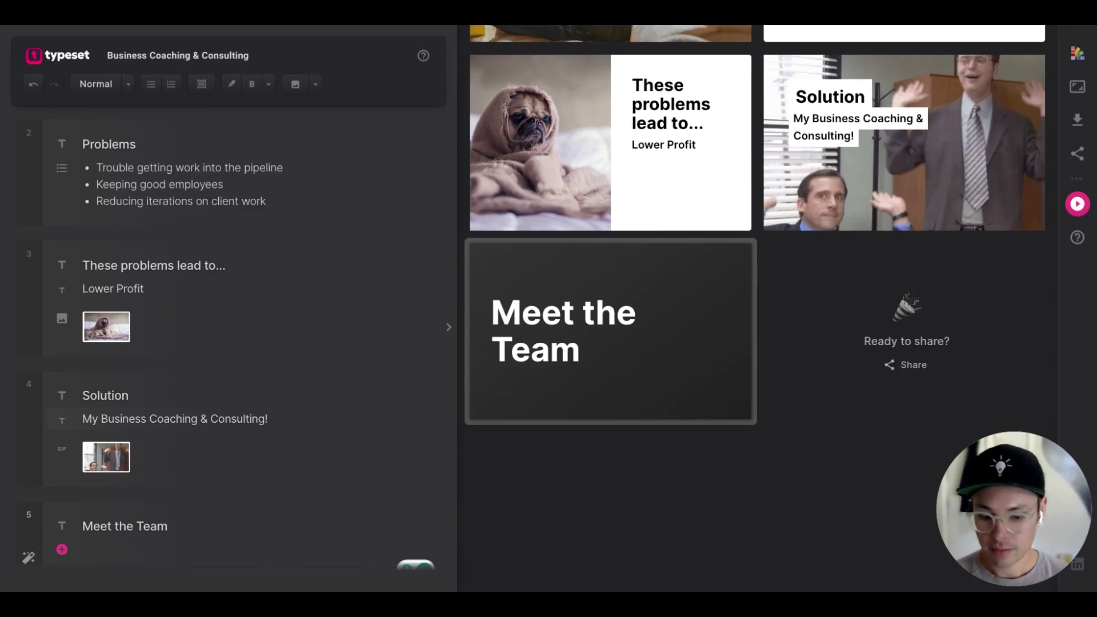
Step: Search the online images for "employee" and add the photo of the woman seated at a window table to the "Meet the Team" slide
type("/image")
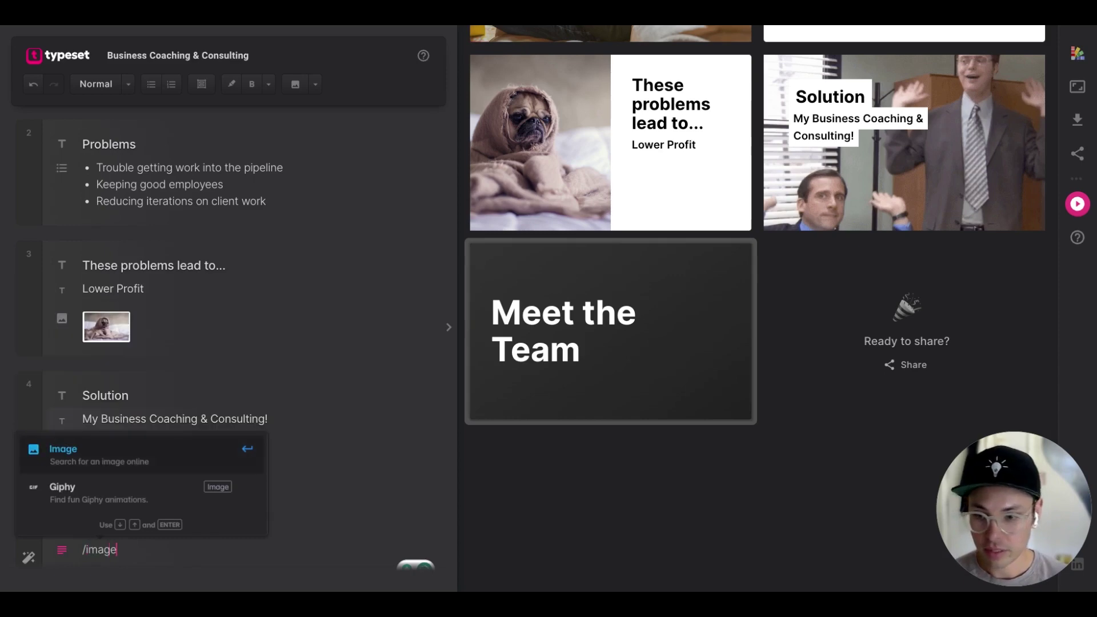
key("Return")
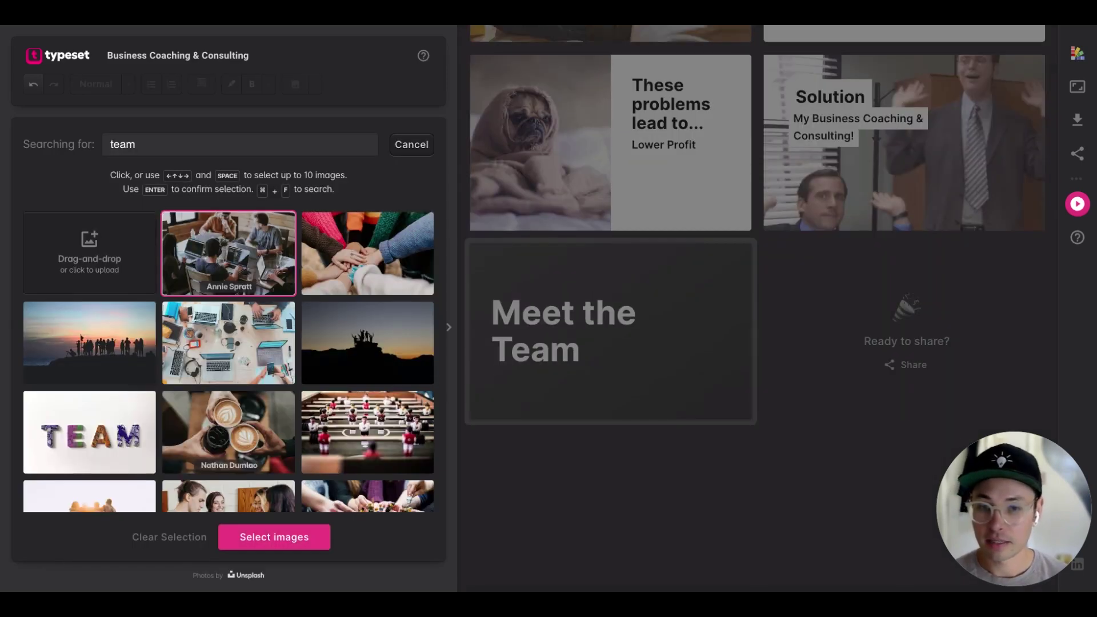
double_click(170, 142)
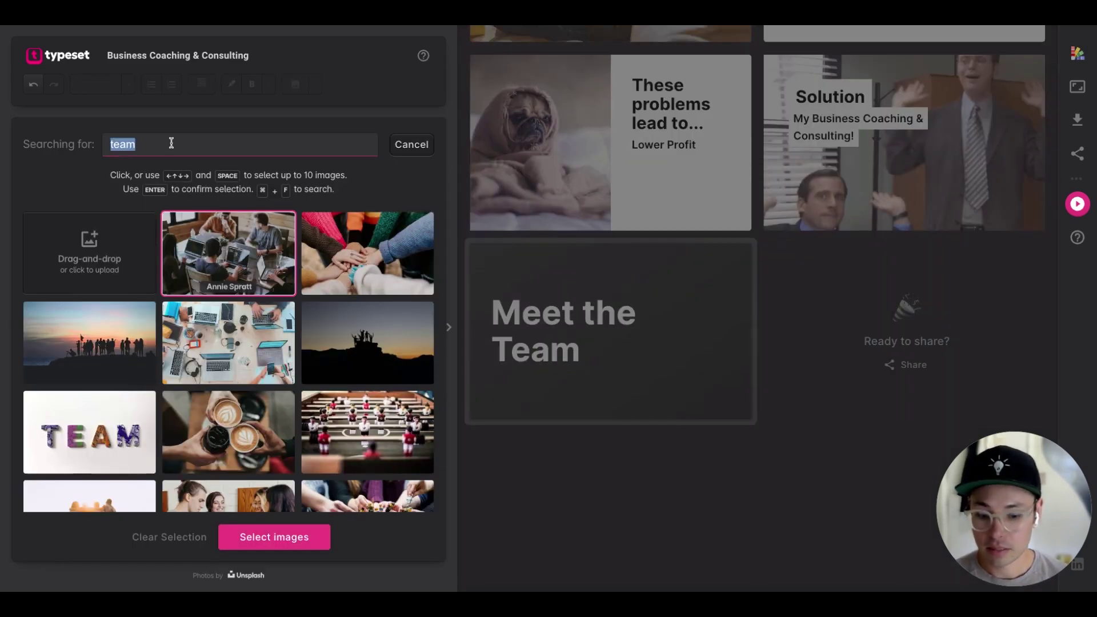
type("employee")
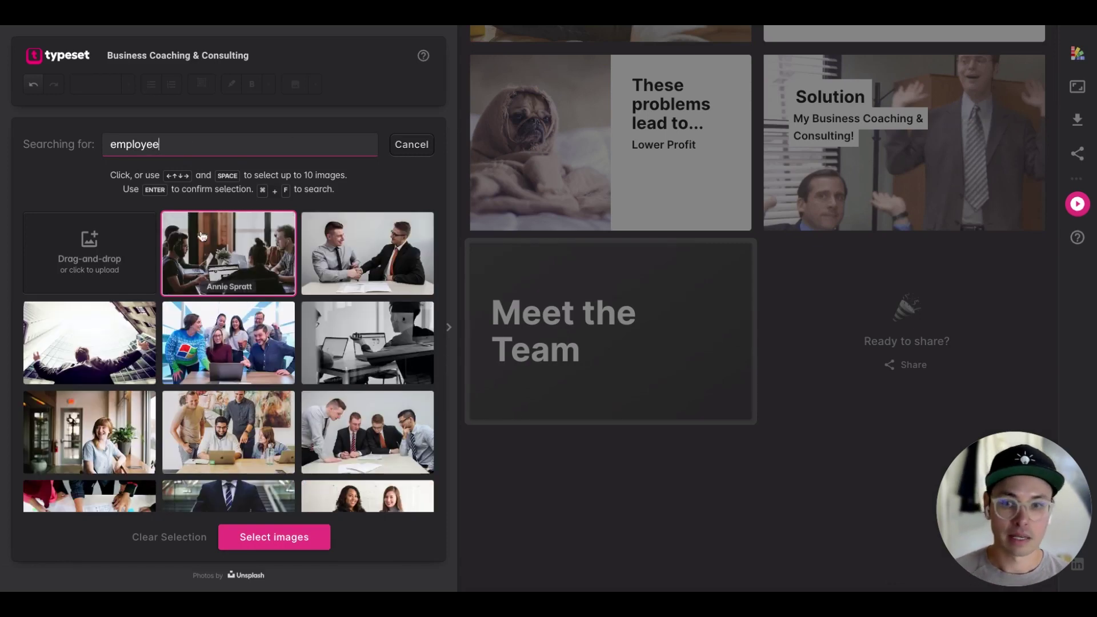
scroll(298, 291, "down", 4)
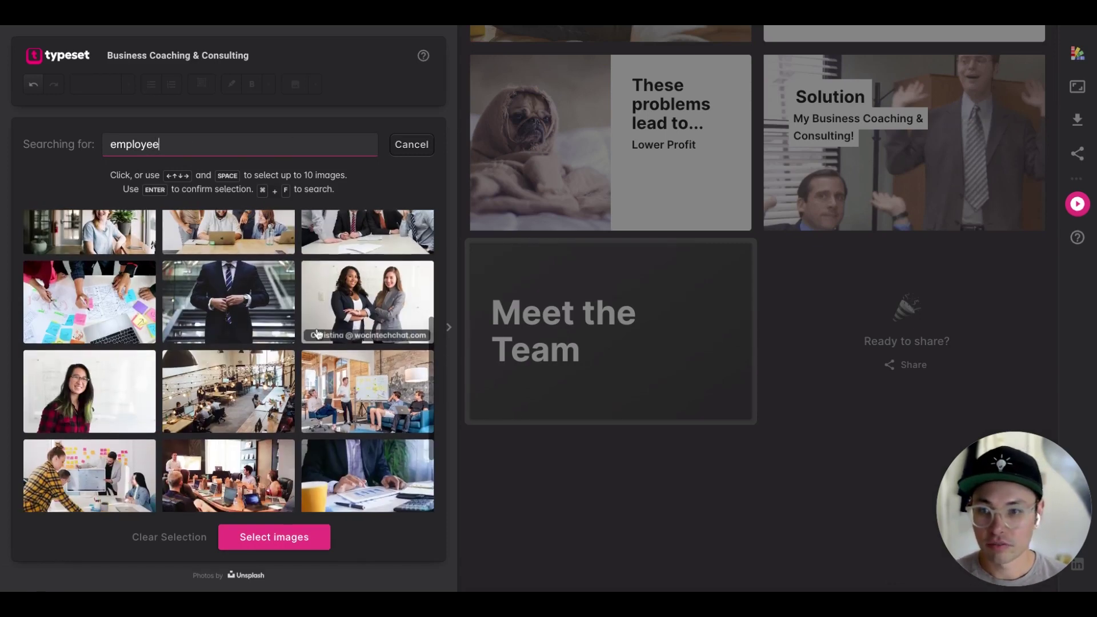
scroll(114, 294, "up", 1)
left_click(114, 295)
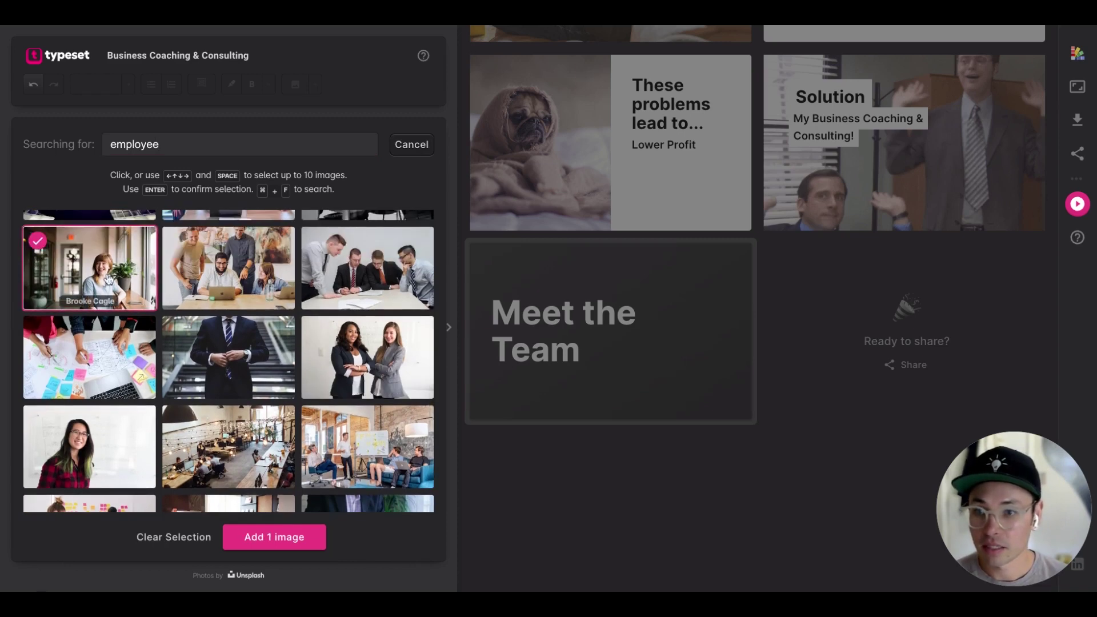
left_click(274, 537)
Step: Add a line with the first team member's name beneath the photo on the "Meet the Team" slide
scroll(242, 345, "down", 2)
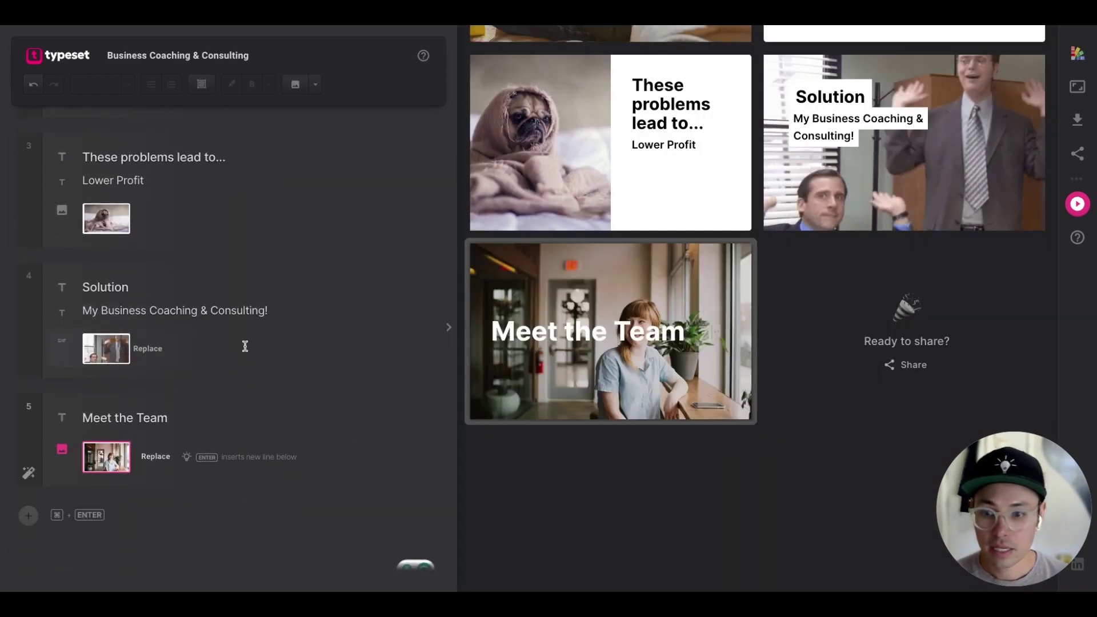
key("Return")
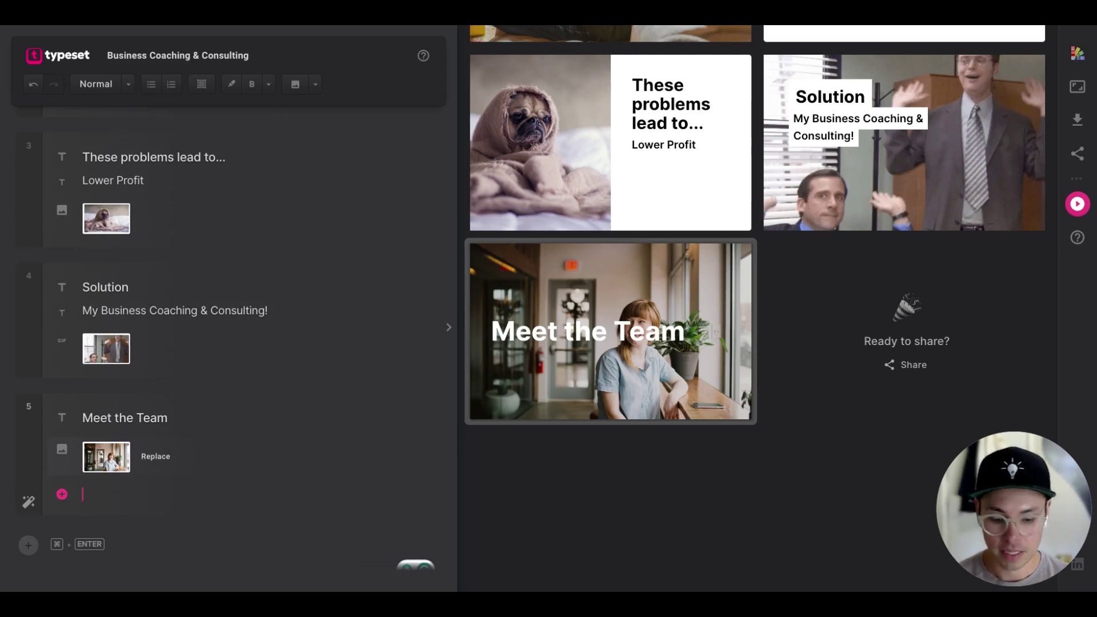
type("Jennifer")
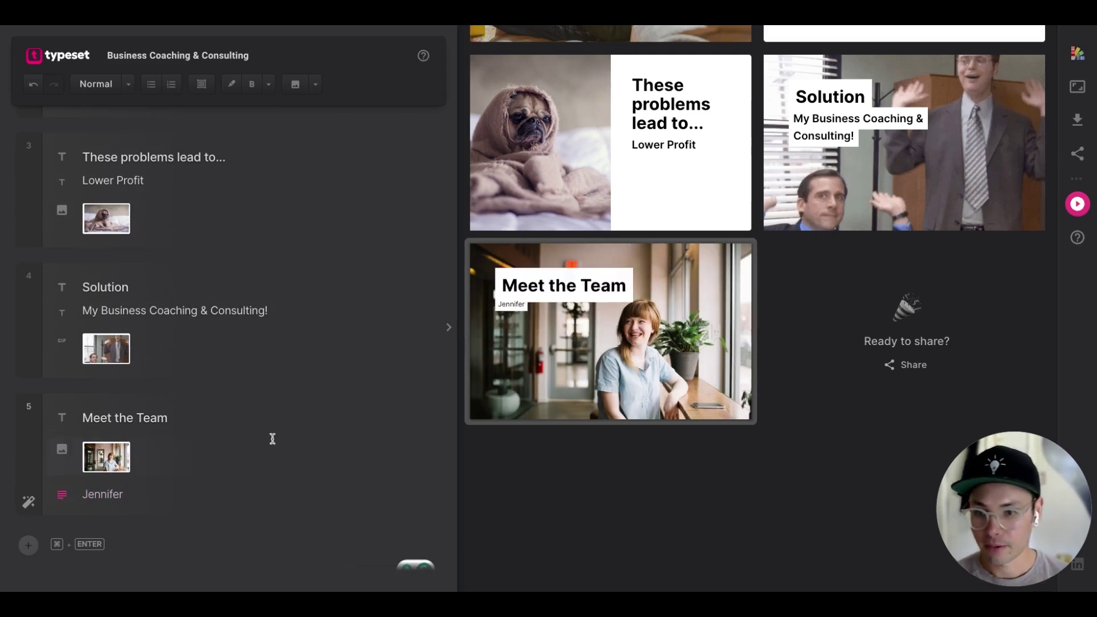
Step: Group the team photo and the name line into one block and duplicate that block
key("shift+Home")
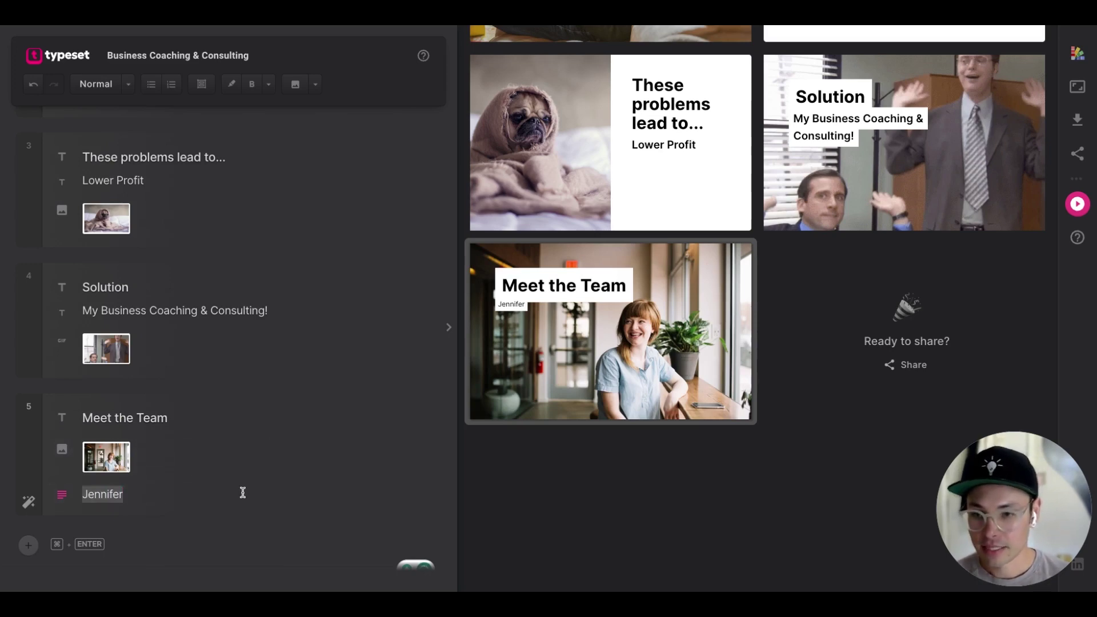
key("shift+Up")
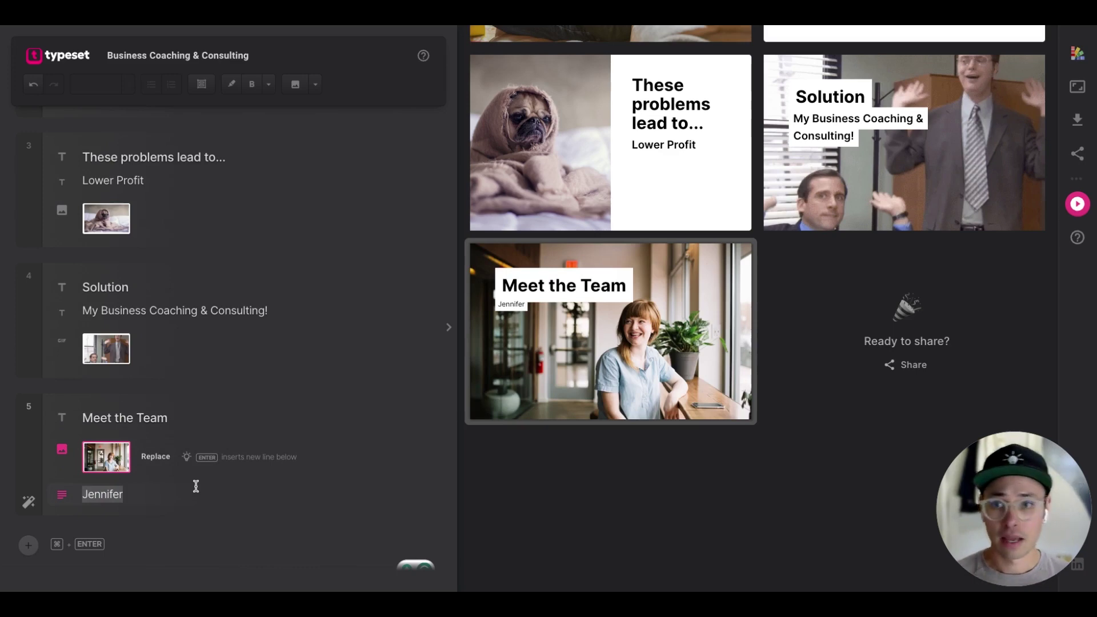
left_click(203, 86)
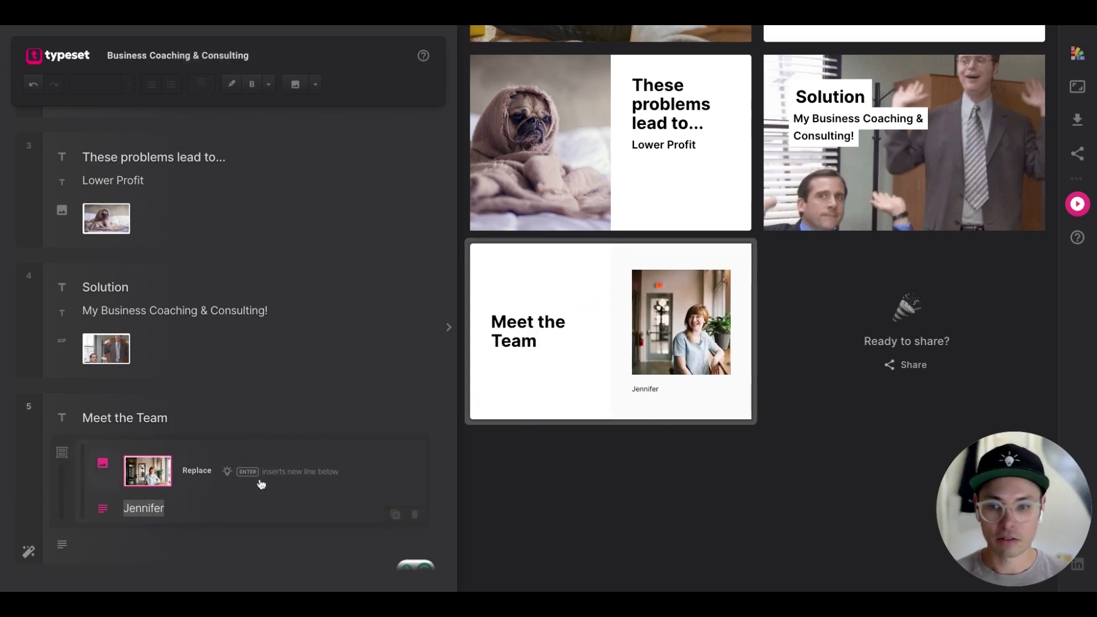
left_click(395, 516)
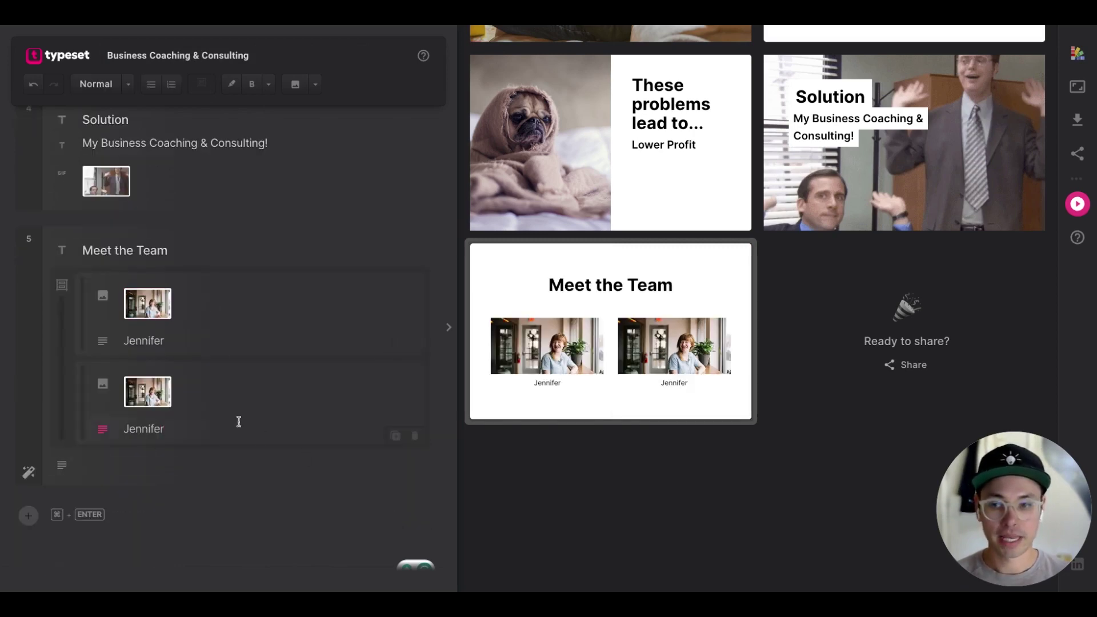
Step: Replace the second block's photo with the woman in a plaid shirt against a white wall and enter the second team member's name
left_click(197, 392)
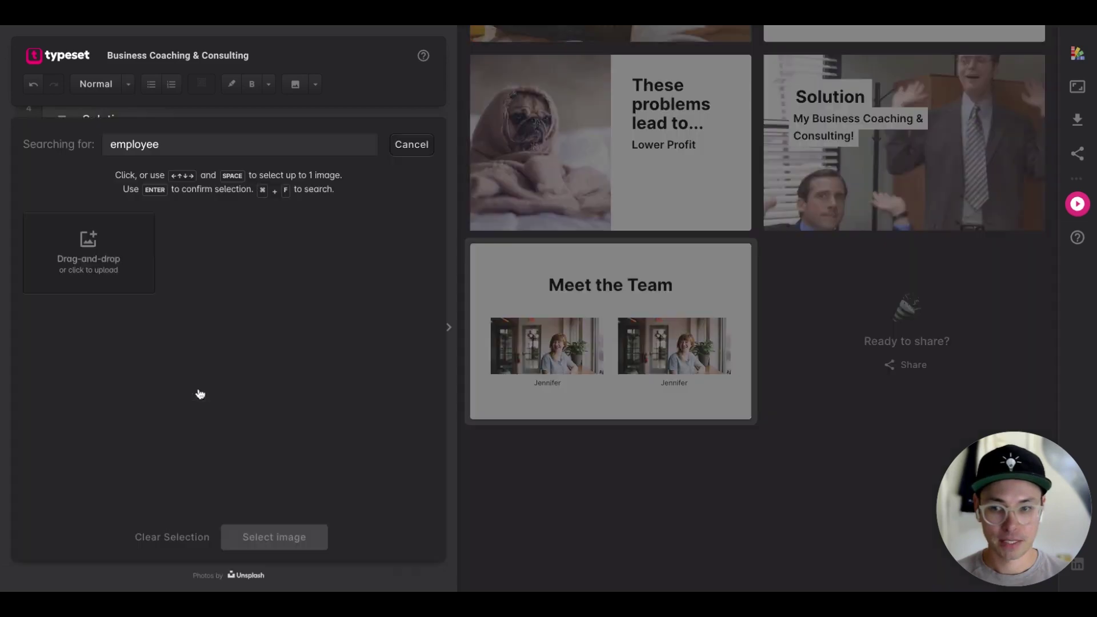
scroll(254, 388, "down", 3)
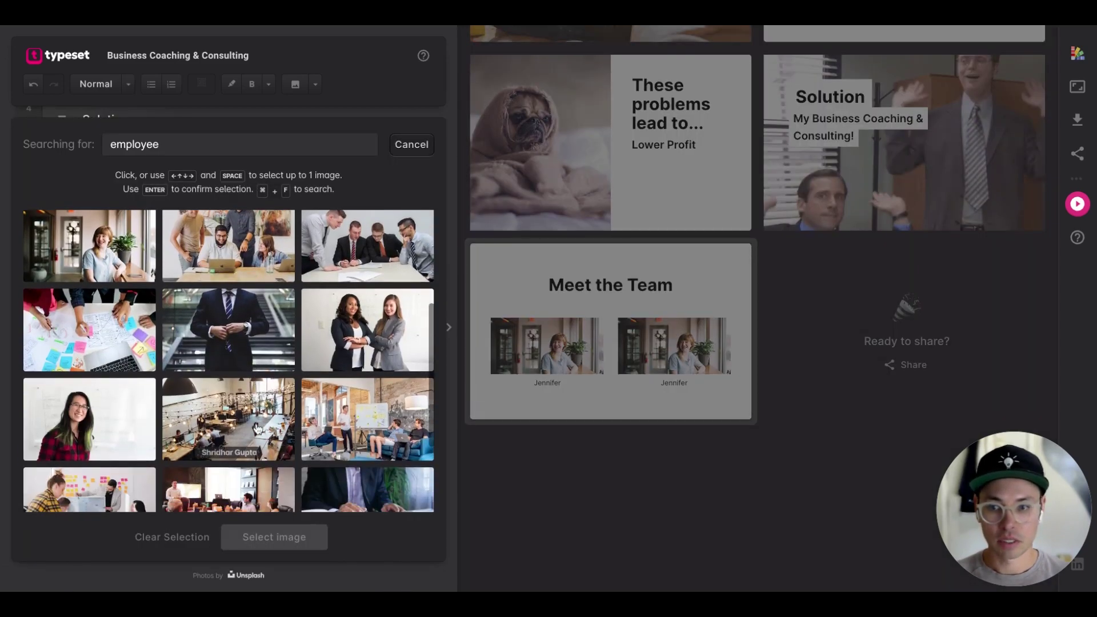
left_click(125, 413)
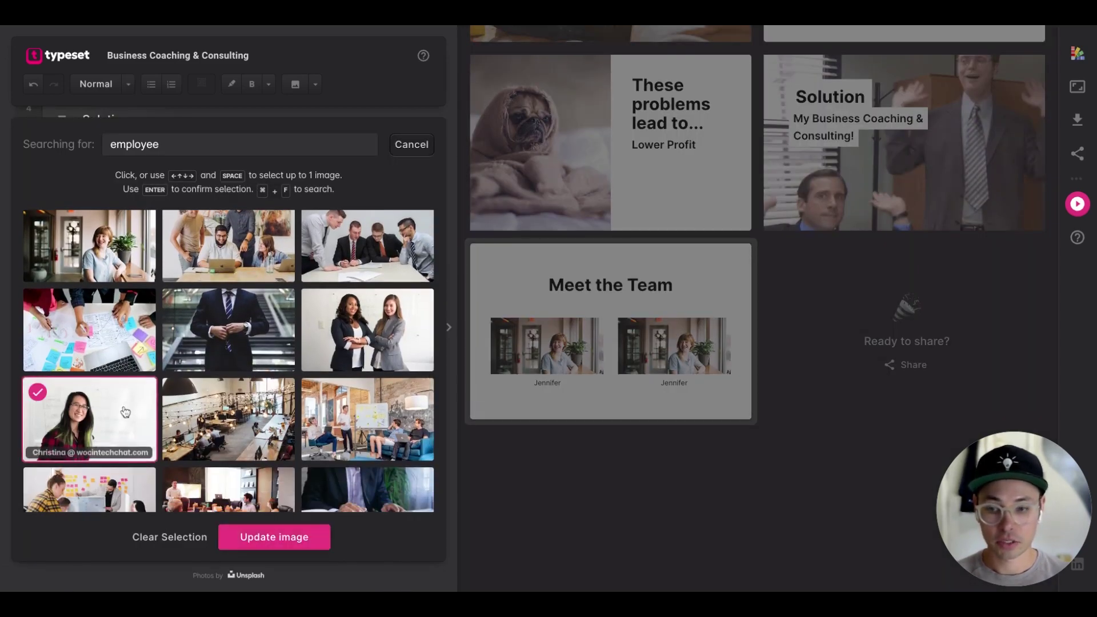
left_click(255, 536)
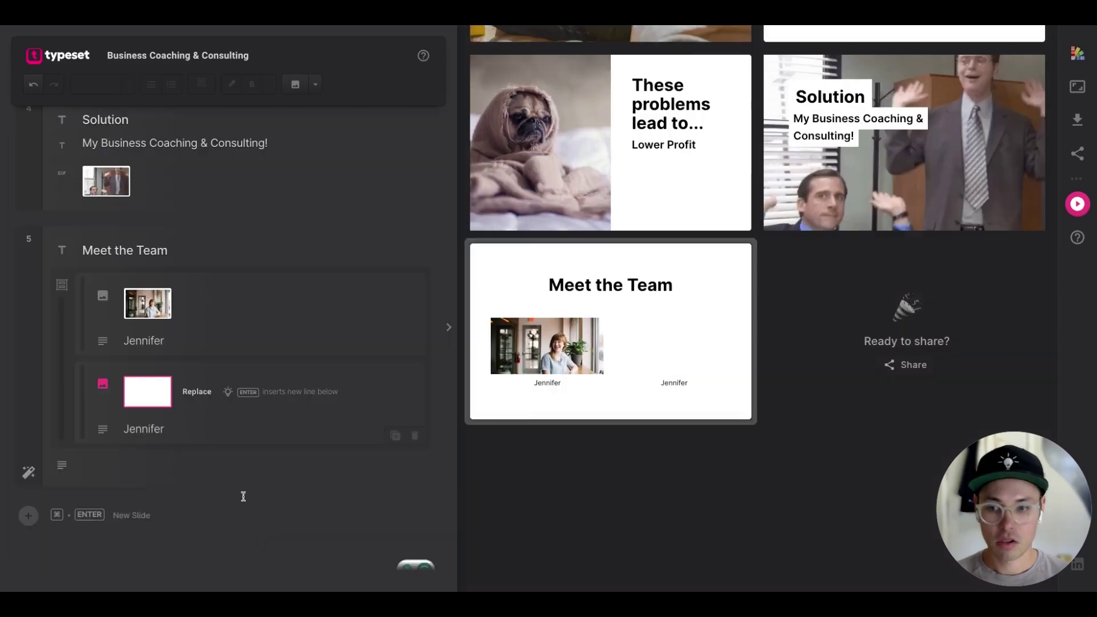
double_click(146, 430)
type("Amy")
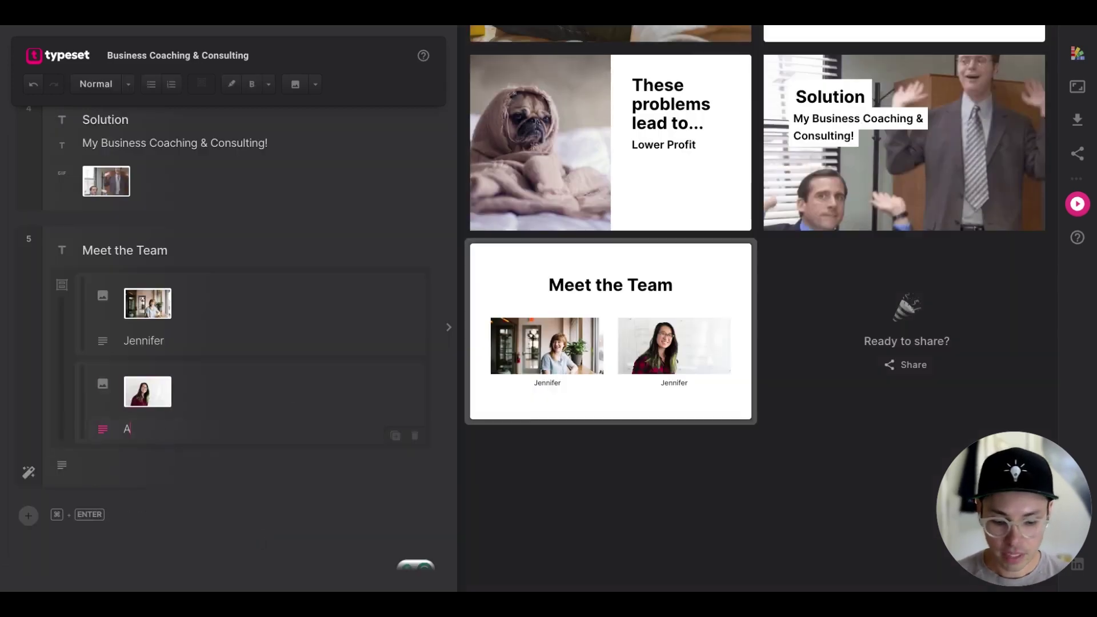
Step: Duplicate the second block and replace the copy's photo, searching "male employee" for the suited man at a desk against a blue wall
left_click(396, 436)
left_click(197, 480)
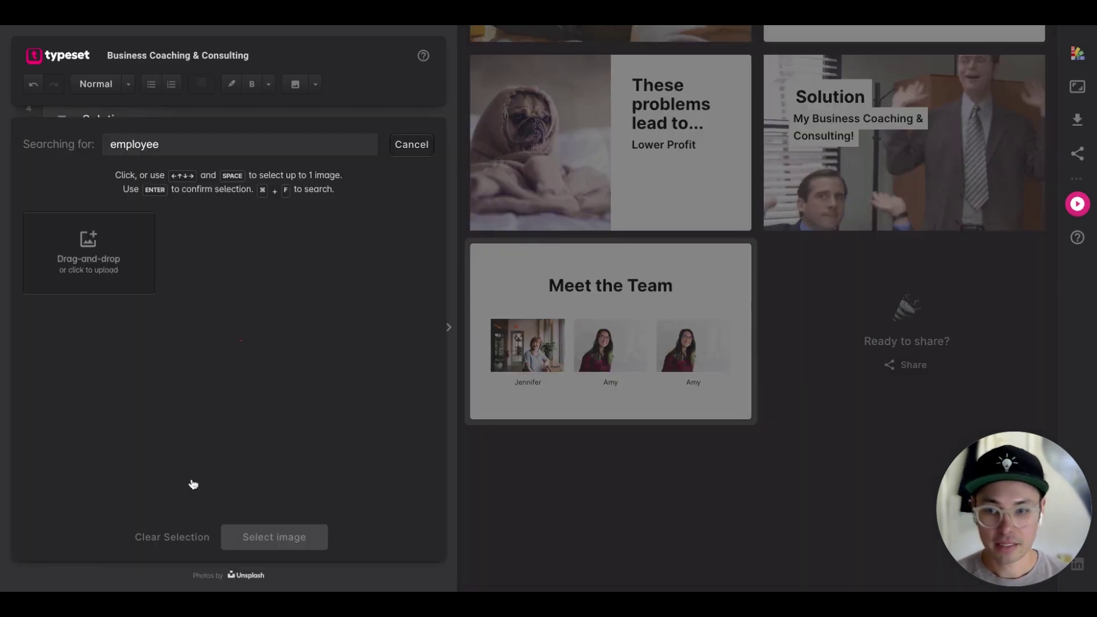
scroll(254, 332, "down", 5)
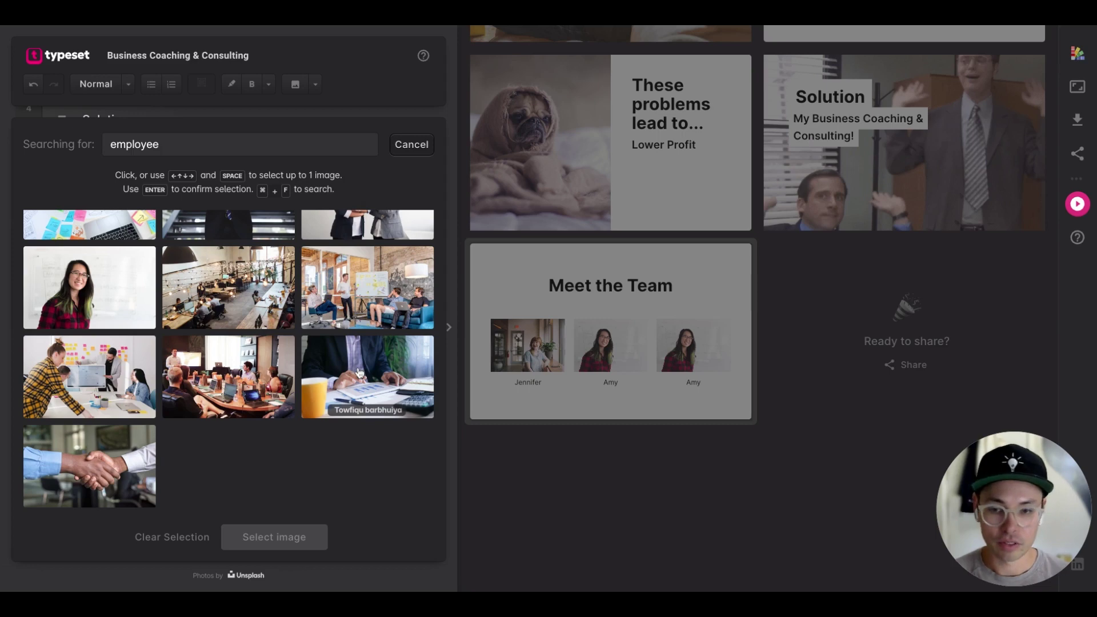
scroll(359, 373, "up", 5)
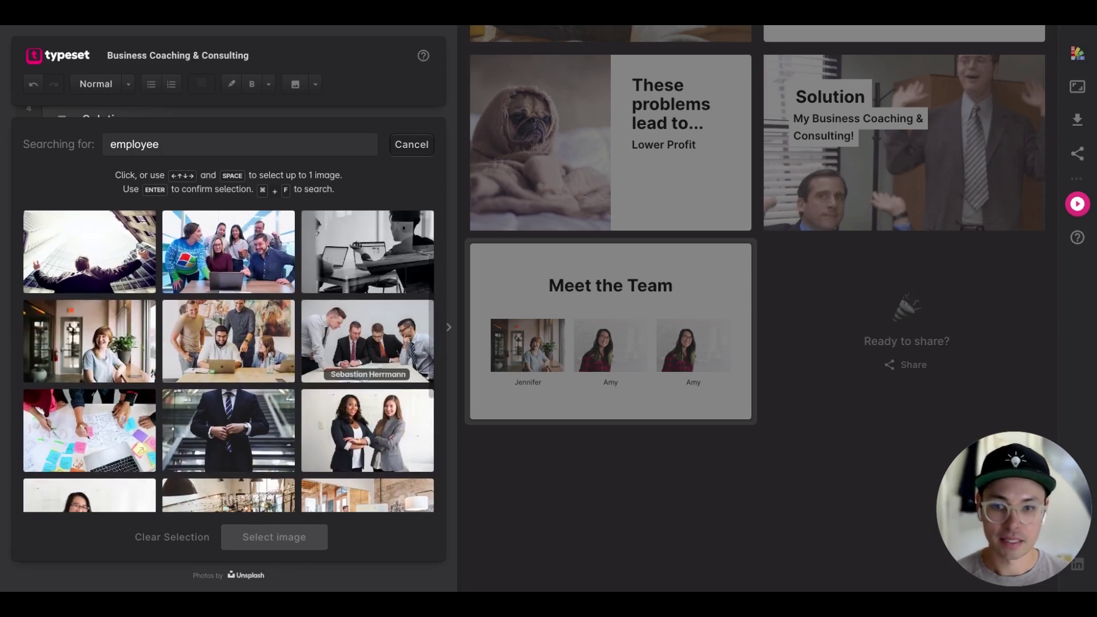
scroll(266, 361, "up", 2)
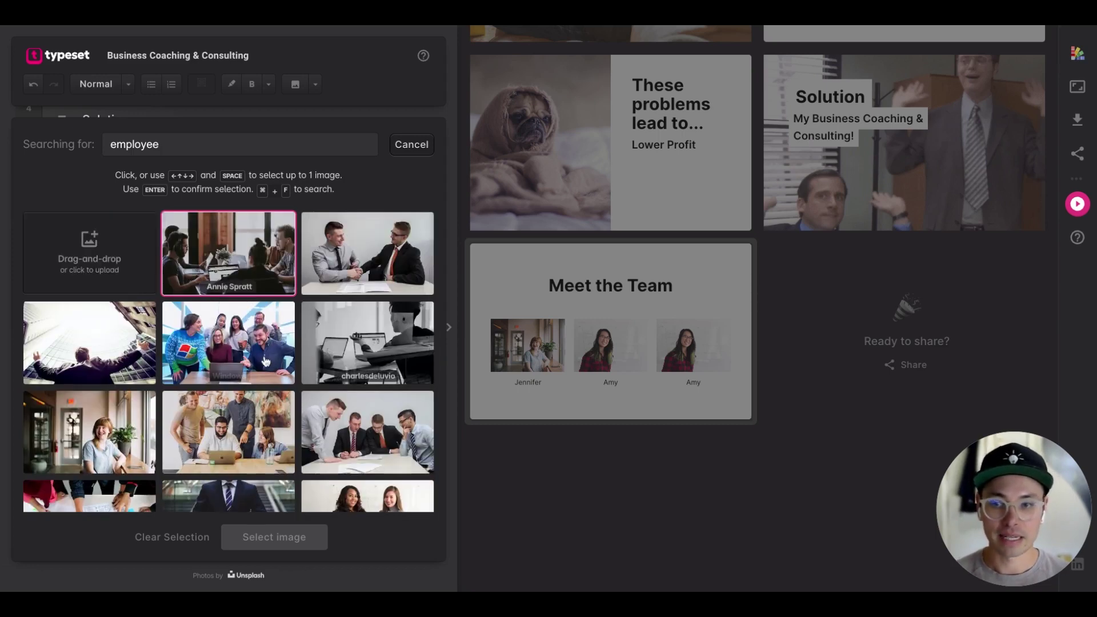
left_click(204, 147)
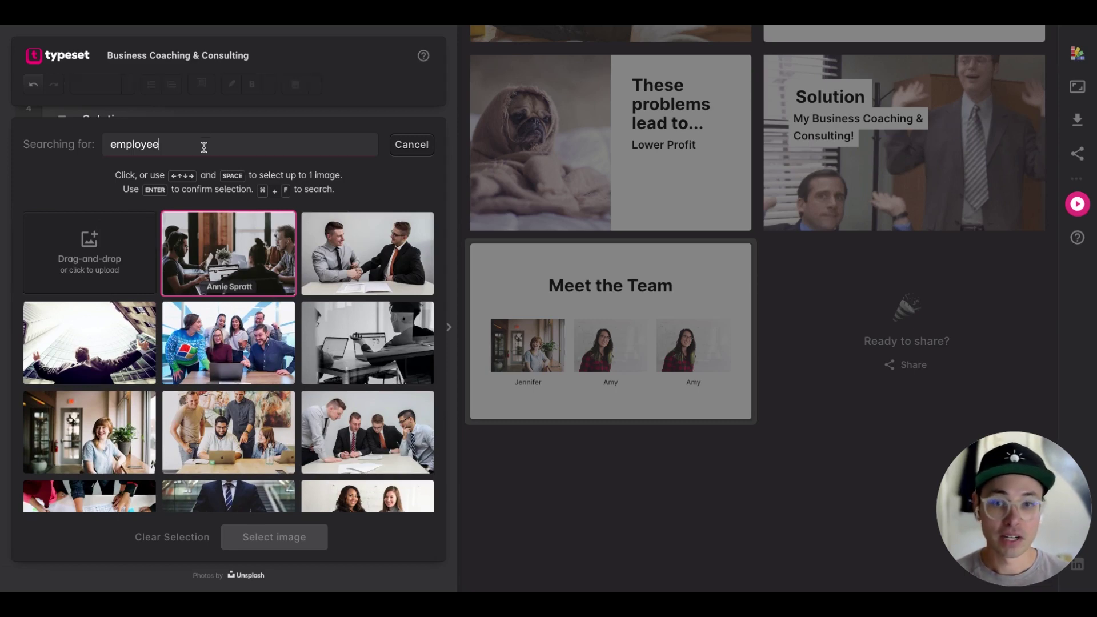
double_click(204, 147)
type("male employee")
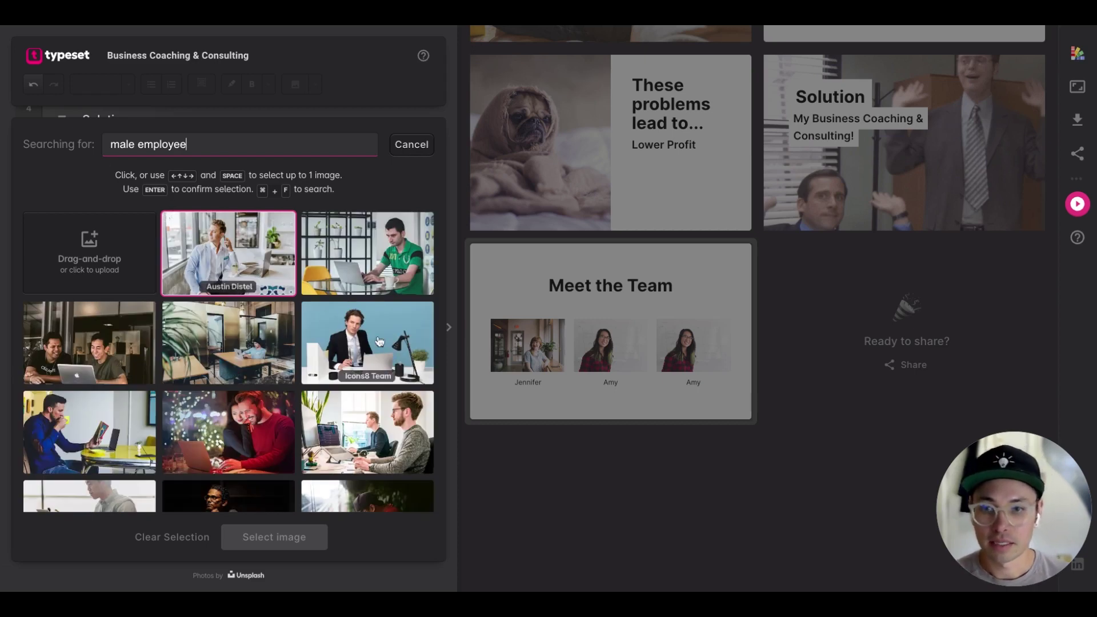
left_click(394, 351)
left_click(272, 542)
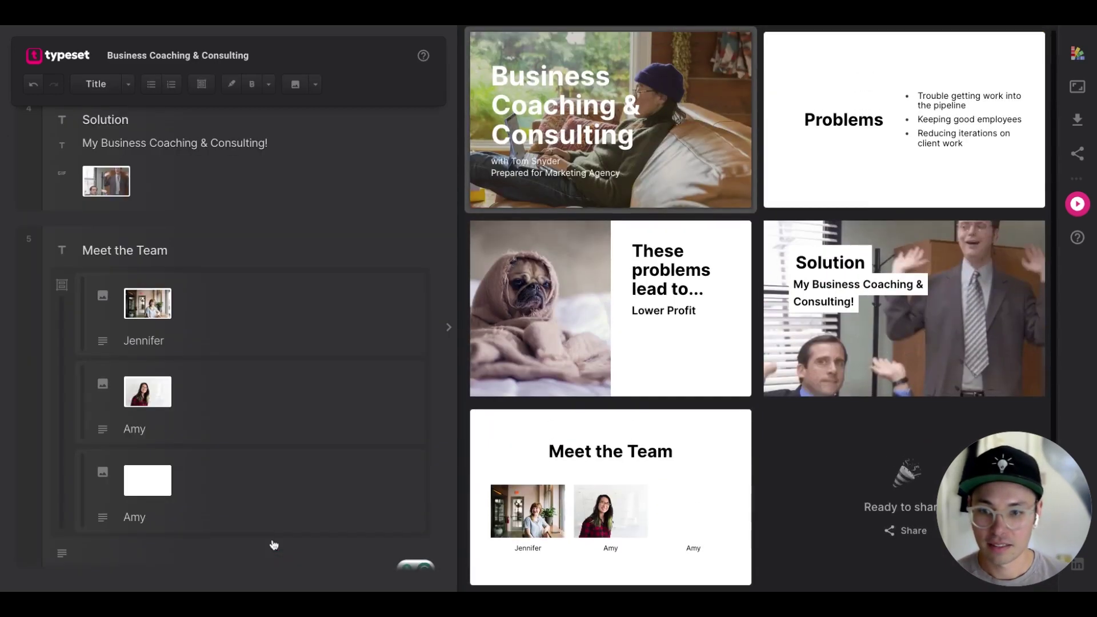
Step: Change the name under the suited man's photo to the third team member's name
key("BackSpace")
key("BackSpace")
key("BackSpace")
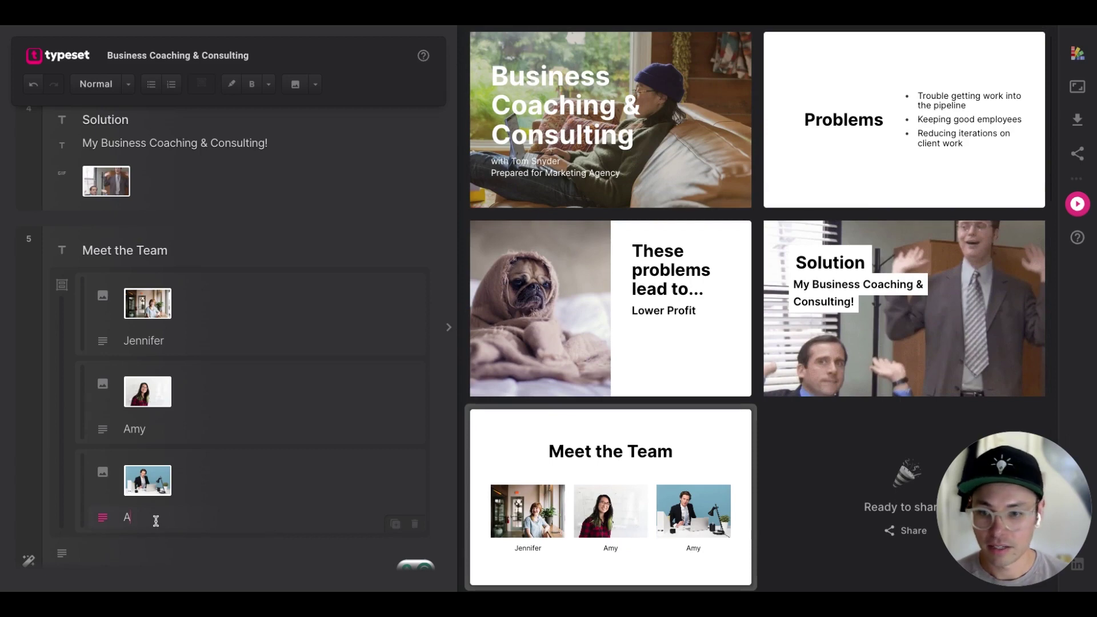
type("Jim")
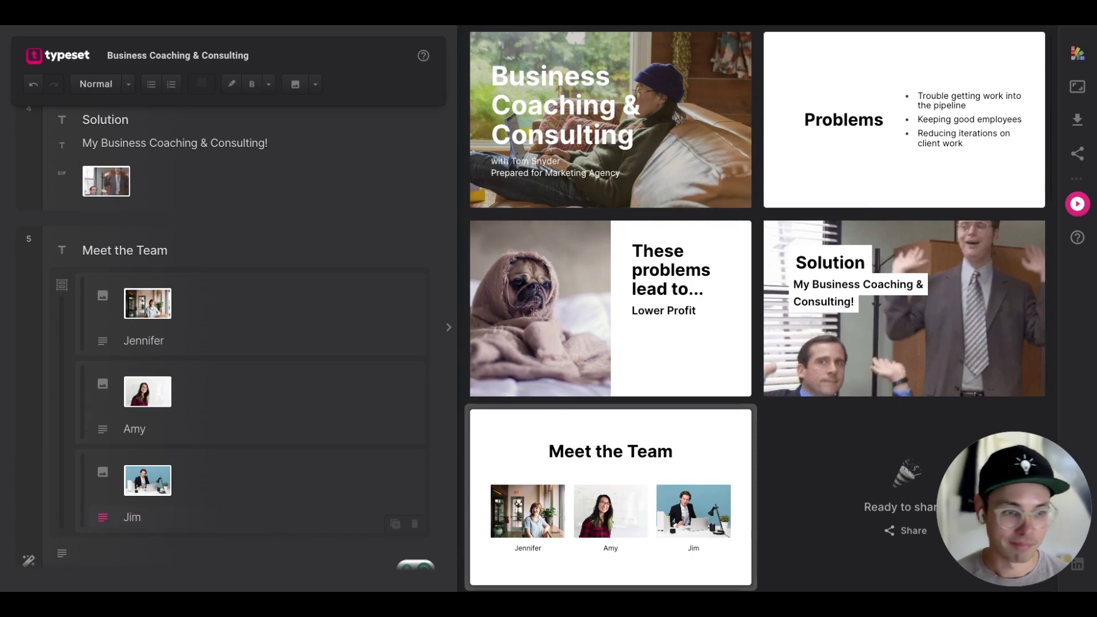
Step: Format the first team member's name as Subtitle
scroll(182, 479, "down", 2)
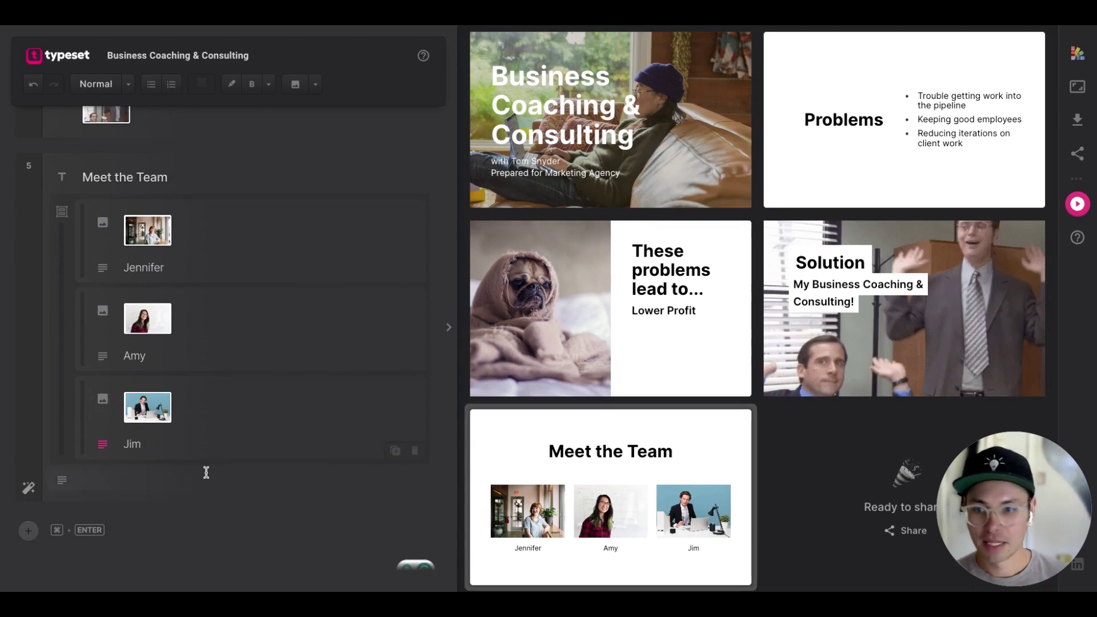
left_click(161, 264)
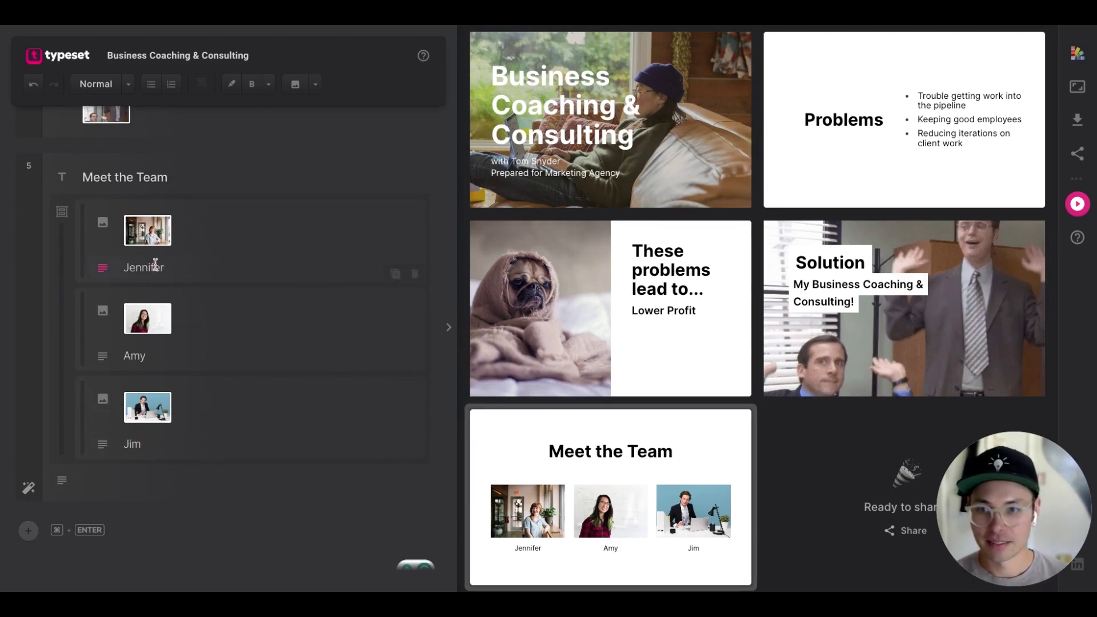
double_click(156, 266)
left_click(129, 86)
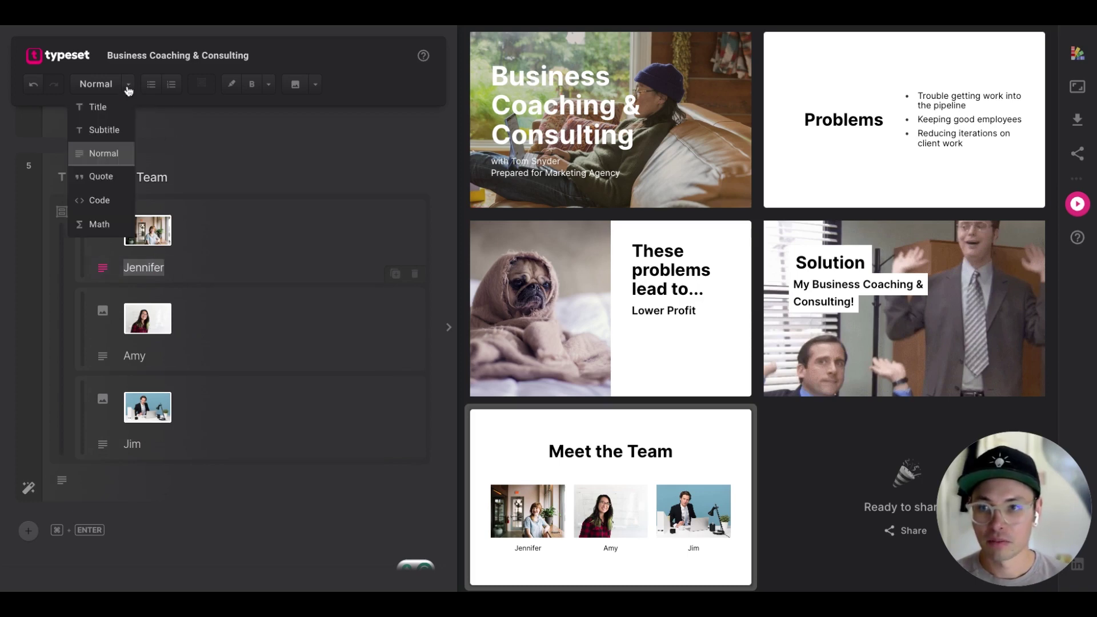
left_click(119, 129)
left_click(190, 267)
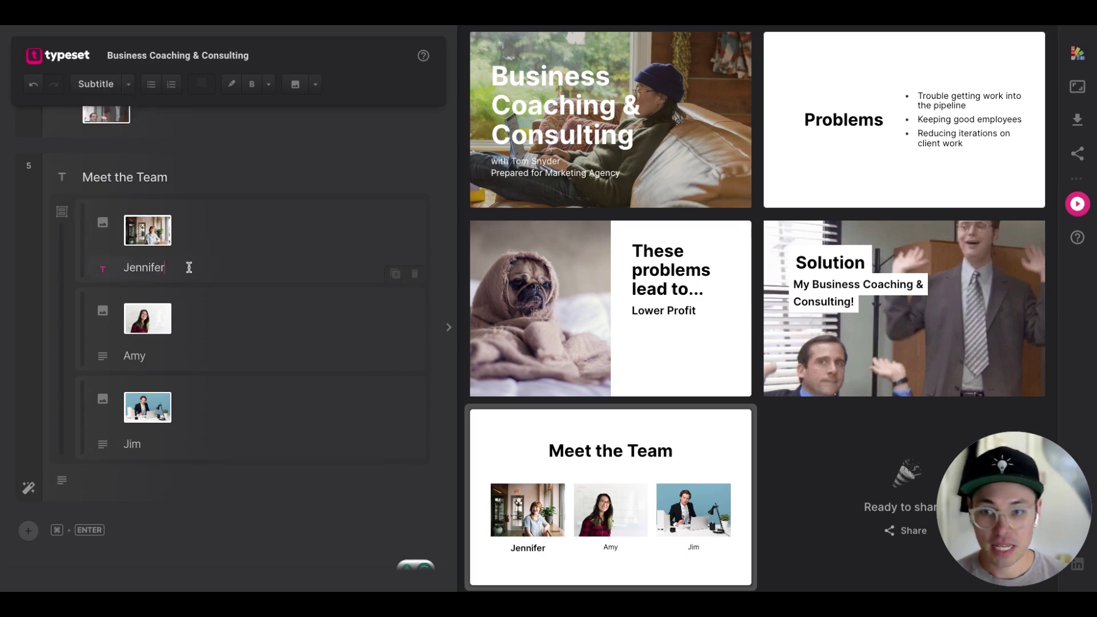
Step: Add the job title "Account Executive" on a new line beneath the first team member's name
key("Return")
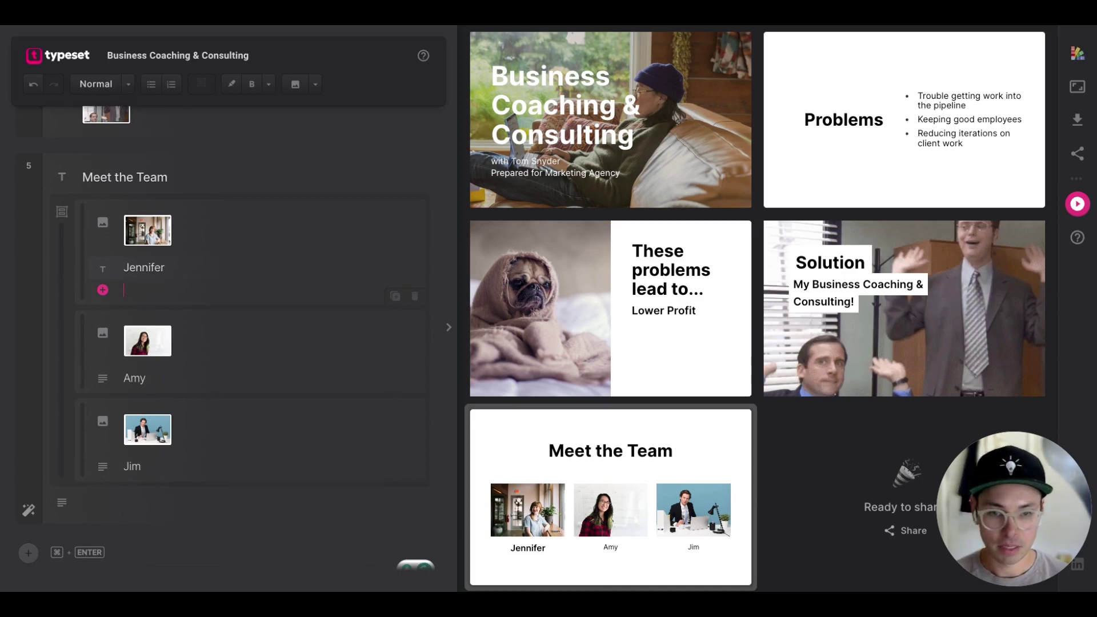
type("Ac")
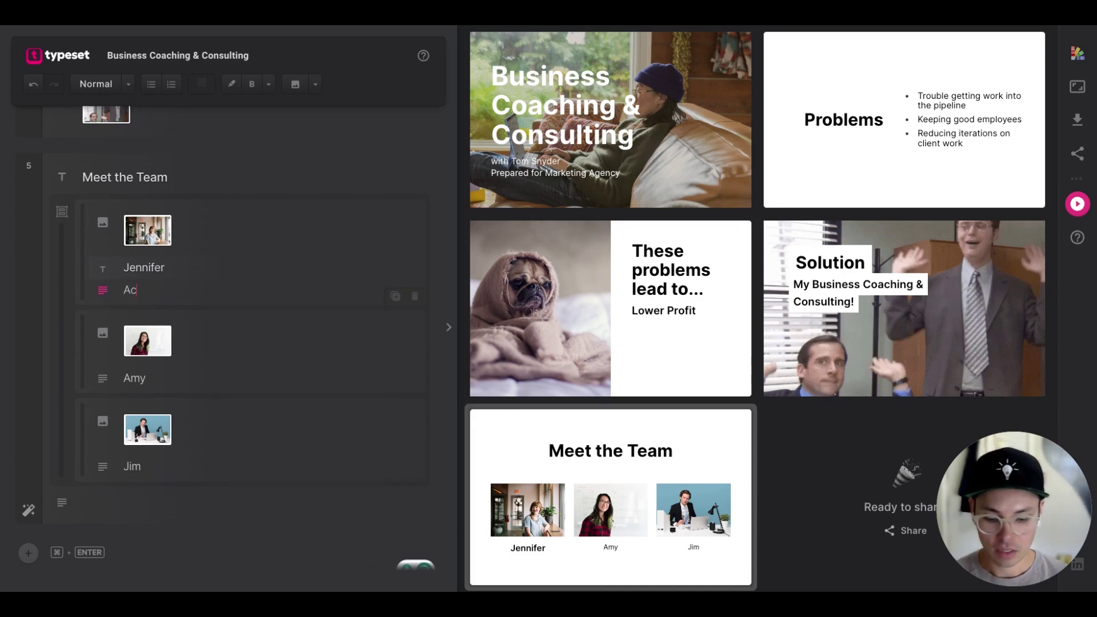
type("count Executive")
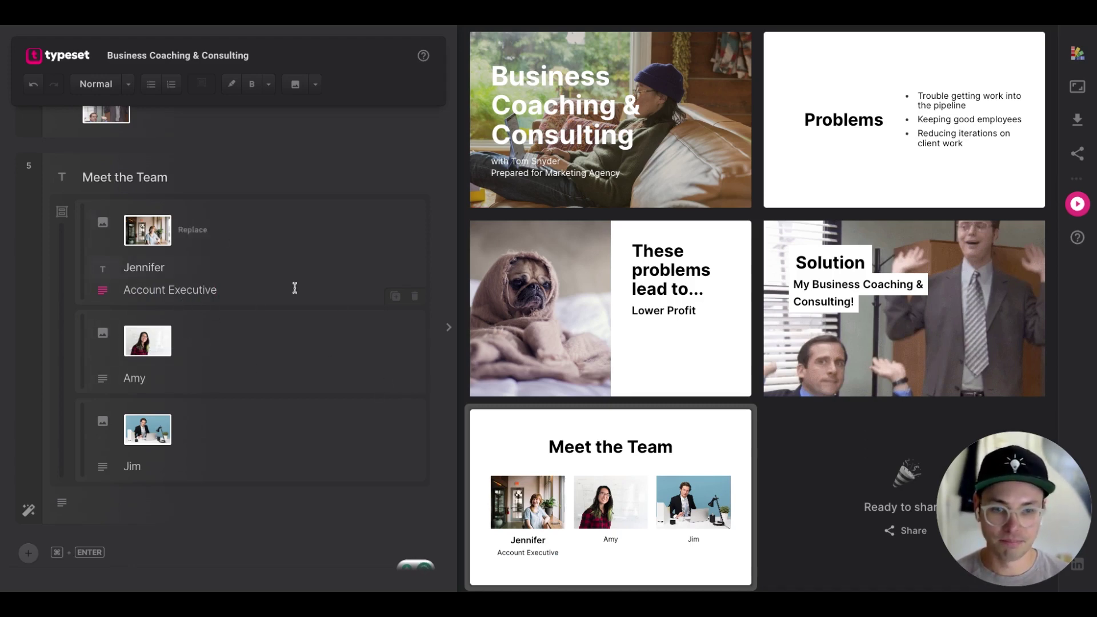
Step: Add a new slide after the team slide and apply the "Table and text" template to it
scroll(589, 463, "down", 3)
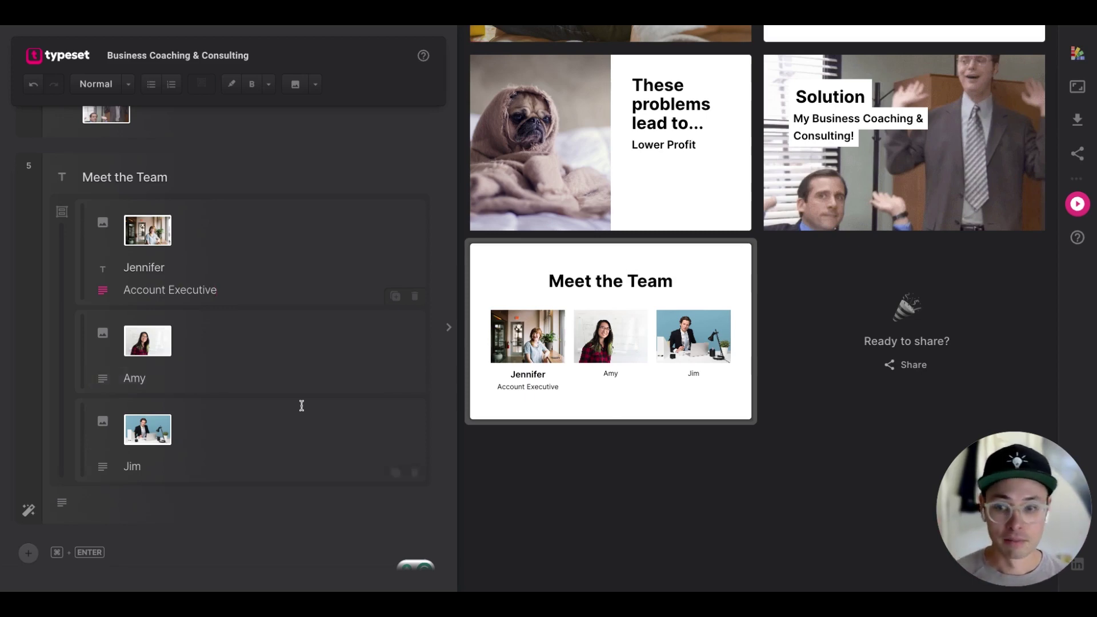
left_click(261, 509)
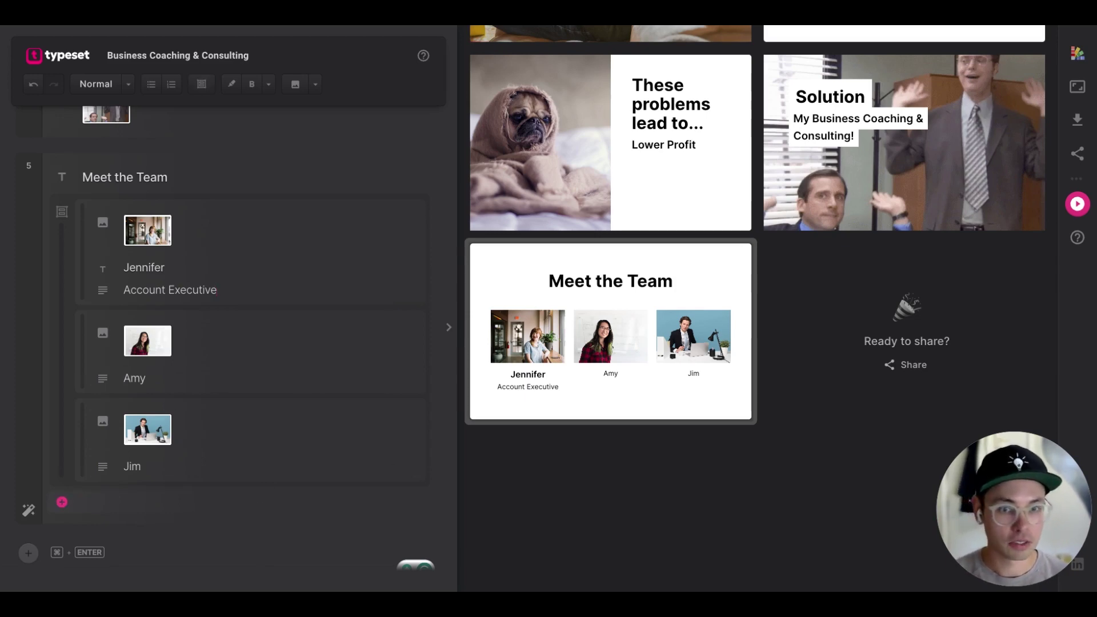
key("super+Return")
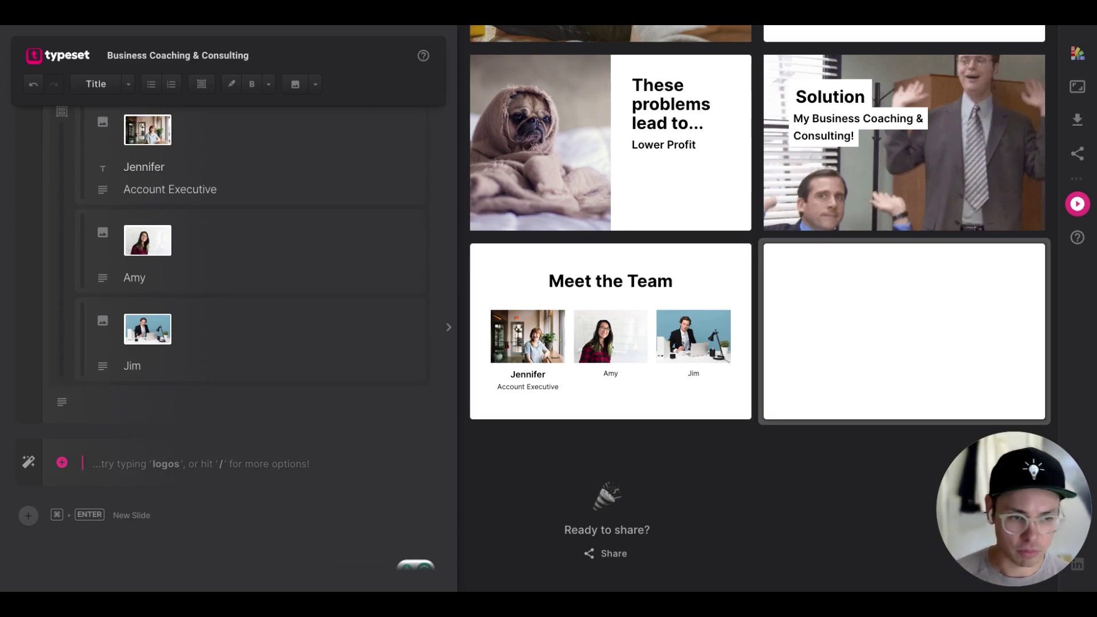
type("/temp")
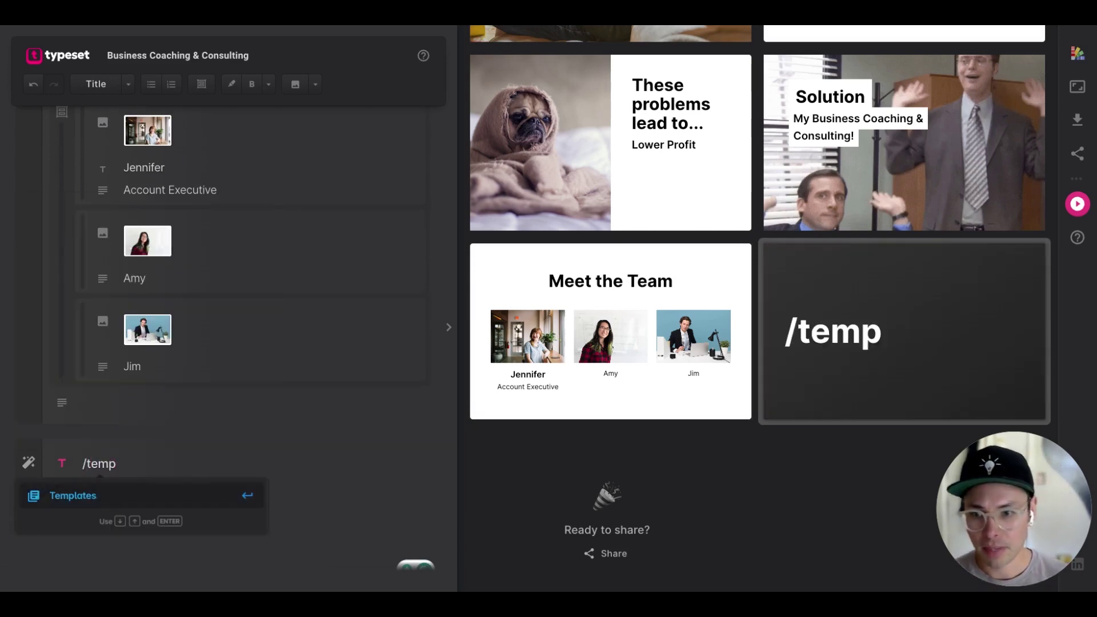
key("Return")
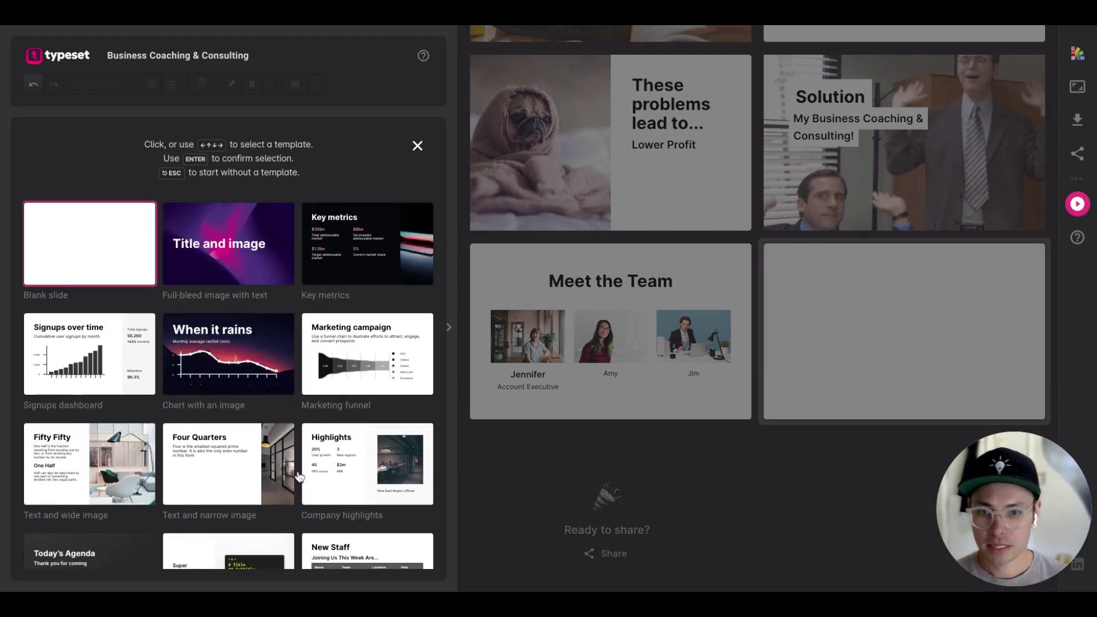
scroll(285, 391, "down", 3)
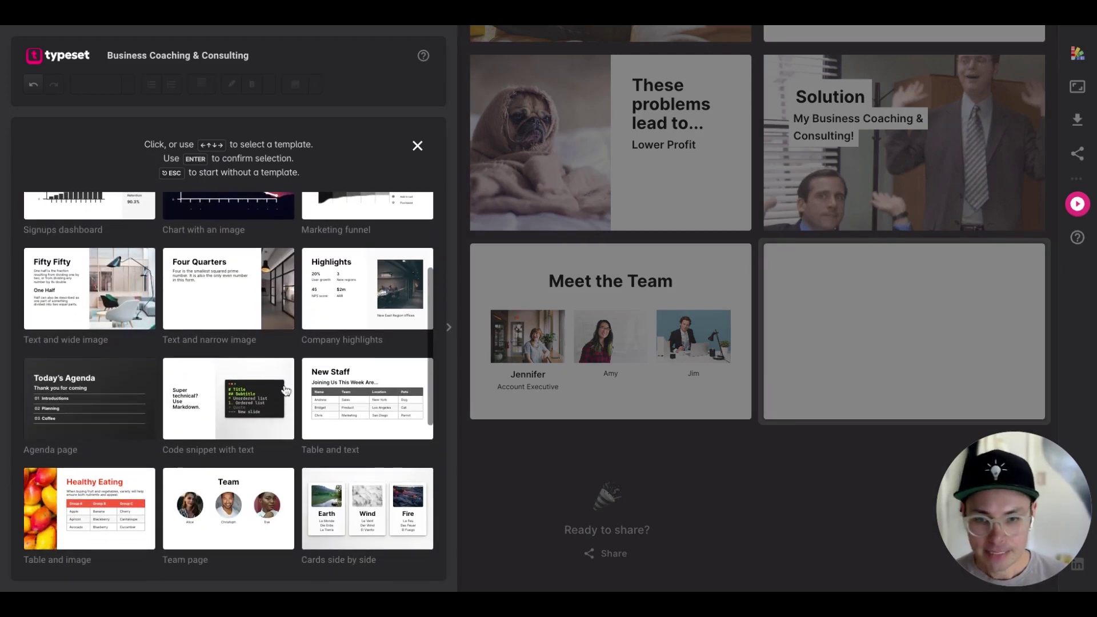
scroll(228, 381, "down", 3)
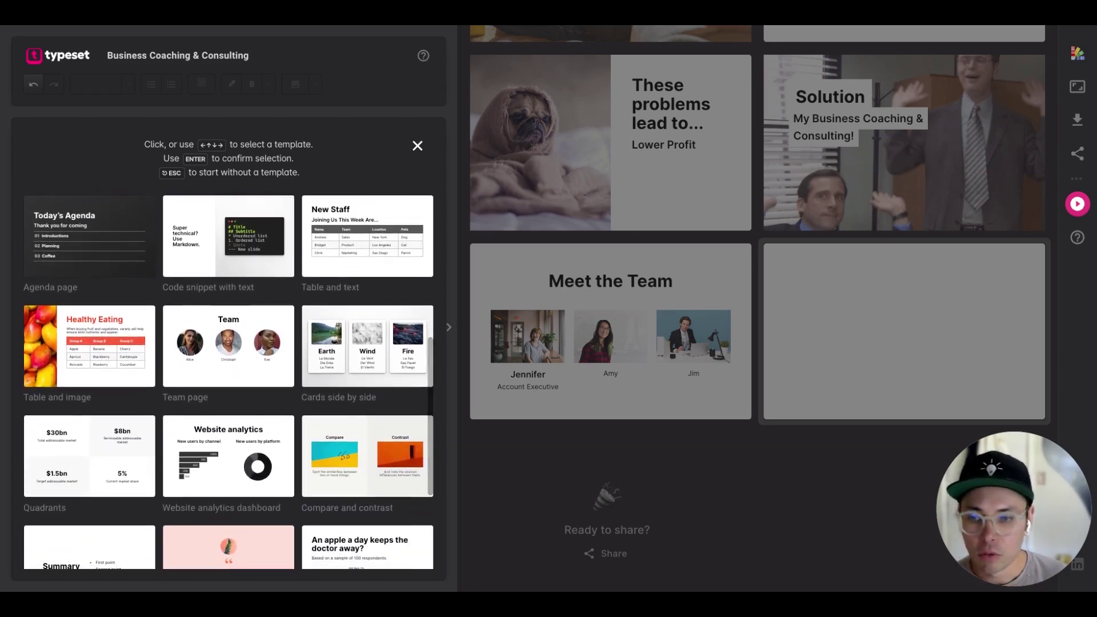
scroll(228, 381, "down", 3)
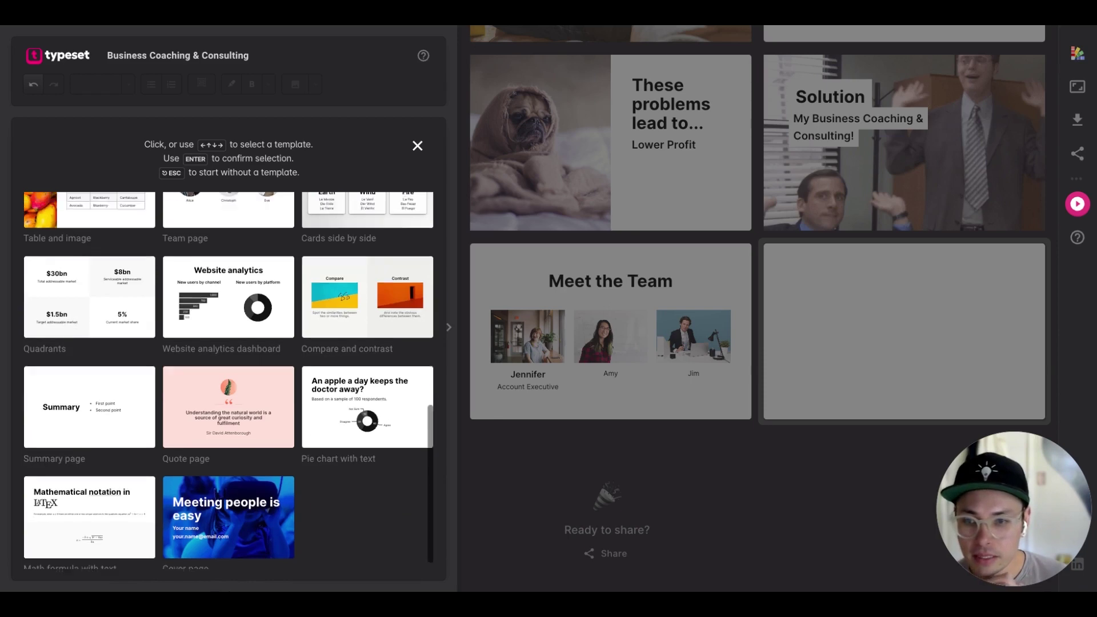
scroll(228, 381, "up", 5)
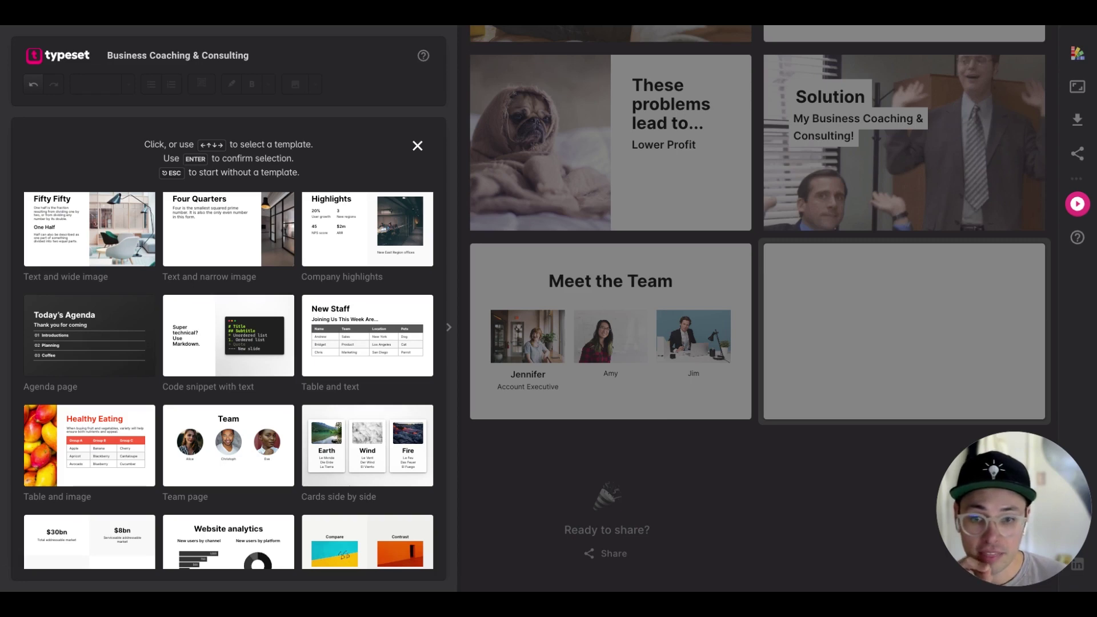
key("Return")
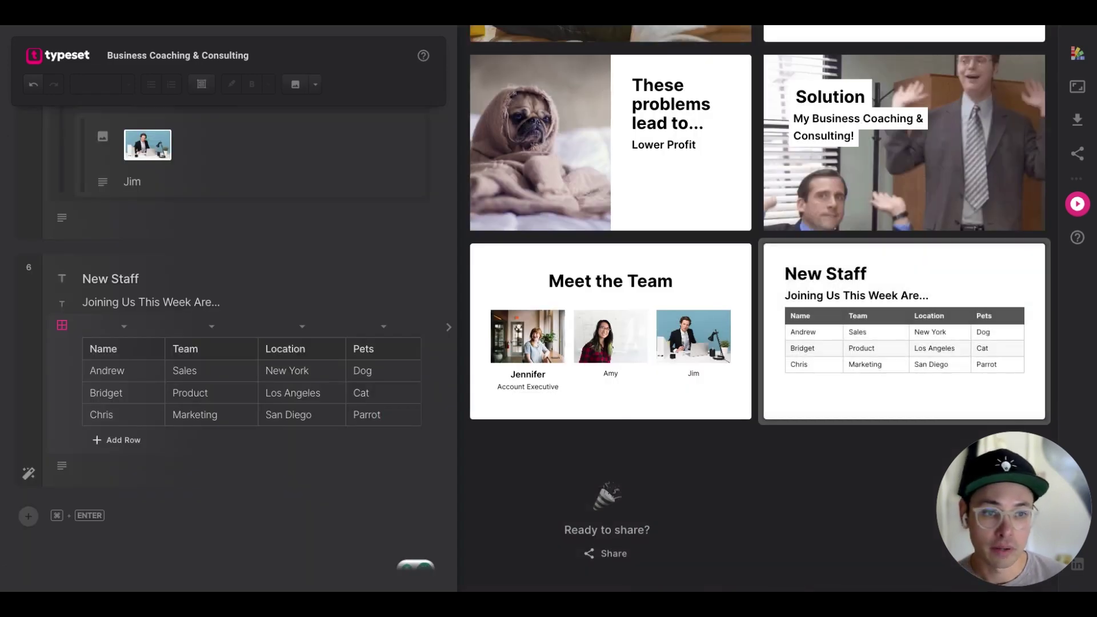
Step: Replace the new slide's title with "Pricing"
left_click(147, 279)
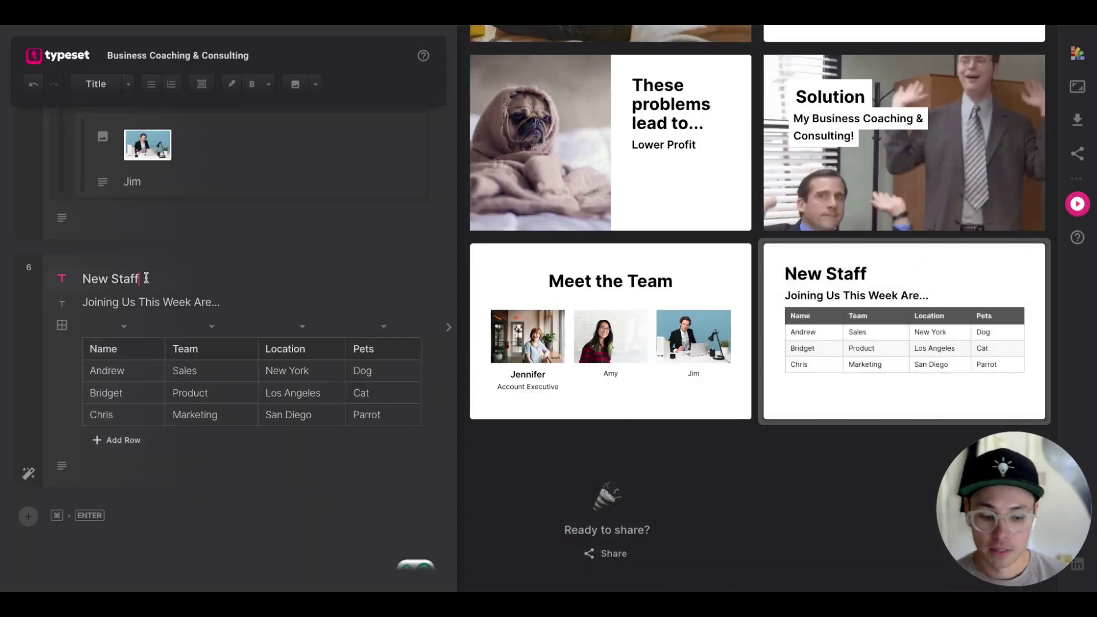
key("BackSpace")
key("BackSpace")
key("BackSpace")
key("BackSpace")
key("BackSpace")
key("BackSpace")
key("BackSpace")
key("BackSpace")
key("BackSpace")
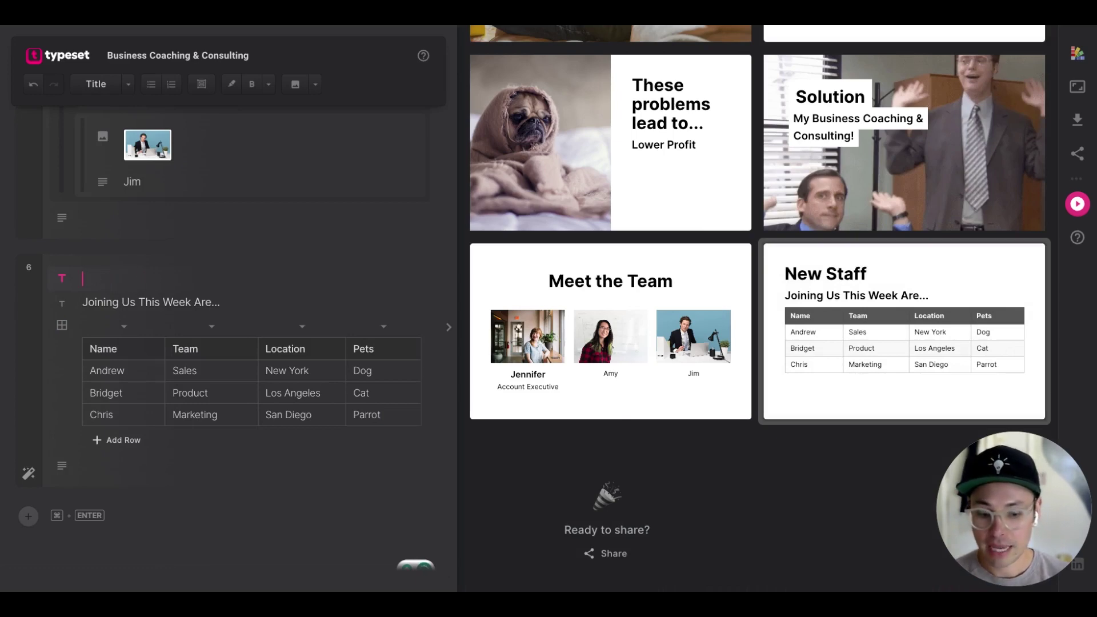
type("Pricing")
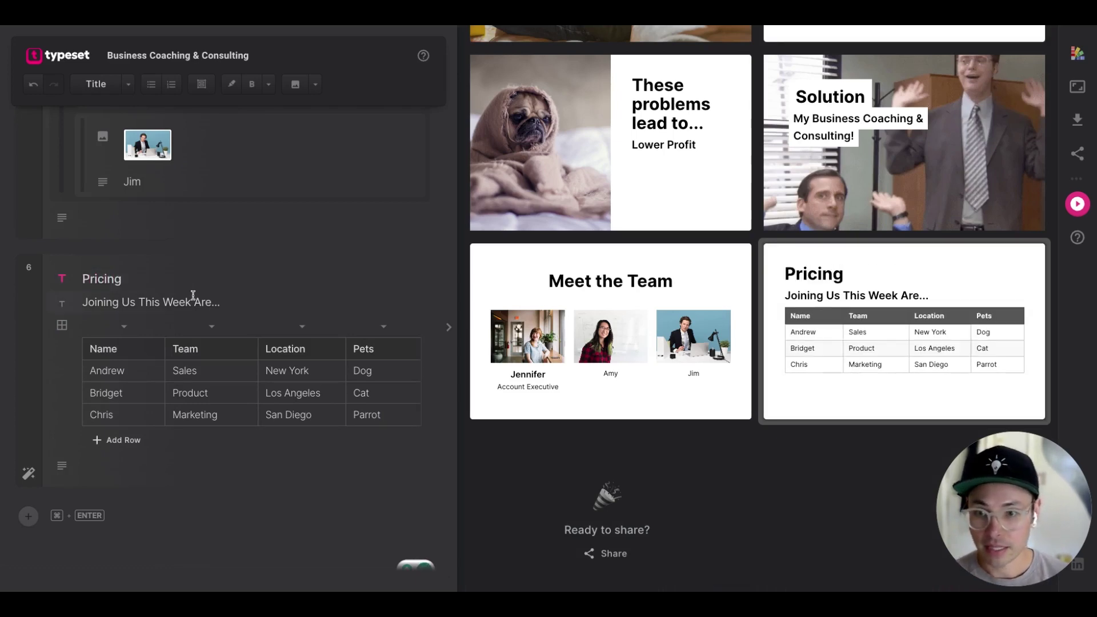
Step: Delete the subtitle line beneath the Pricing title
left_click(215, 299)
left_click(63, 304)
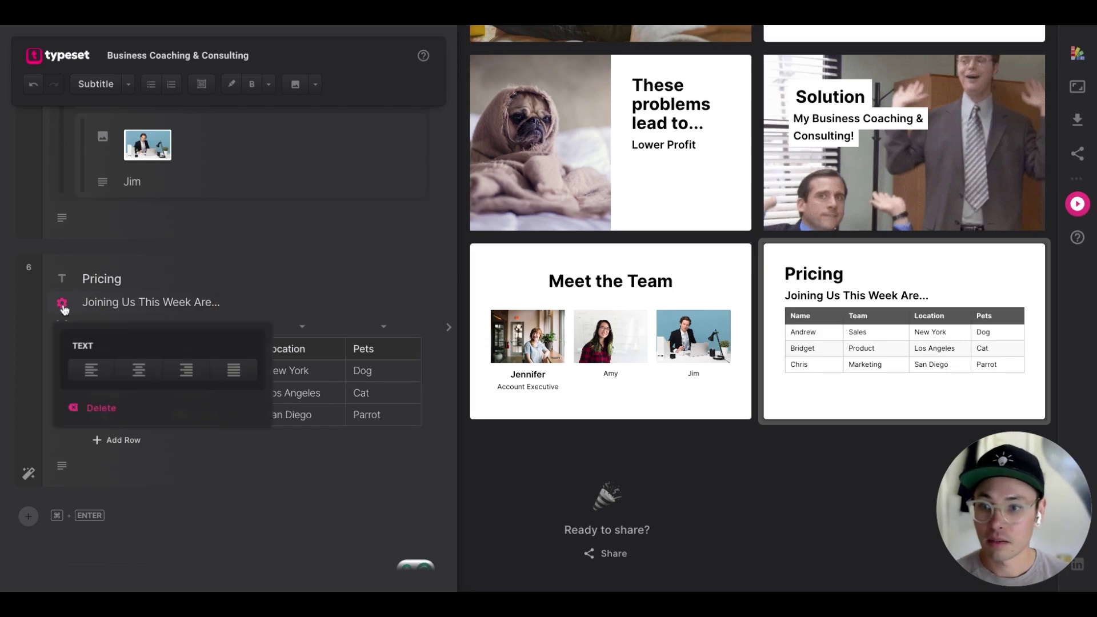
left_click(103, 408)
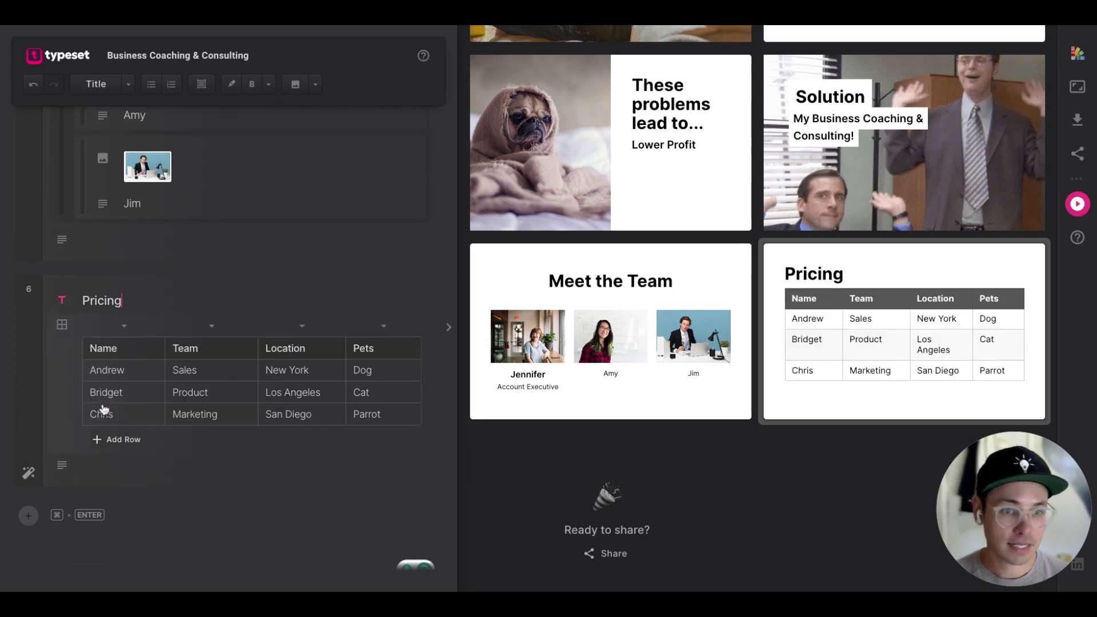
Step: Change the first column header of the pricing table to "Hours"
left_click(125, 350)
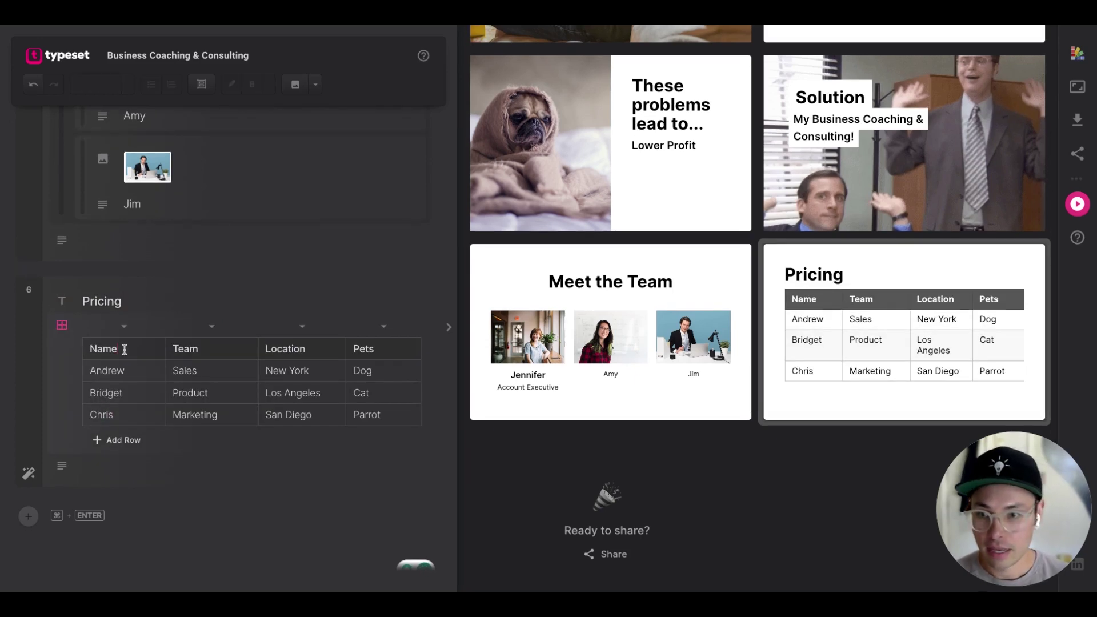
key("BackSpace")
key("BackSpace")
key("BackSpace")
key("BackSpace")
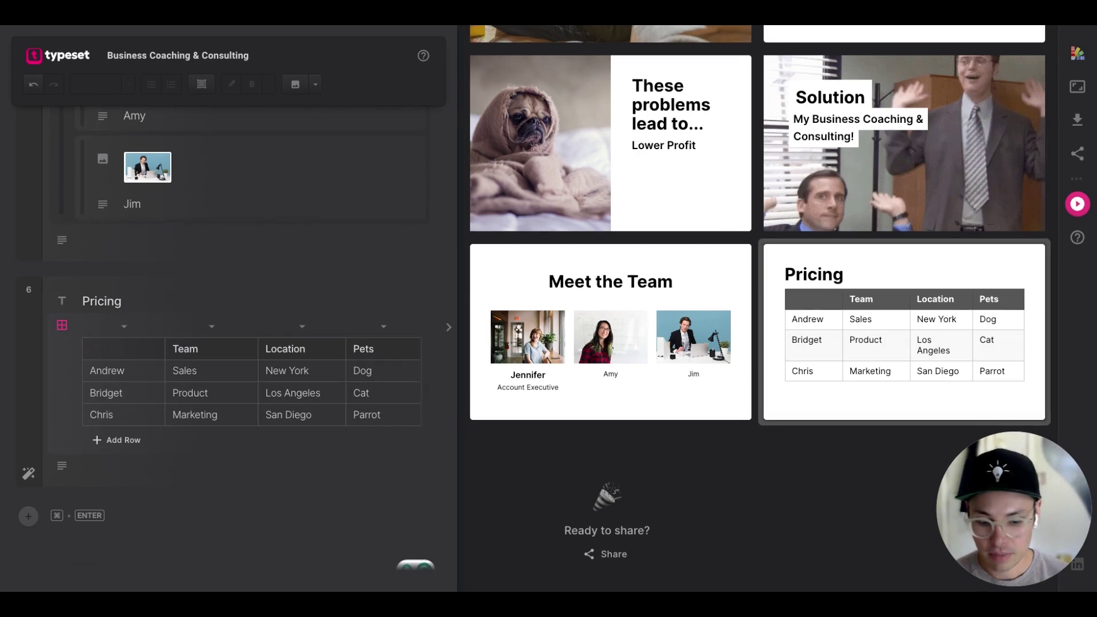
type("Hours")
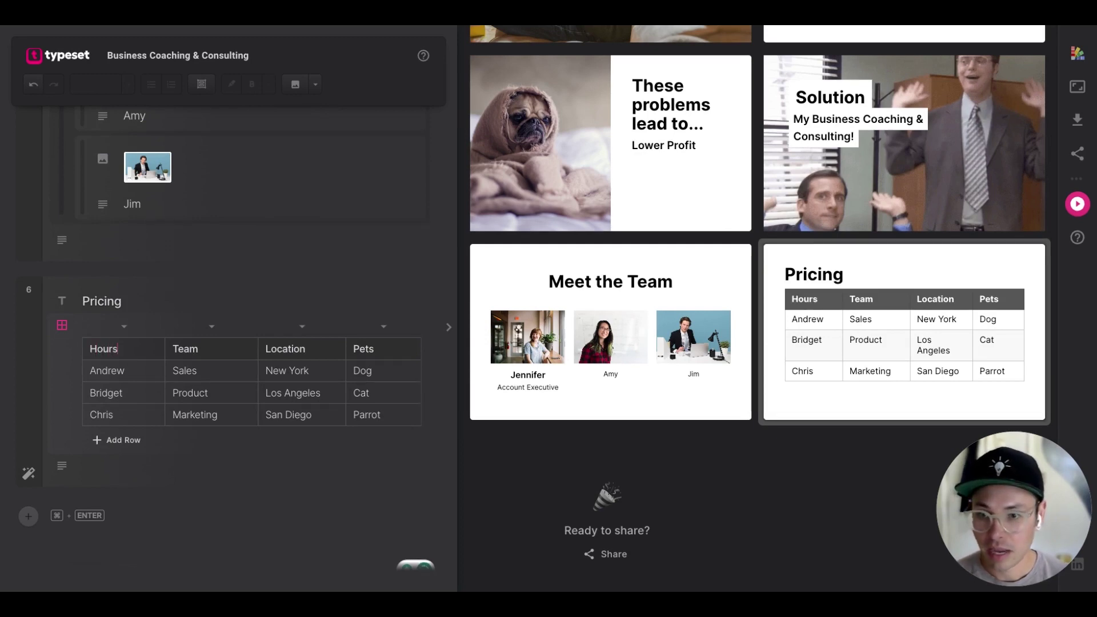
Step: Change the second column header to "Team Members" and the third to "Price"
key("Tab")
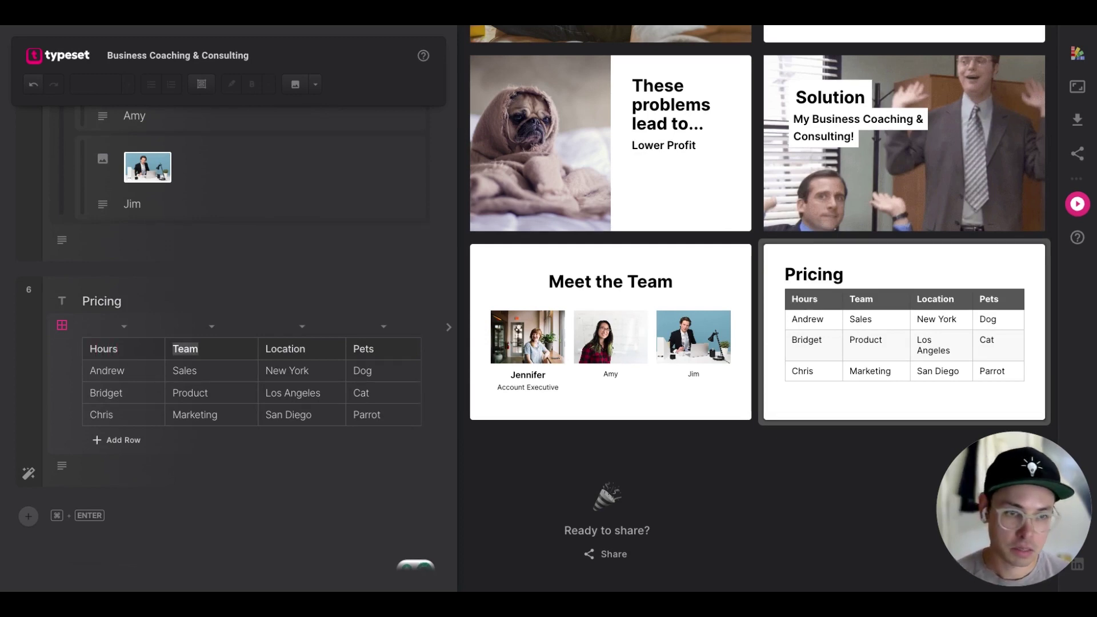
key("Right")
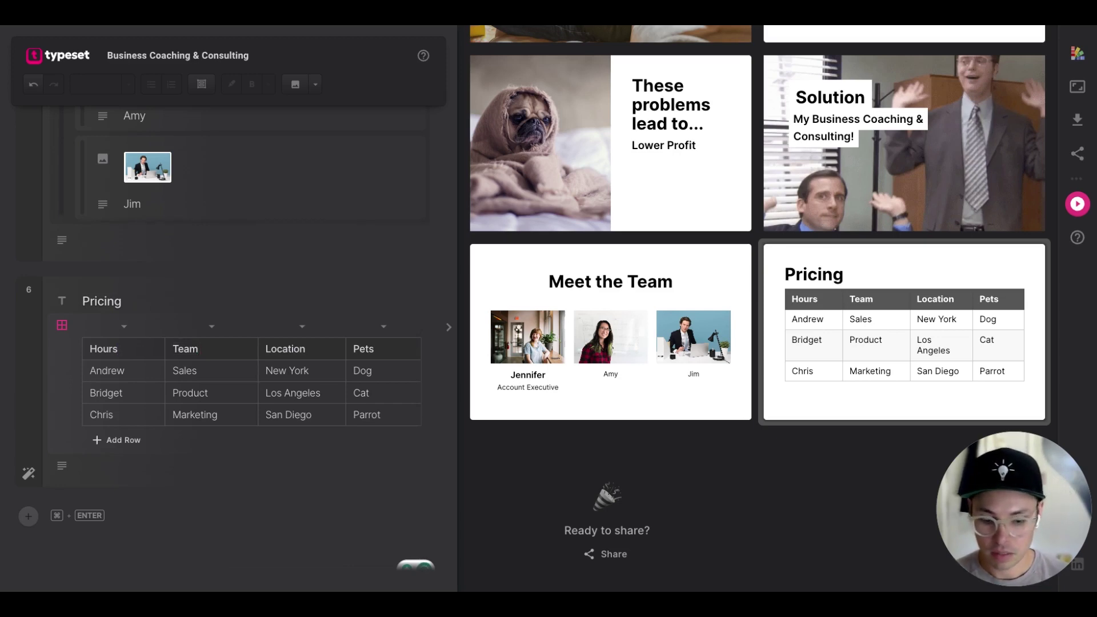
type("Members")
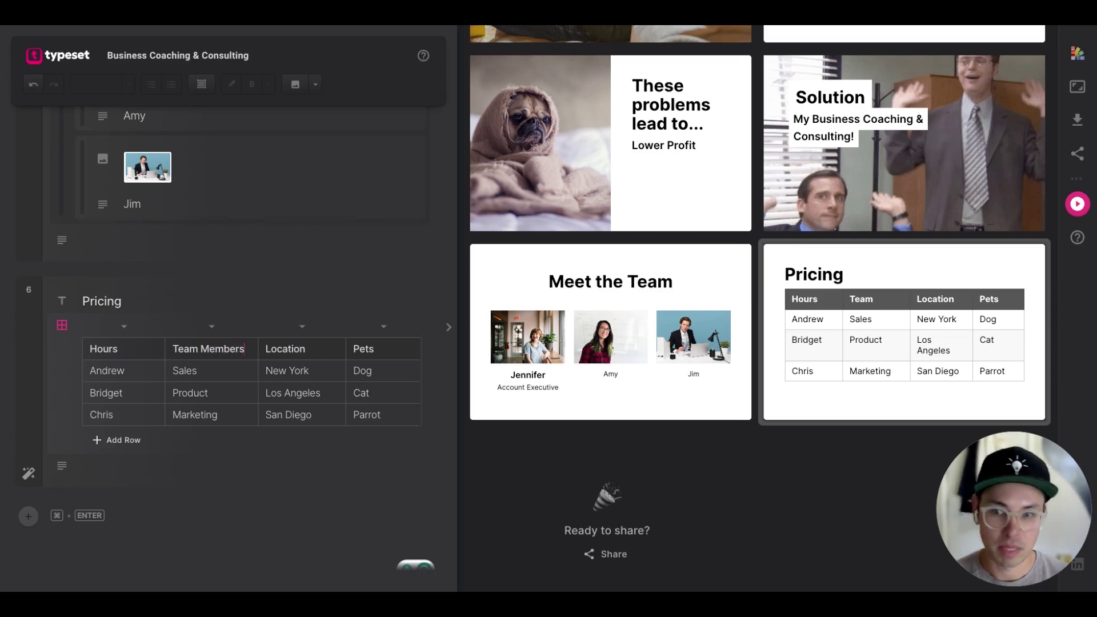
key("Tab")
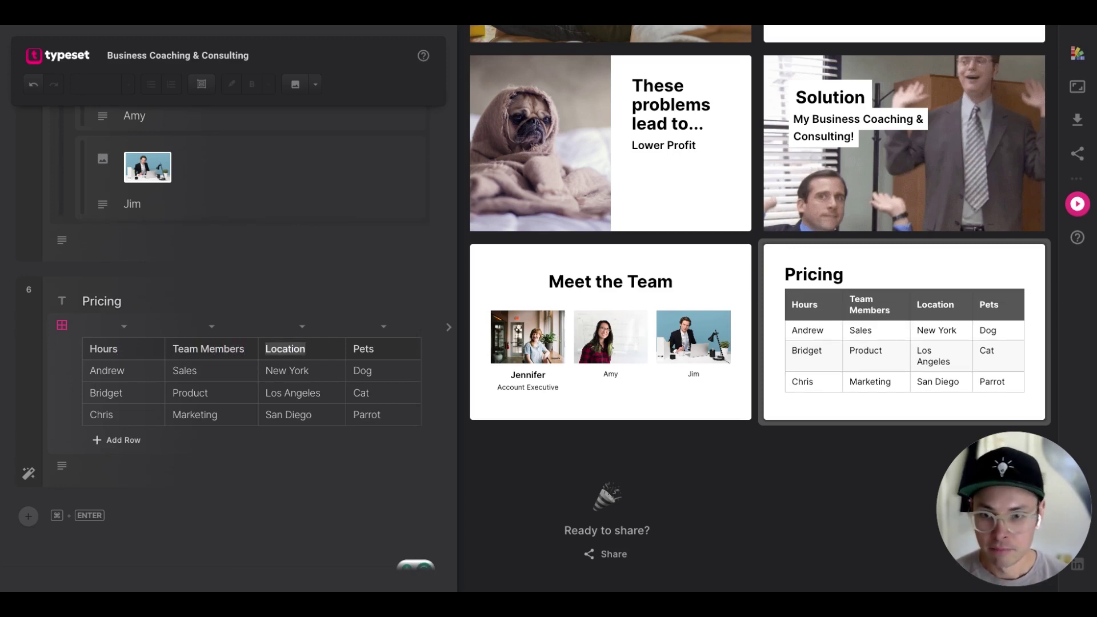
type("Price")
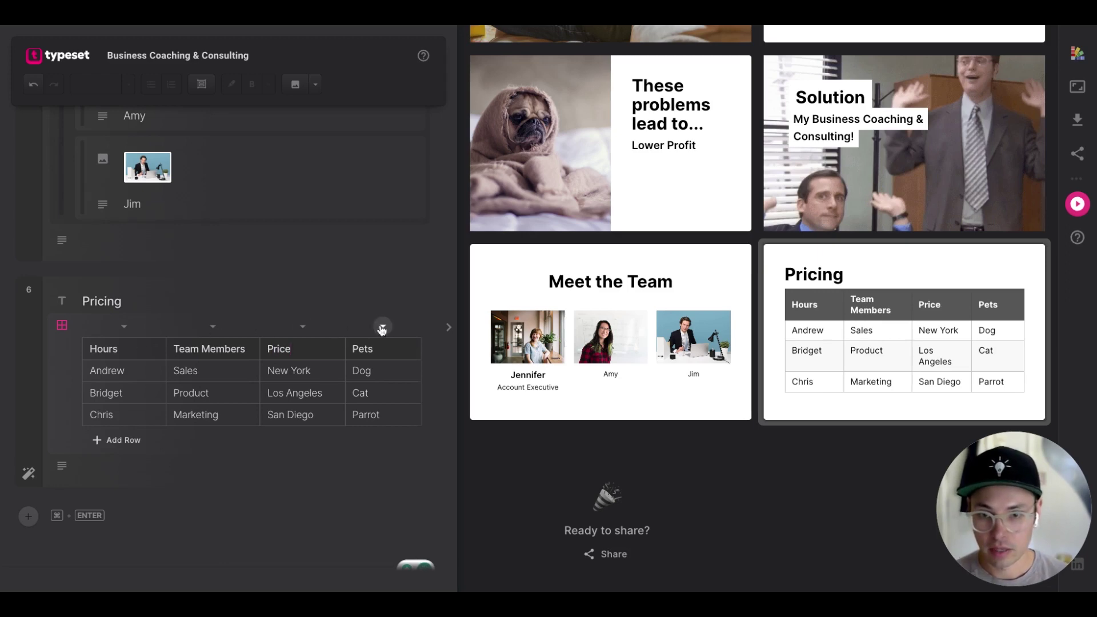
Step: Delete the Pets column from the pricing table
left_click(383, 327)
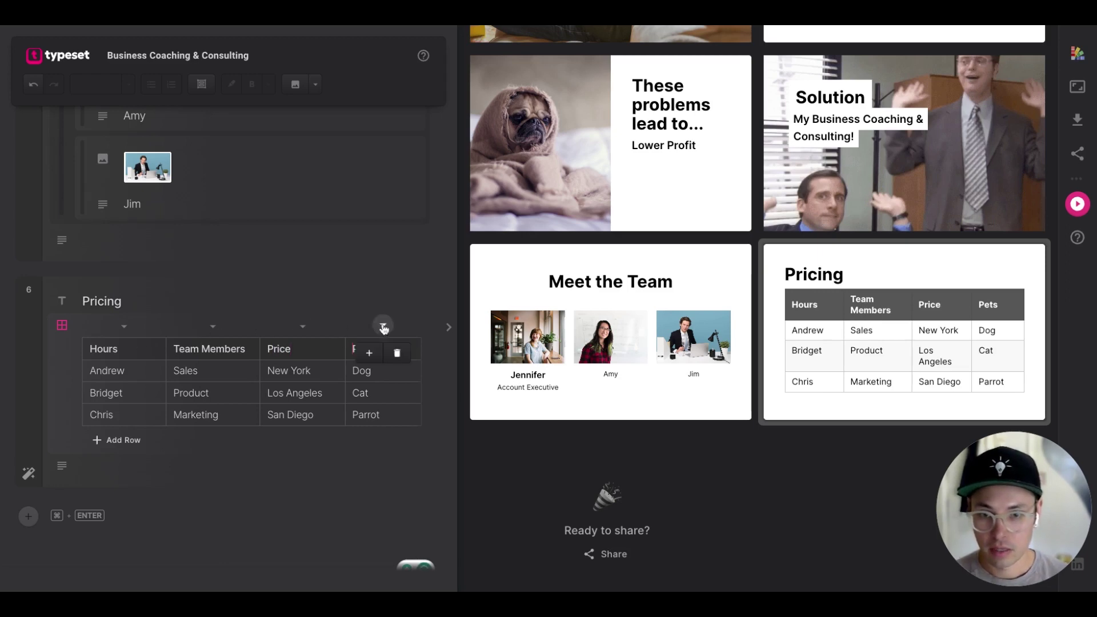
left_click(398, 354)
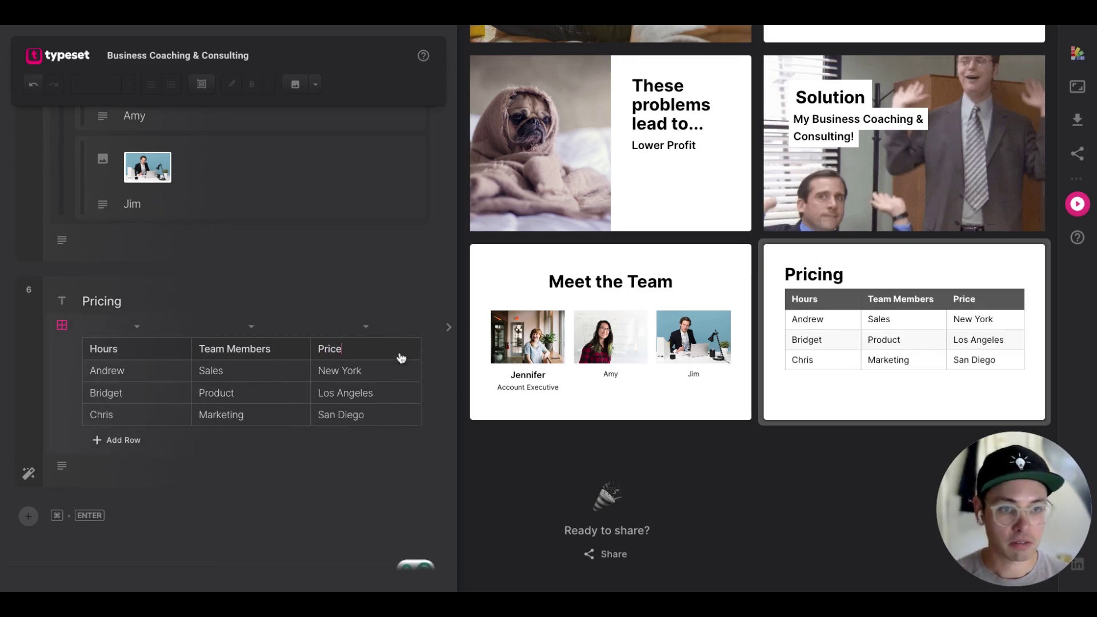
Step: Start editing the first cell below the Hours header in the pricing table
left_click(139, 367)
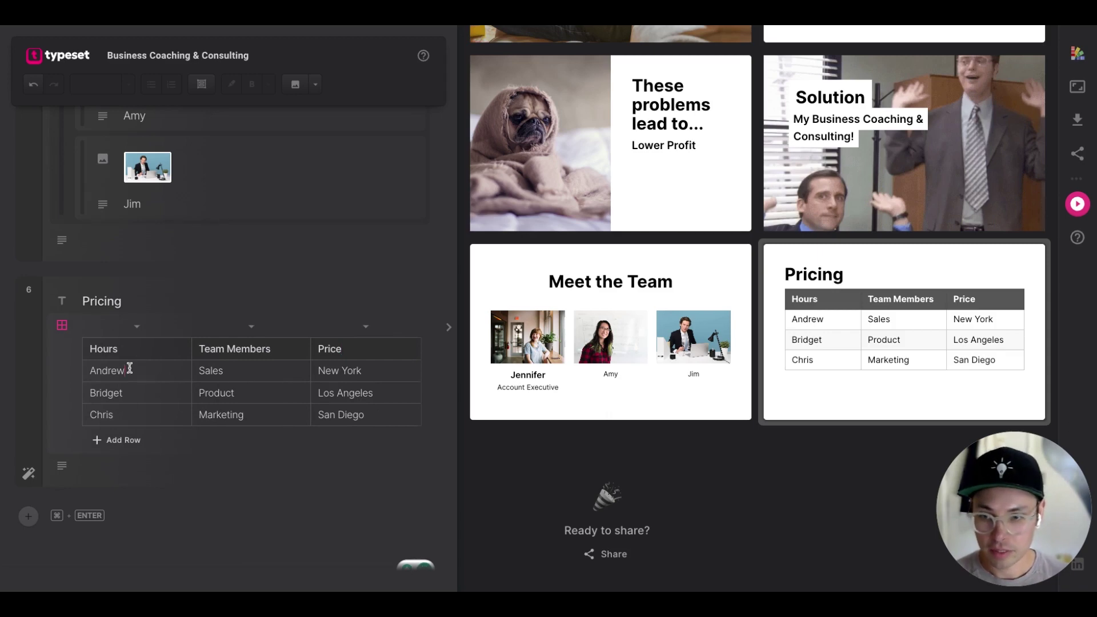